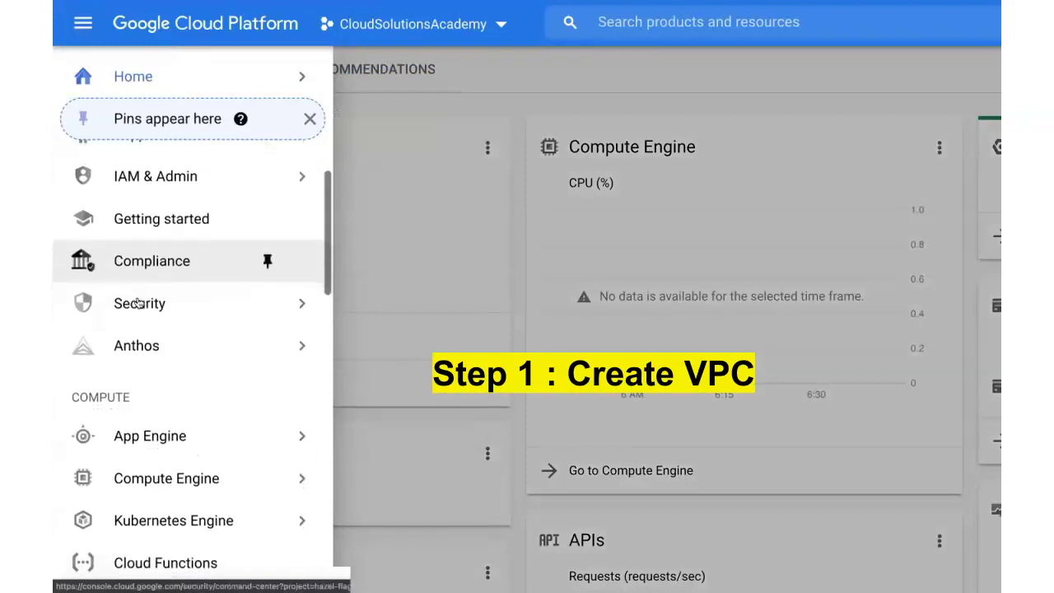
- Open the VPC networks page and start creating a new VPC network
scroll(139, 302, "down", 5)
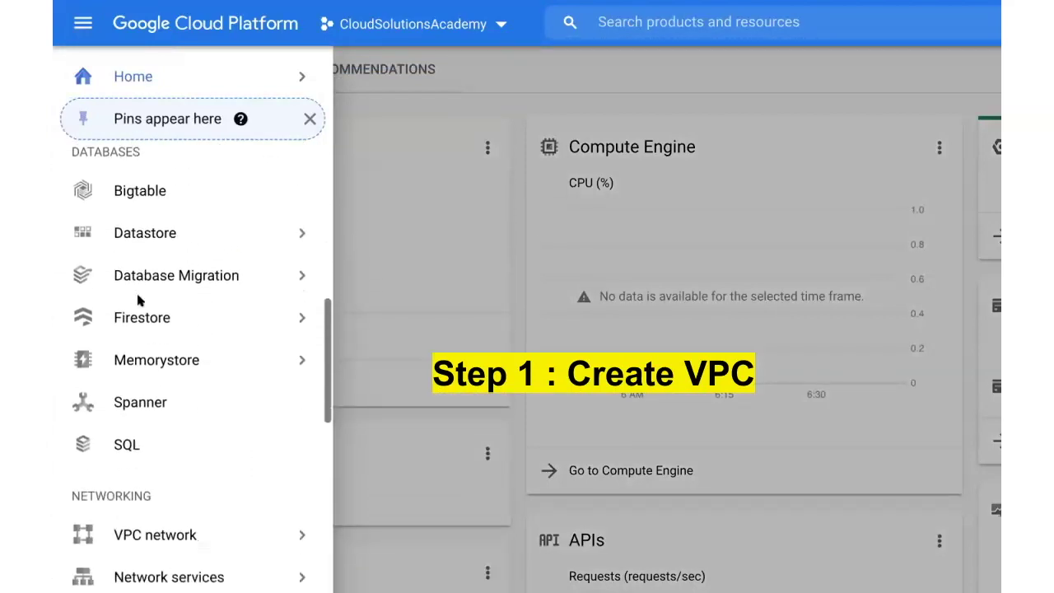
mouse_move(223, 371)
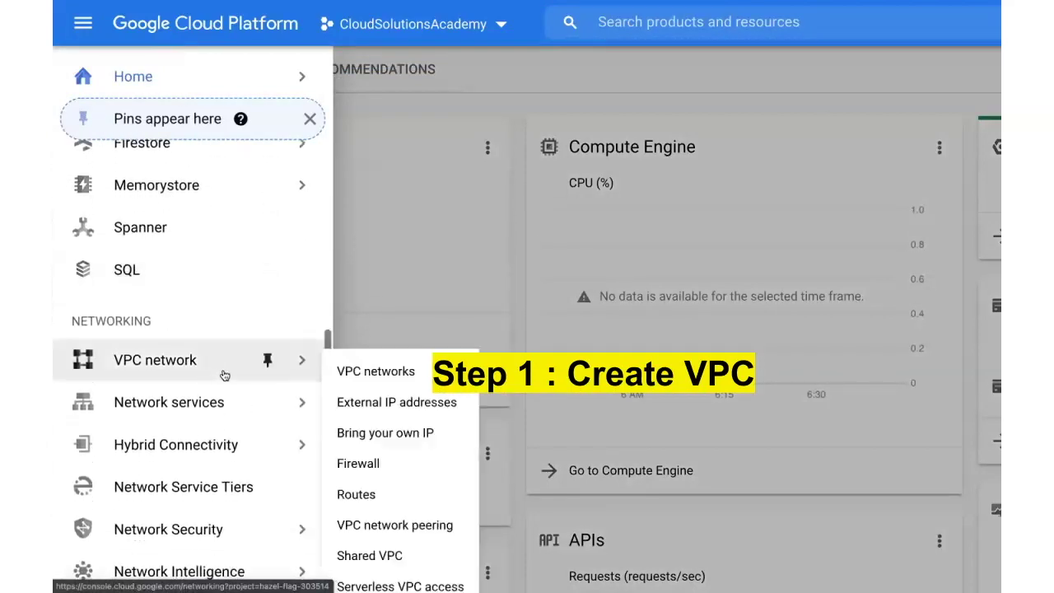
left_click(355, 373)
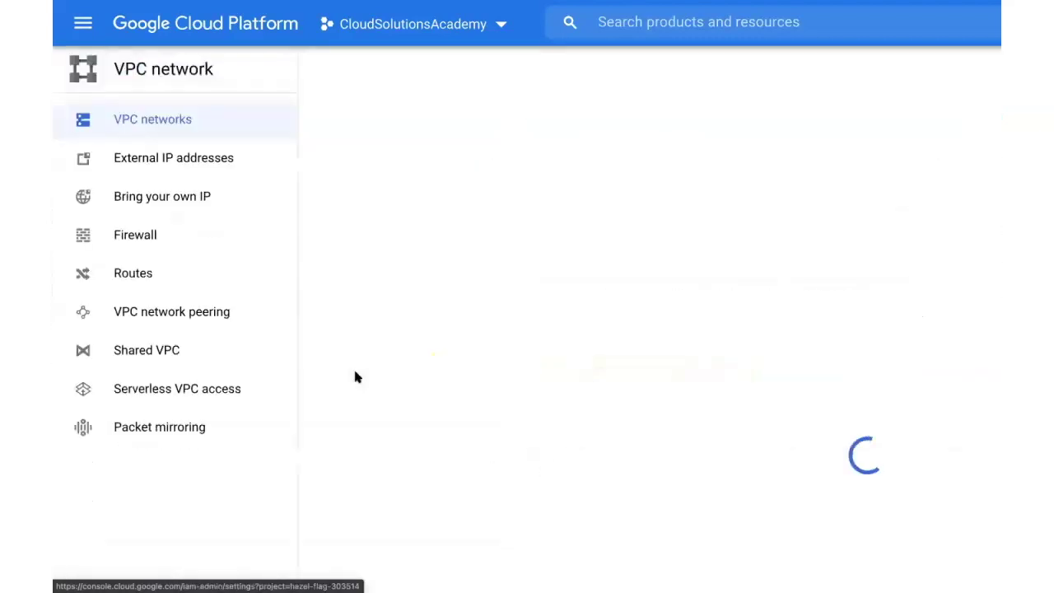
left_click(548, 30)
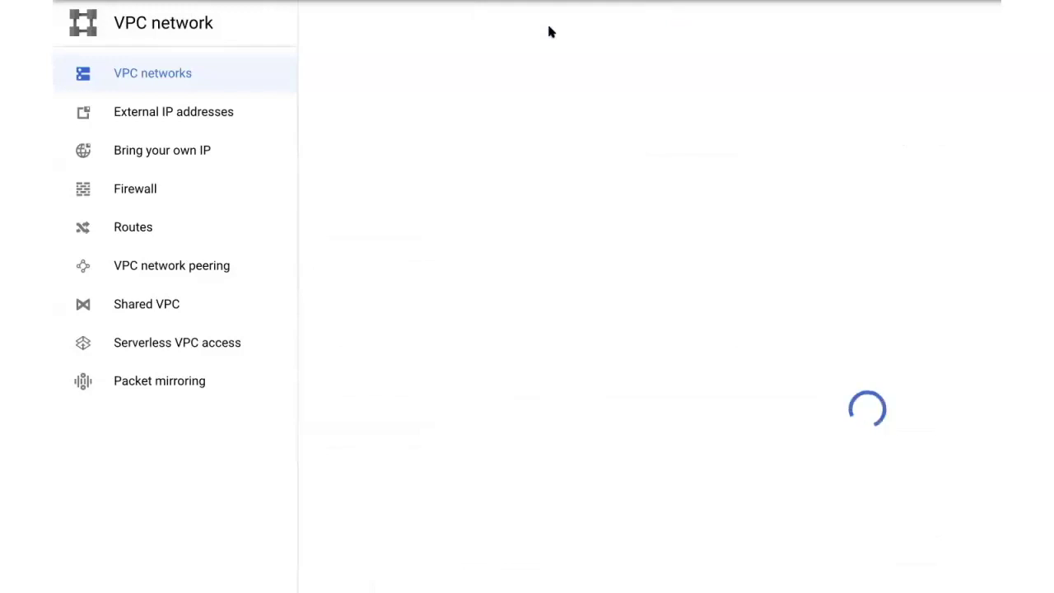
- Name the new VPC network backend-vpc and its new subnet backend-subnet-vpc
type("backend")
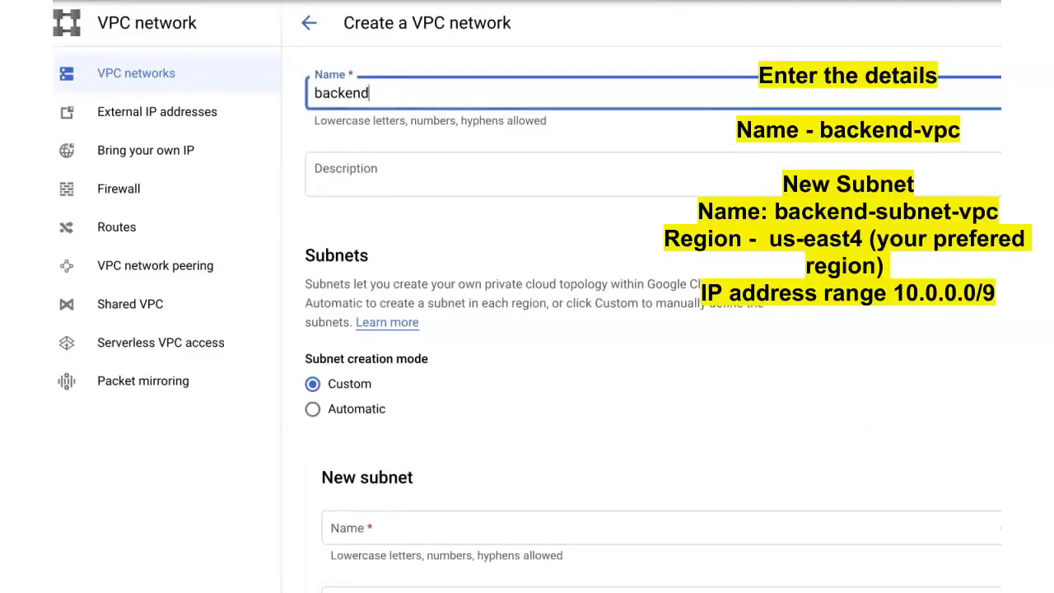
type("-vpc")
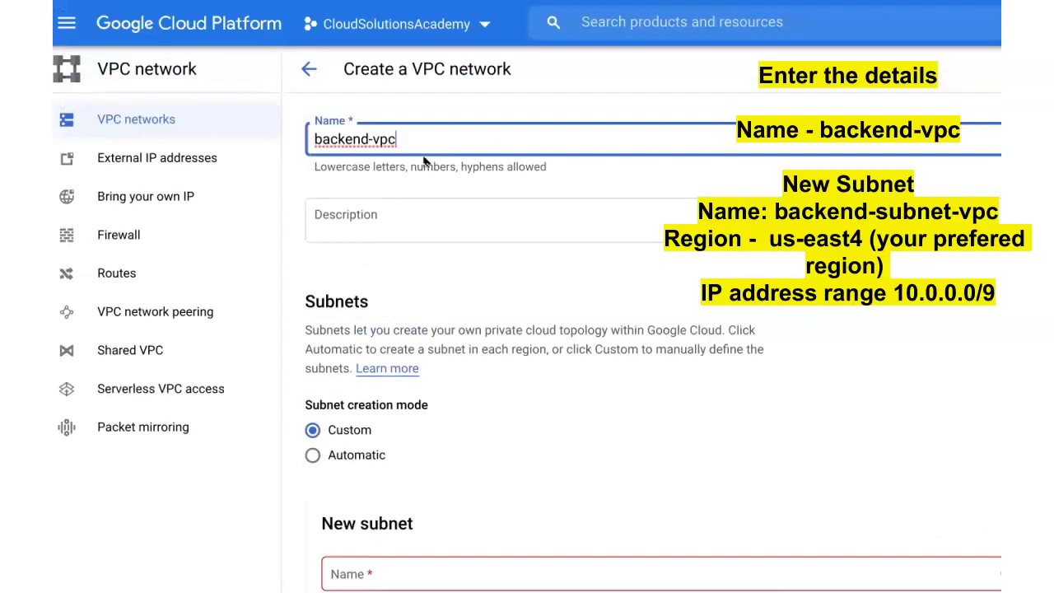
left_click(415, 214)
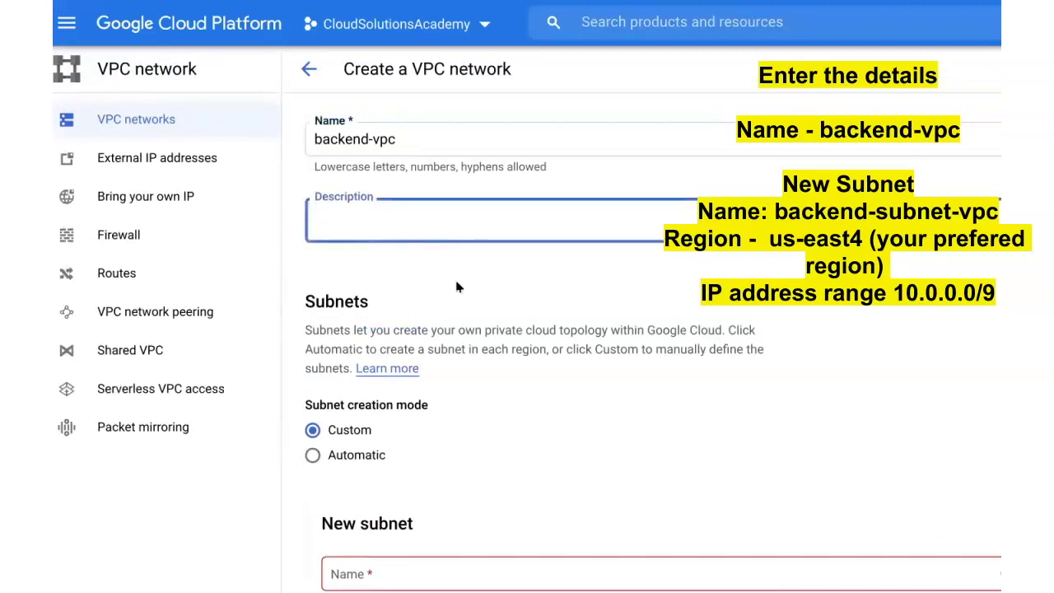
scroll(458, 285, "down", 1)
scroll(458, 285, "down", 3)
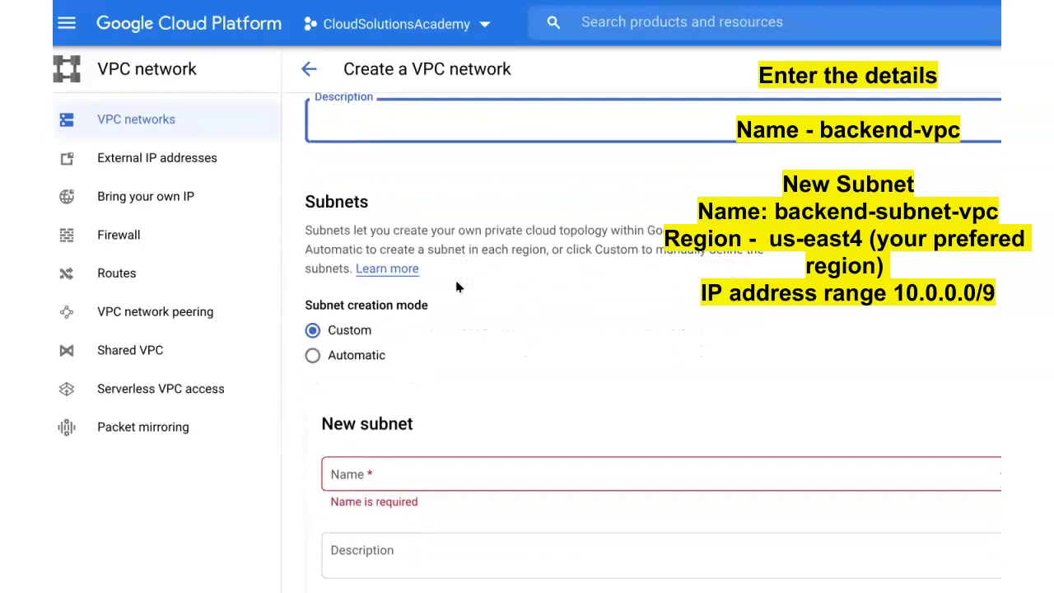
left_click(404, 381)
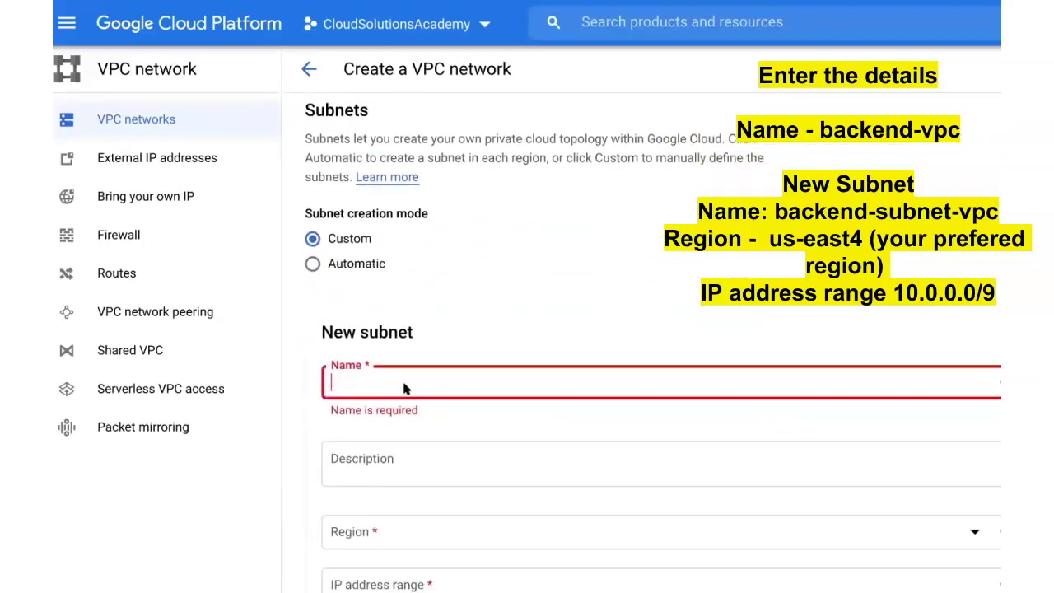
type("backend-subnet-vpc")
- Set the new subnet's region to us-east4
scroll(407, 377, "down", 3)
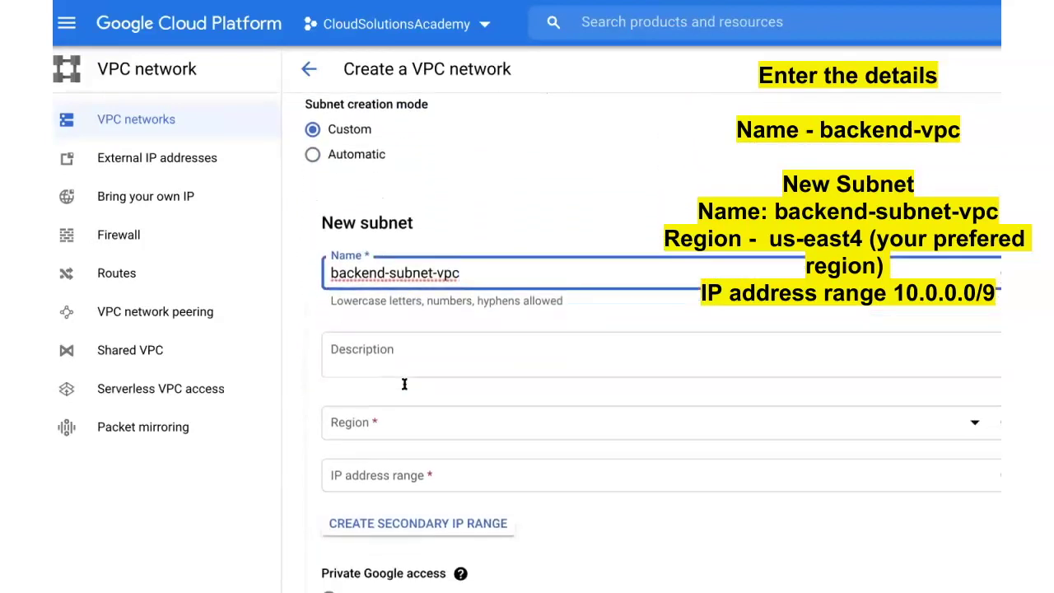
left_click(418, 365)
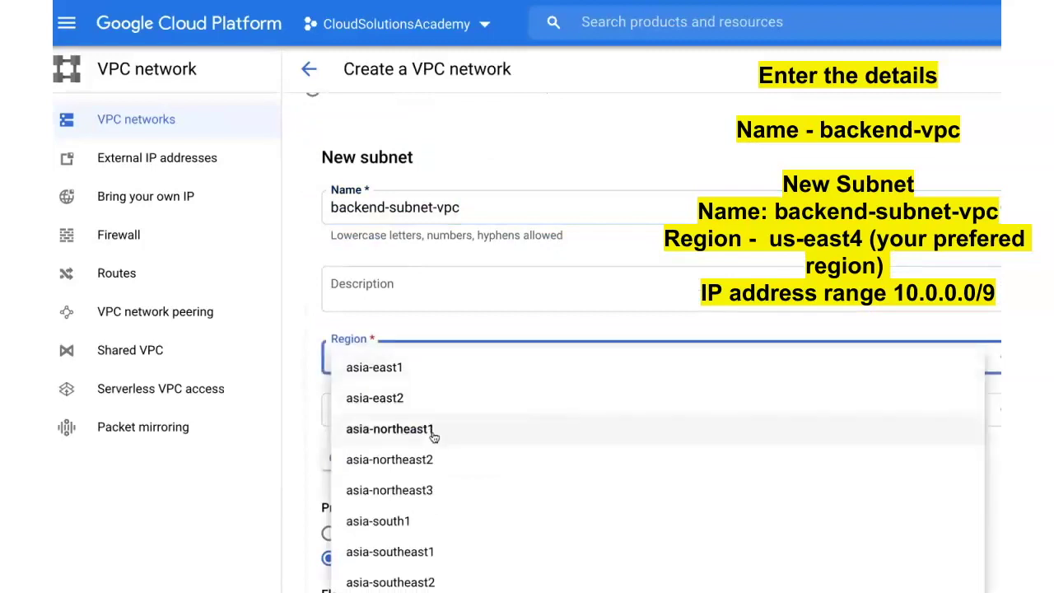
scroll(431, 428, "down", 5)
scroll(434, 437, "down", 7)
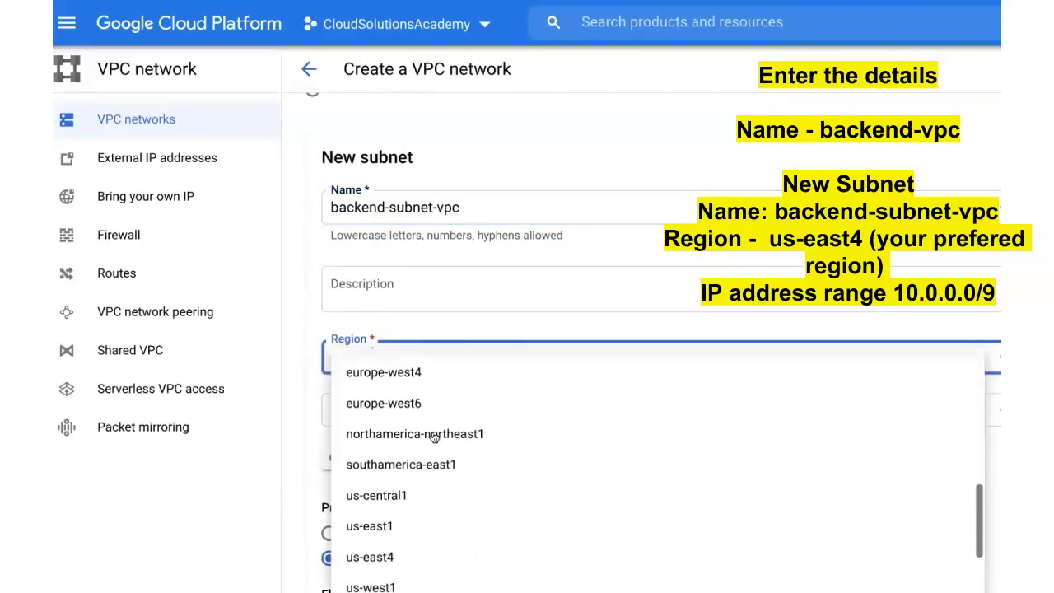
left_click(392, 481)
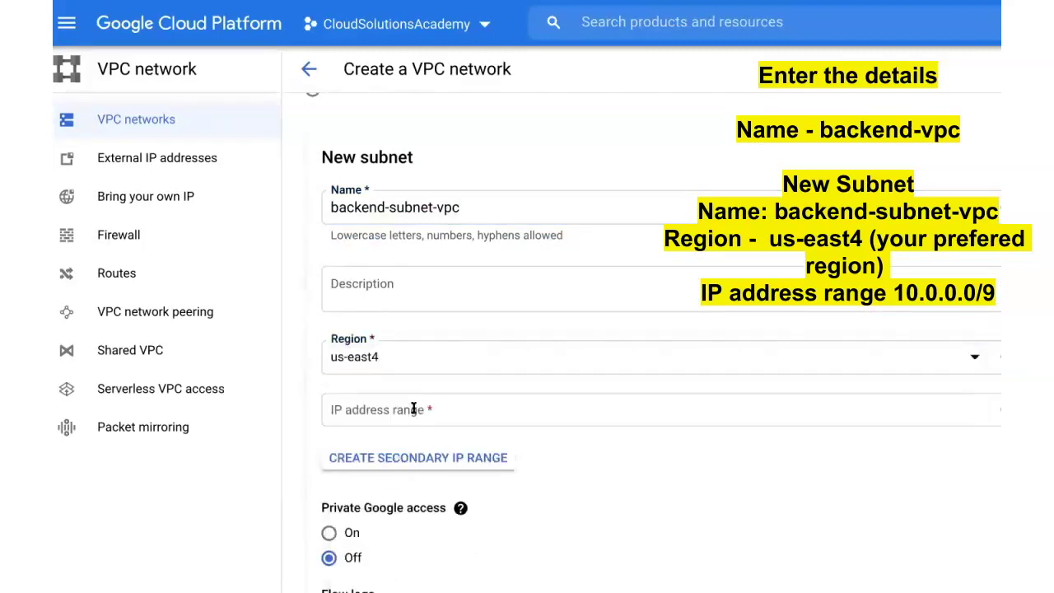
- Set the new subnet's IP address range to 10.0.0.0/9
left_click(414, 408)
type("10.0.0.0")
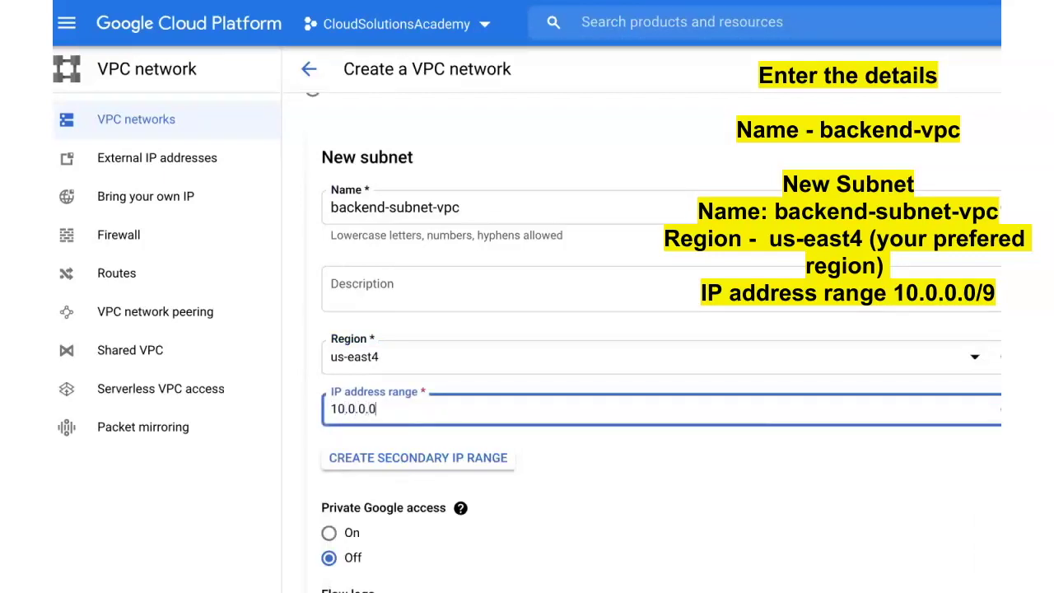
type("/9")
scroll(654, 342, "down", 4)
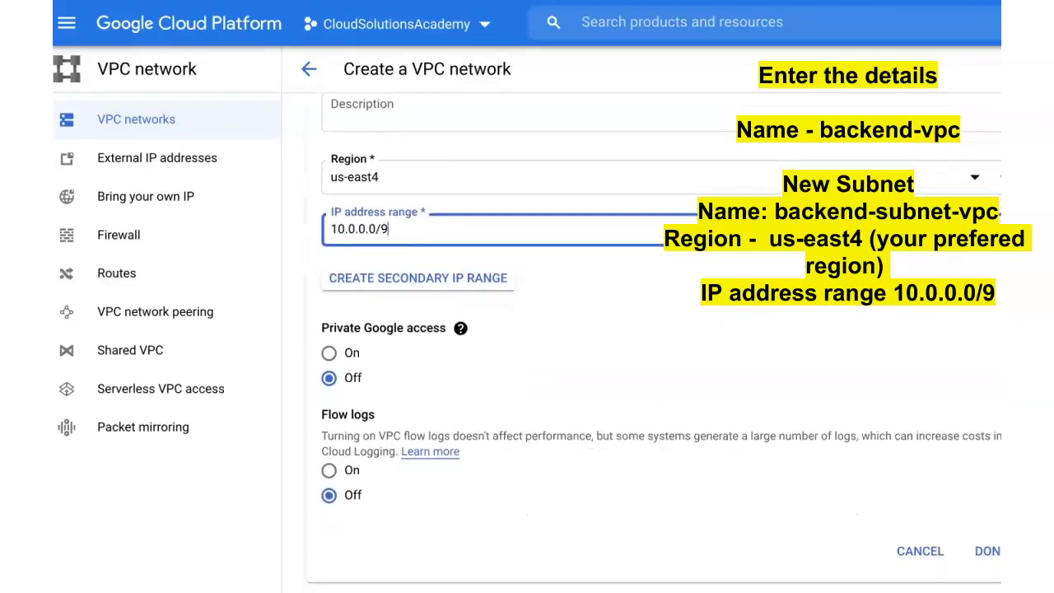
scroll(652, 343, "down", 1)
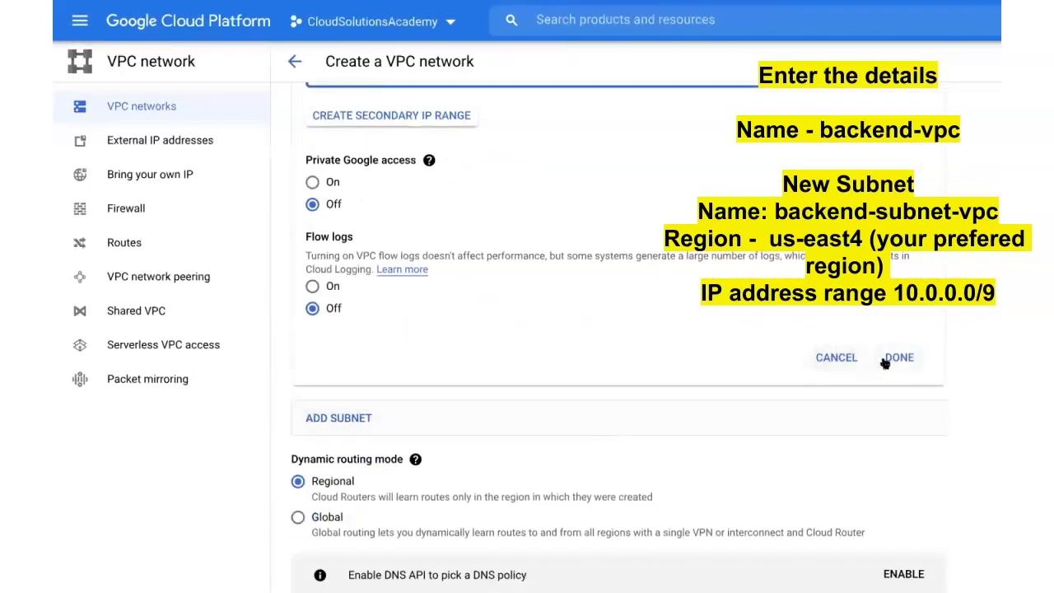
- Finish the subnet definition and create the VPC network
left_click(884, 362)
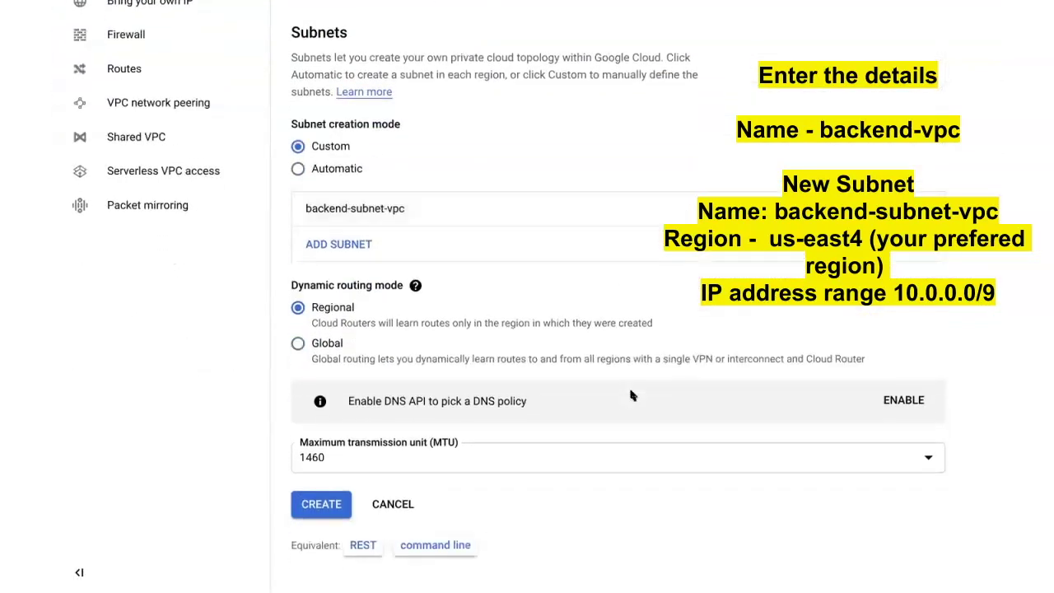
left_click(312, 500)
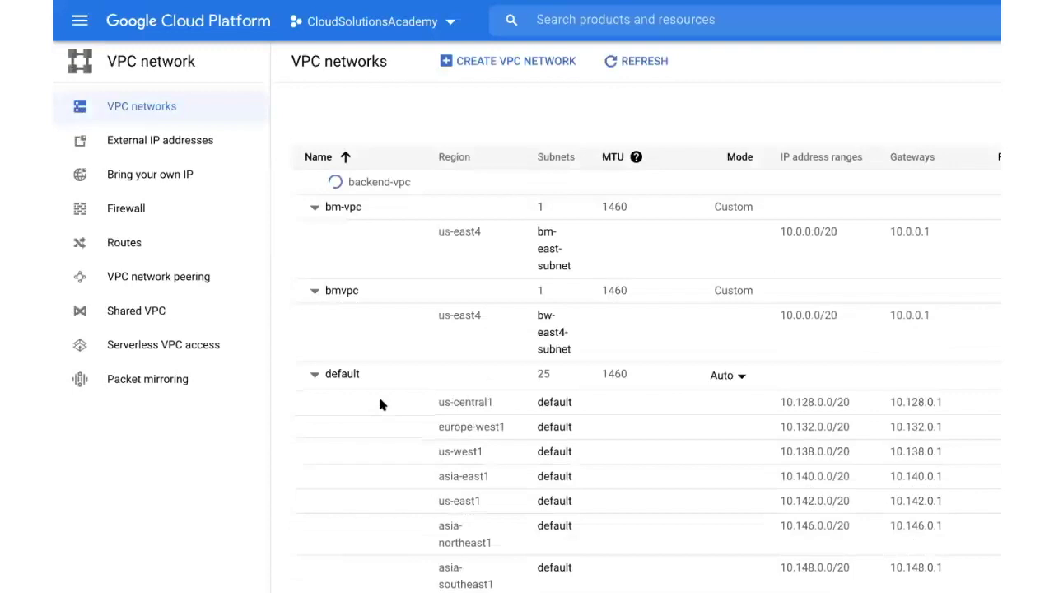
left_click(96, 56)
left_click(96, 56)
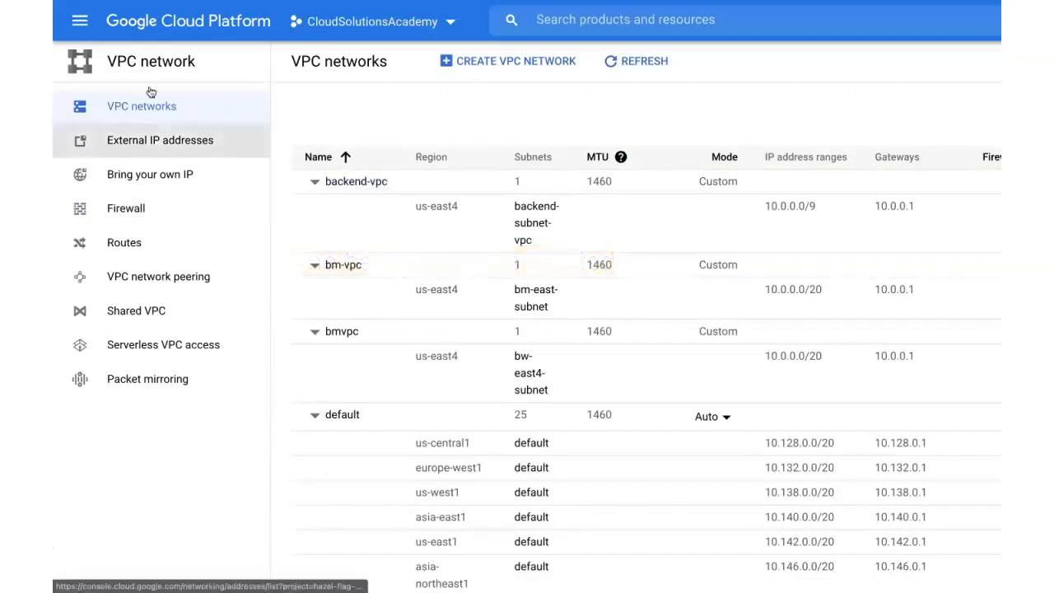
- Open the Kubernetes Engine clusters page and start configuring a new cluster in Standard mode
left_click(80, 20)
scroll(167, 312, "down", 2)
scroll(167, 312, "down", 3)
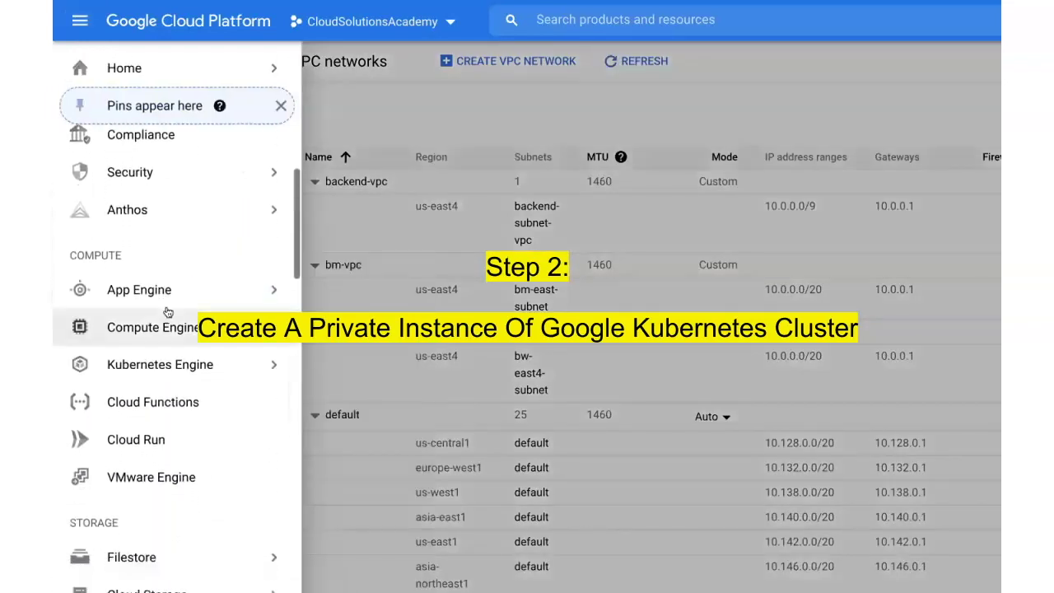
mouse_move(251, 370)
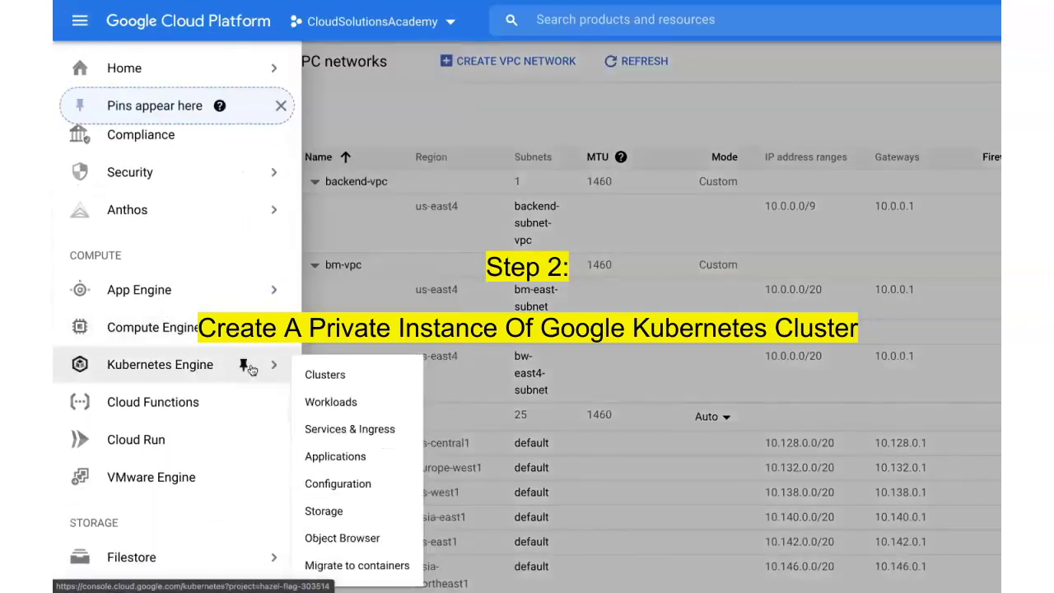
left_click(315, 373)
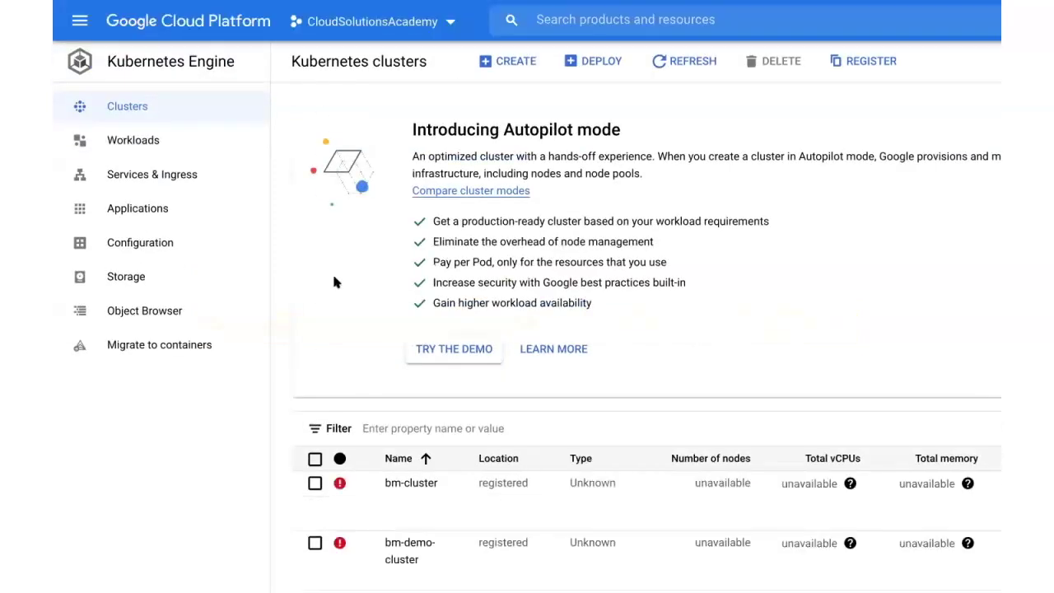
left_click(498, 61)
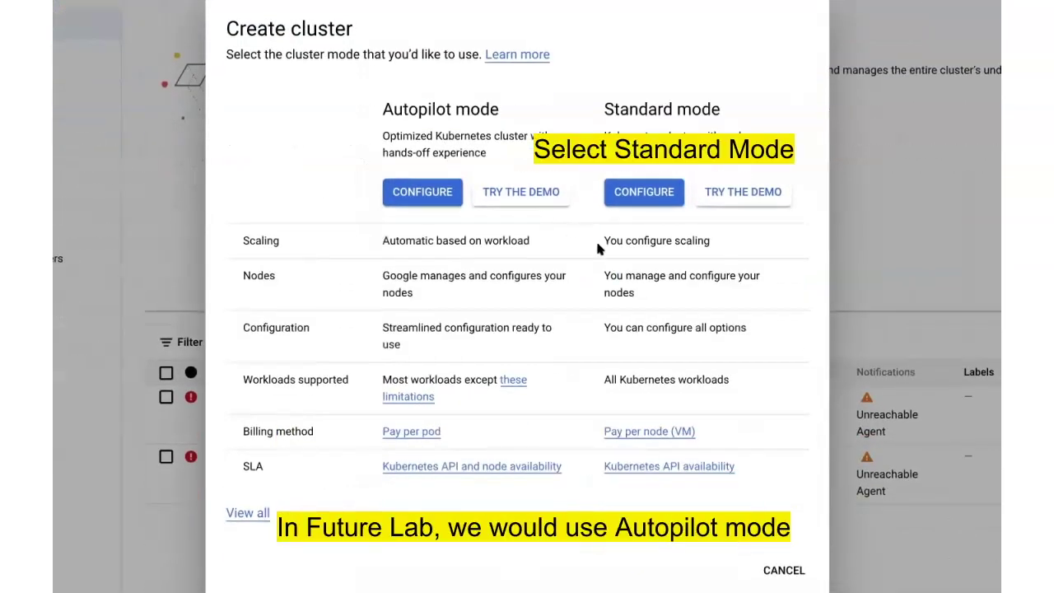
left_click(644, 192)
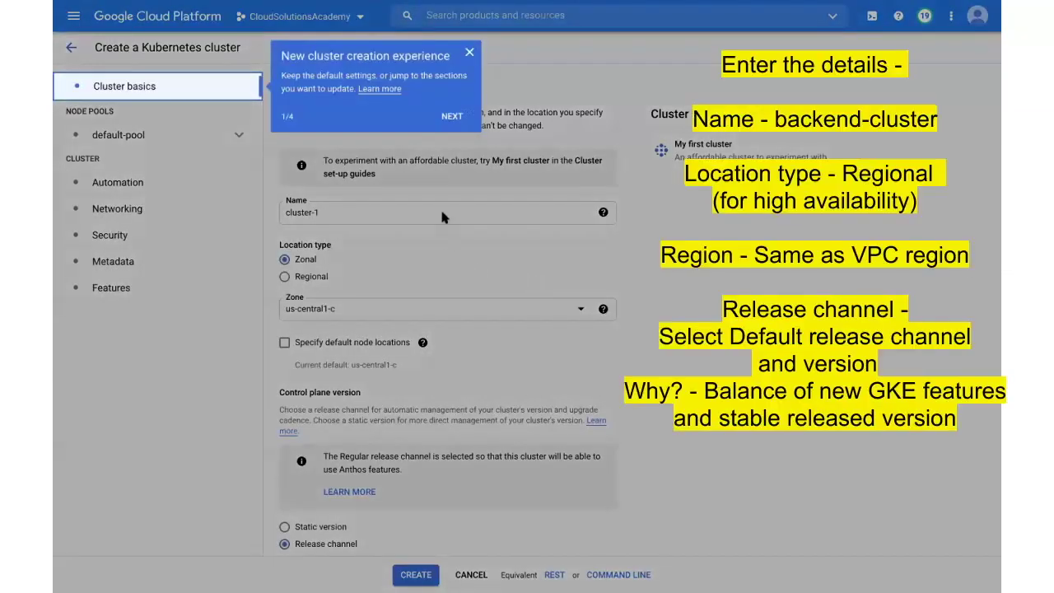
- Dismiss the cluster creation tour and name the cluster backend-cluster
left_click(469, 52)
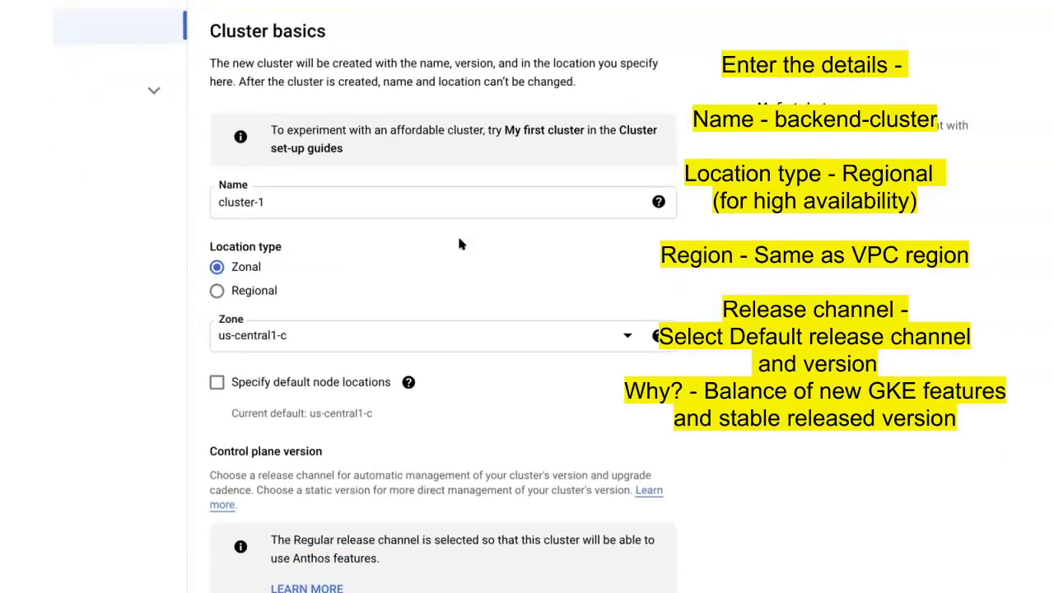
scroll(459, 244, "up", 1)
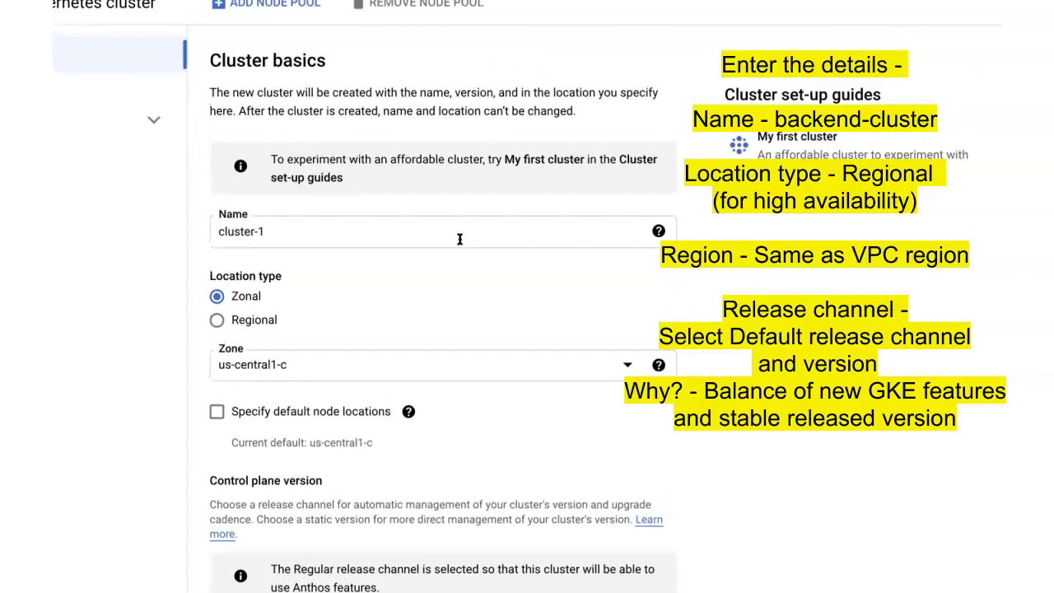
left_click(459, 238)
key("ctrl+a")
type("ba")
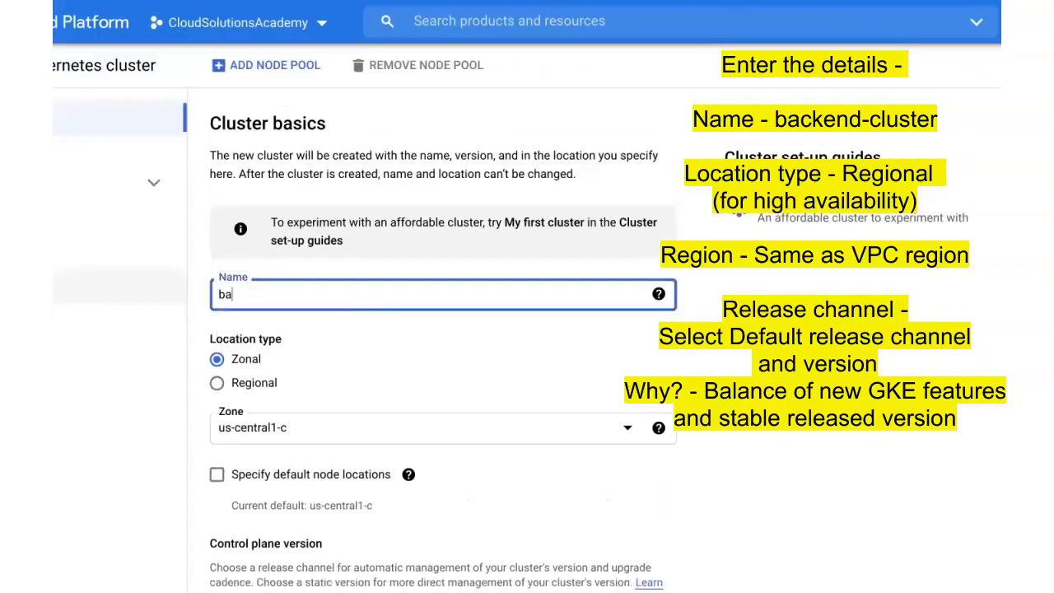
type("ckend-cluter")
left_click(283, 294)
type("s")
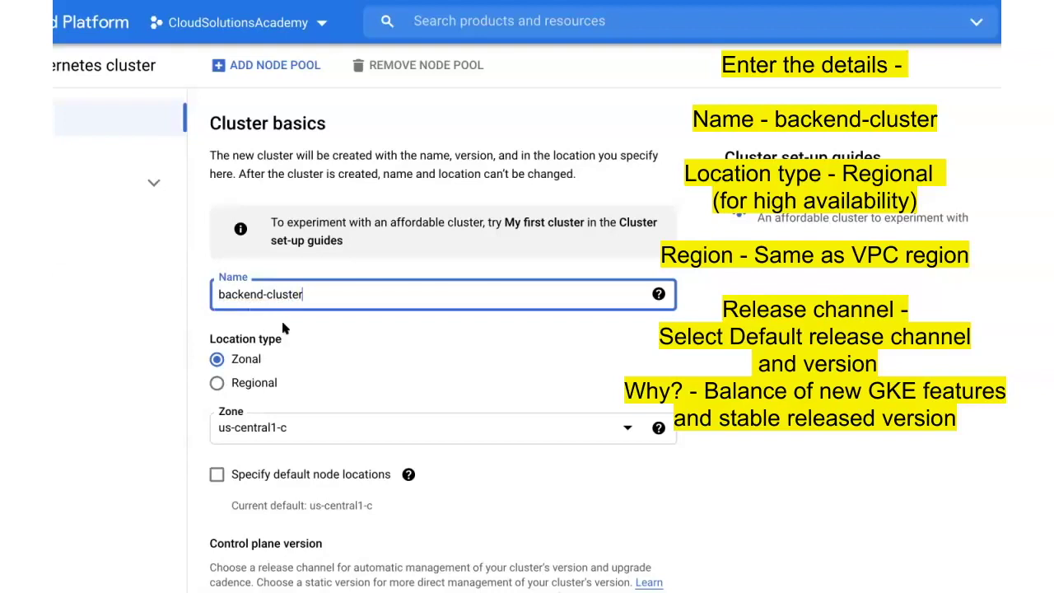
- Set the cluster's zone to us-east4-a
scroll(282, 328, "down", 3)
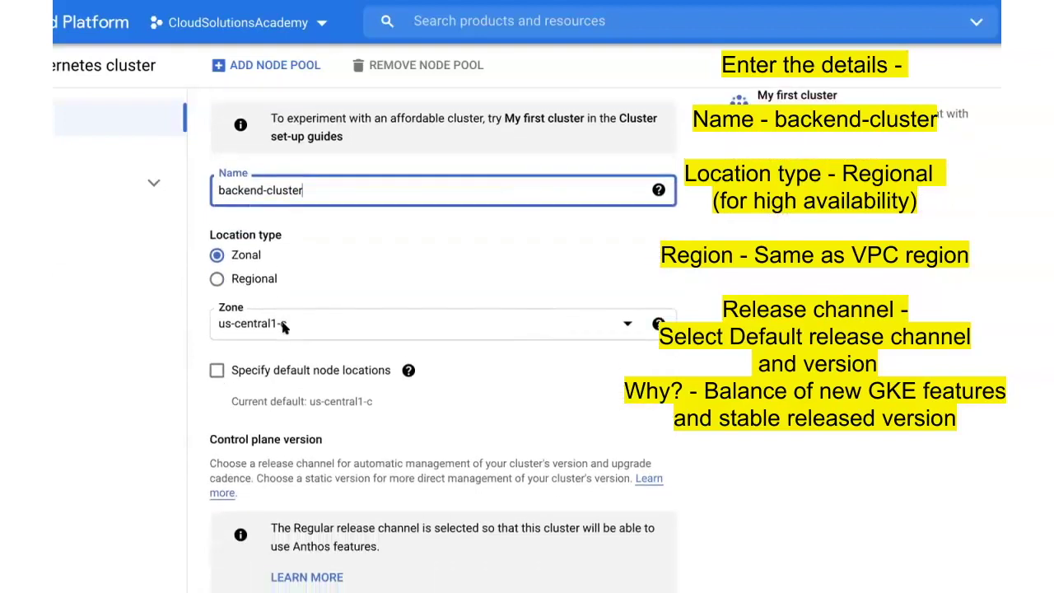
left_click(292, 308)
left_click(300, 418)
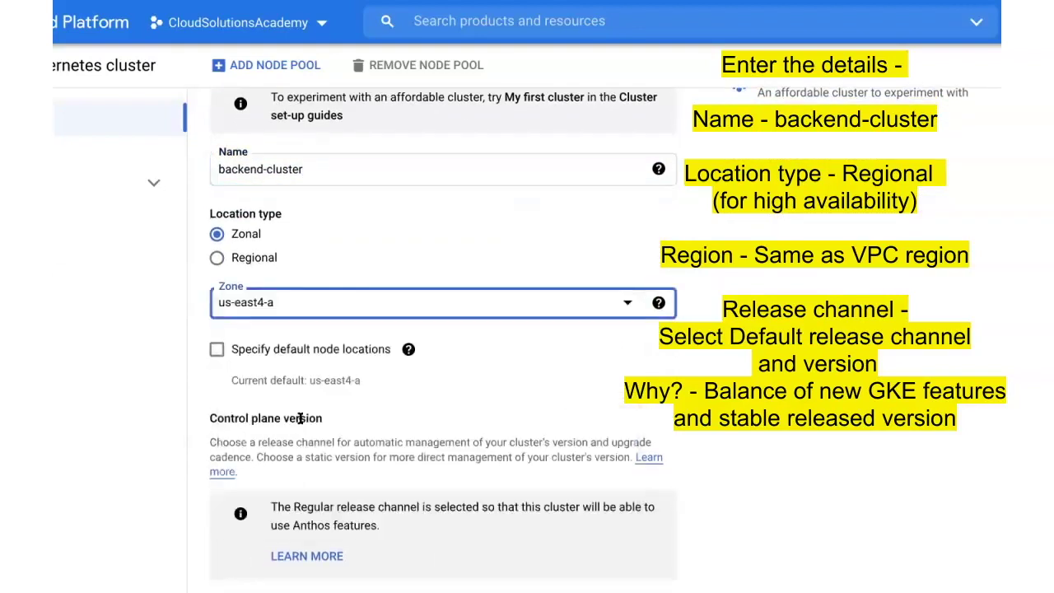
- Set the cluster's location type to Regional and its region to us-east4
left_click(237, 261)
left_click(301, 304)
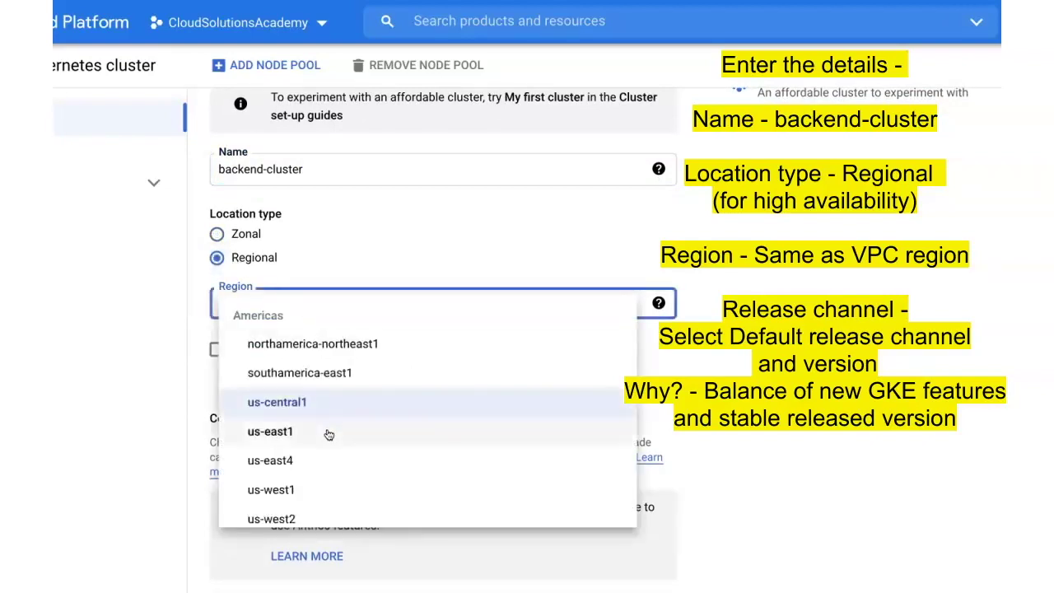
scroll(328, 434, "down", 3)
scroll(328, 434, "up", 1)
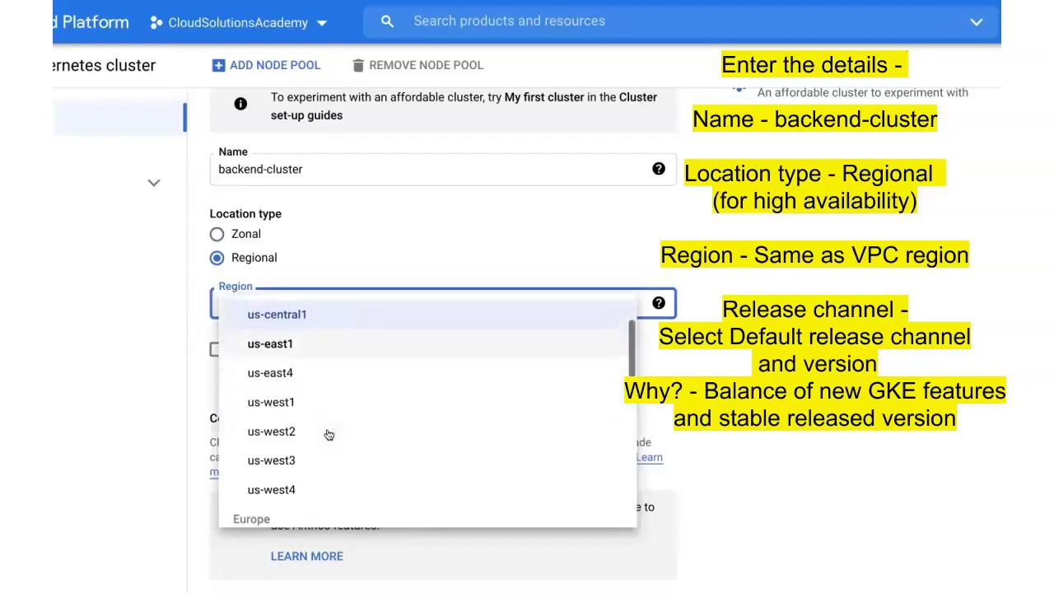
left_click(287, 375)
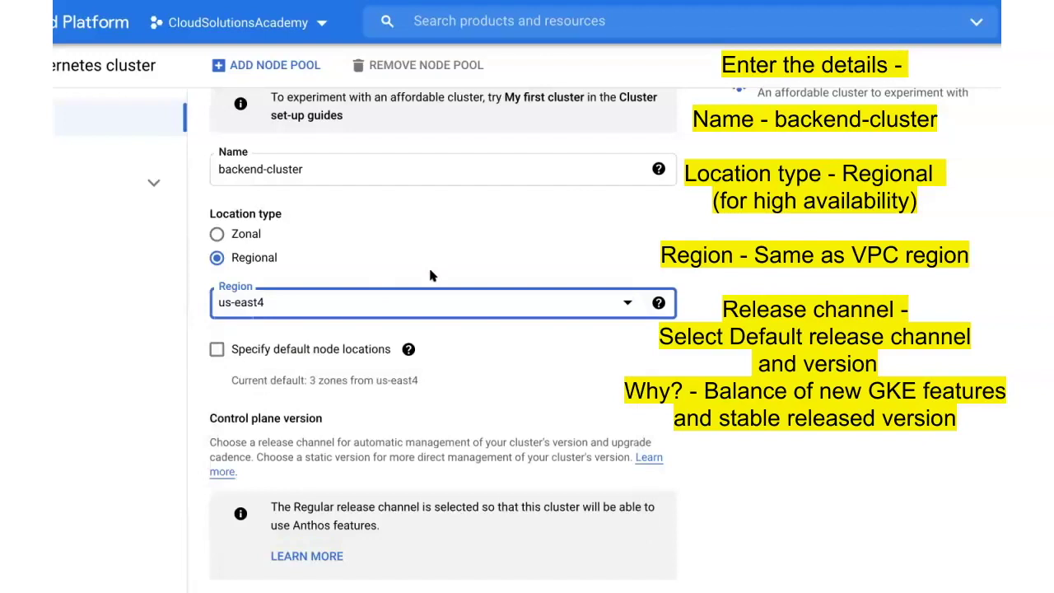
- Select Regular channel (default) as the release channel for the cluster's control plane
left_click(420, 388)
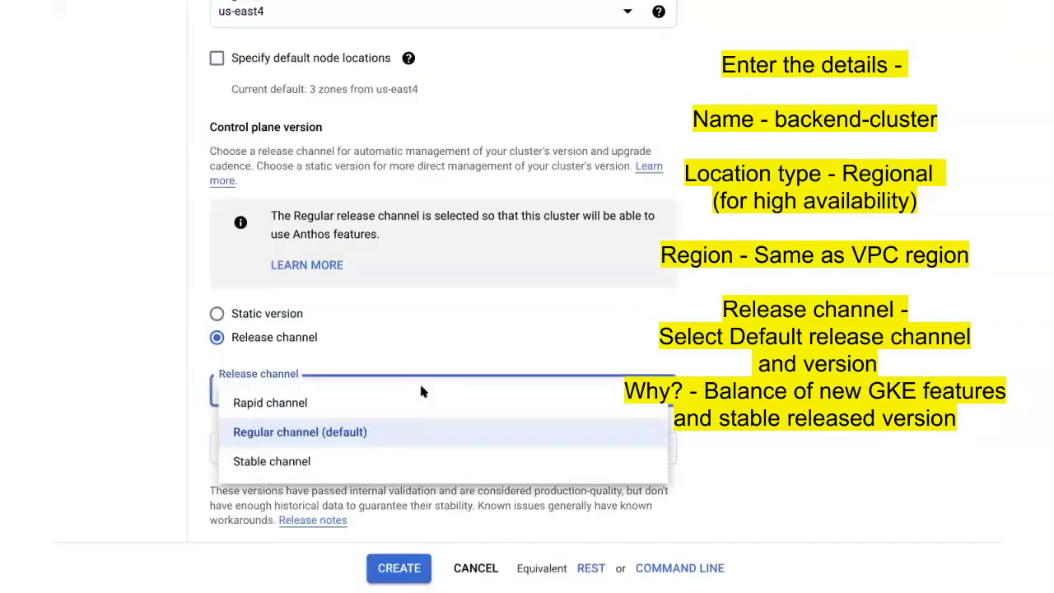
left_click(375, 433)
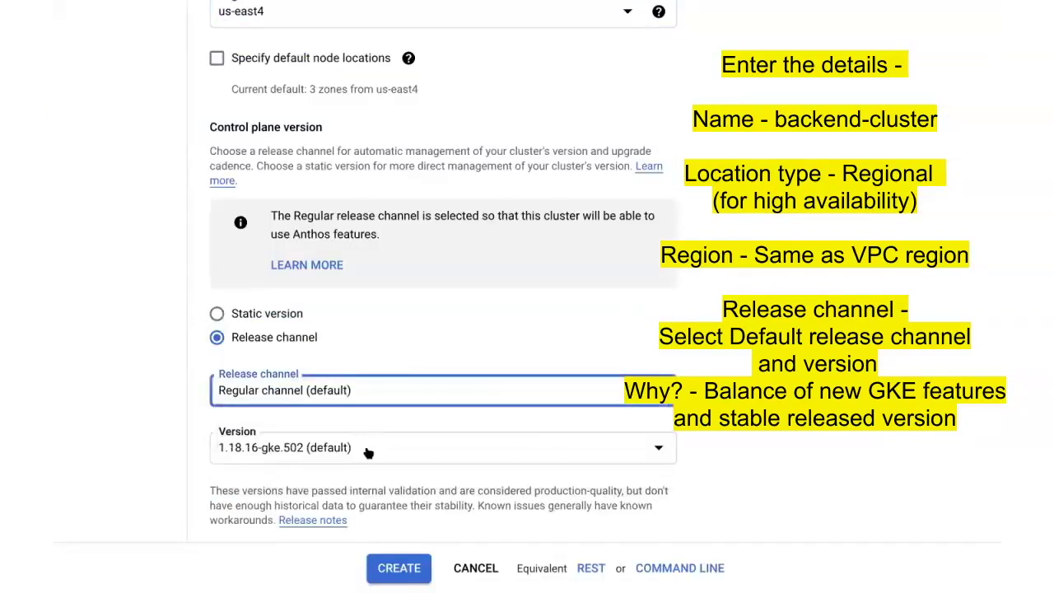
- Select 1.18.16-gke.502 (default) as the cluster's control plane version
left_click(368, 451)
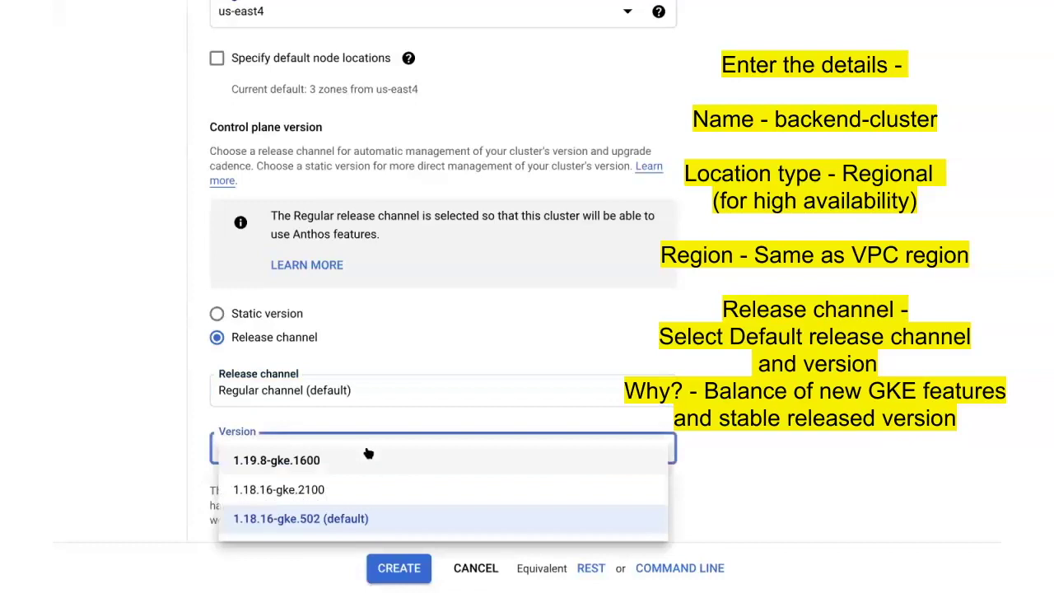
left_click(351, 515)
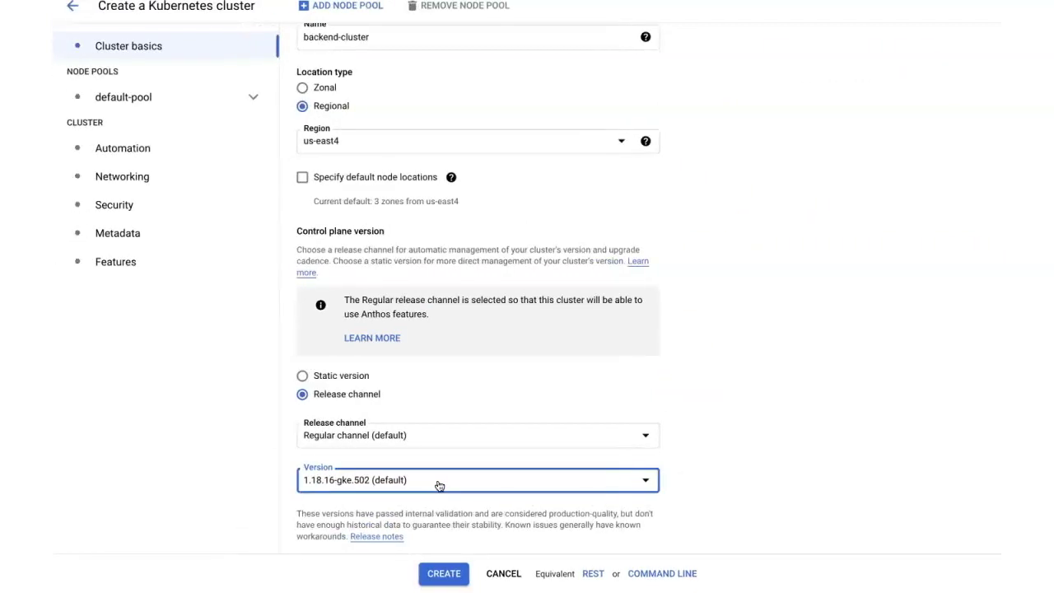
scroll(538, 409, "up", 2)
scroll(538, 409, "down", 2)
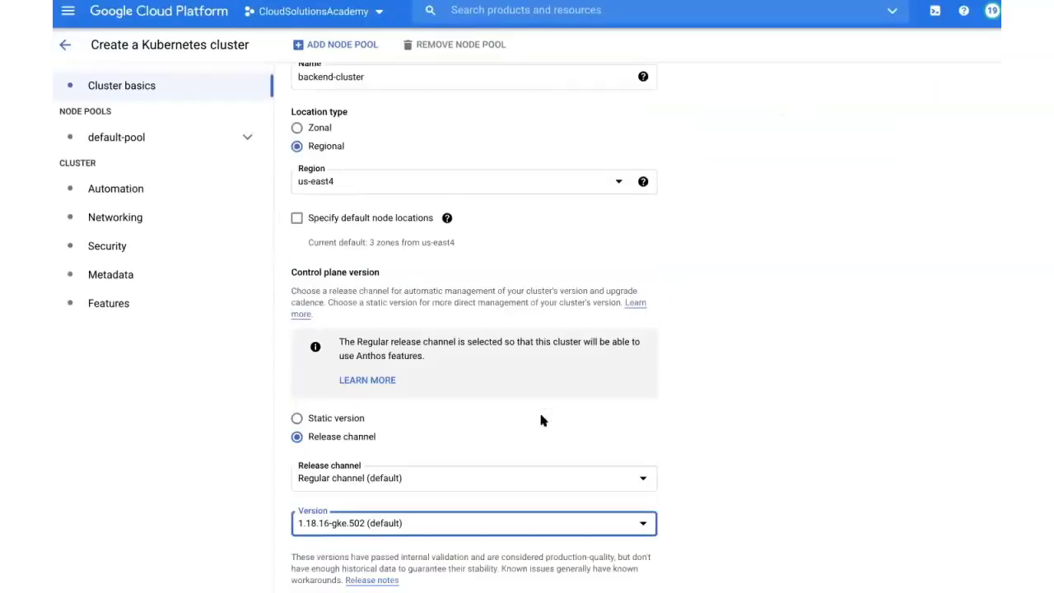
- Set the default-pool node pool's number of nodes to 1 per zone
left_click(123, 138)
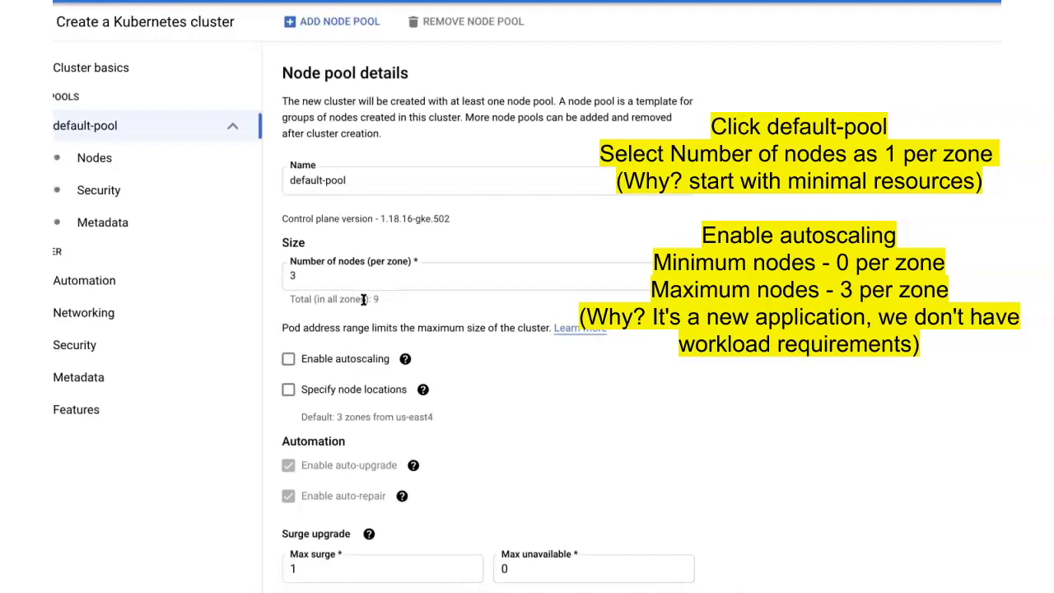
left_click(404, 359)
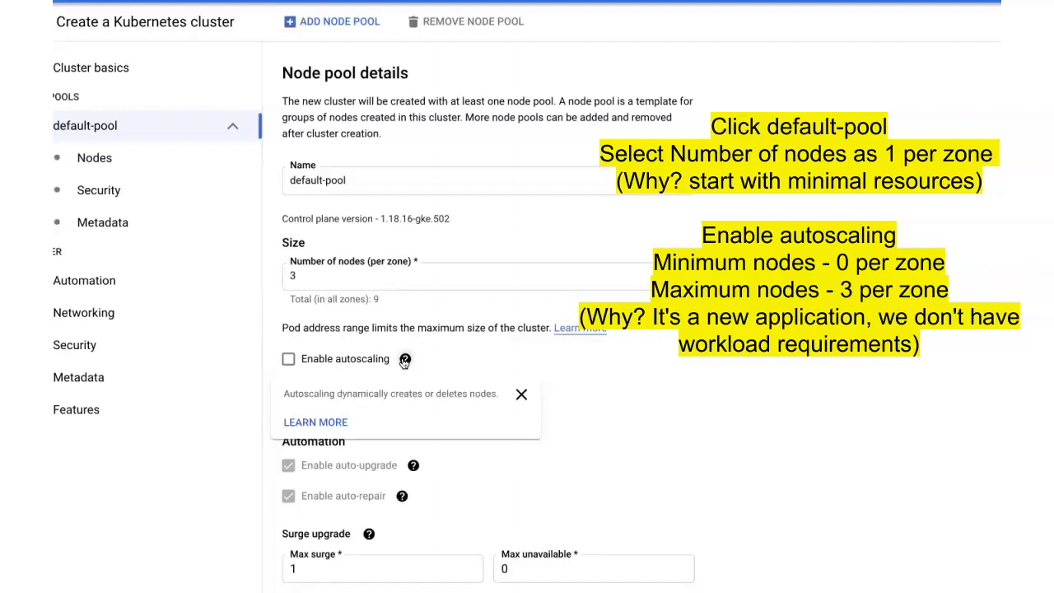
left_click(370, 276)
key("BackSpace")
type("1")
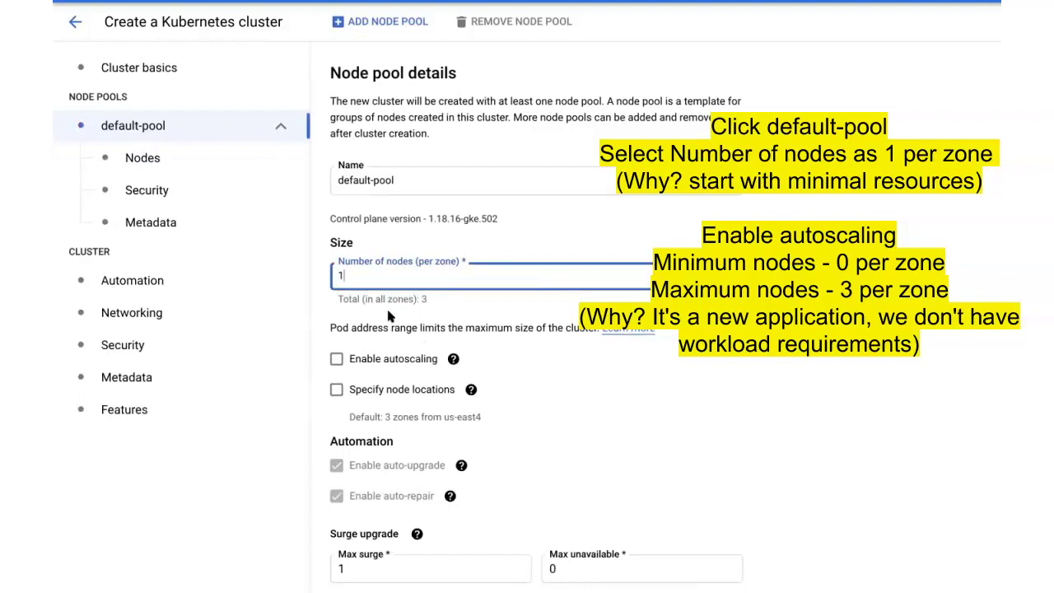
- Enable autoscaling for default-pool with a maximum of 3 nodes per zone
left_click(336, 359)
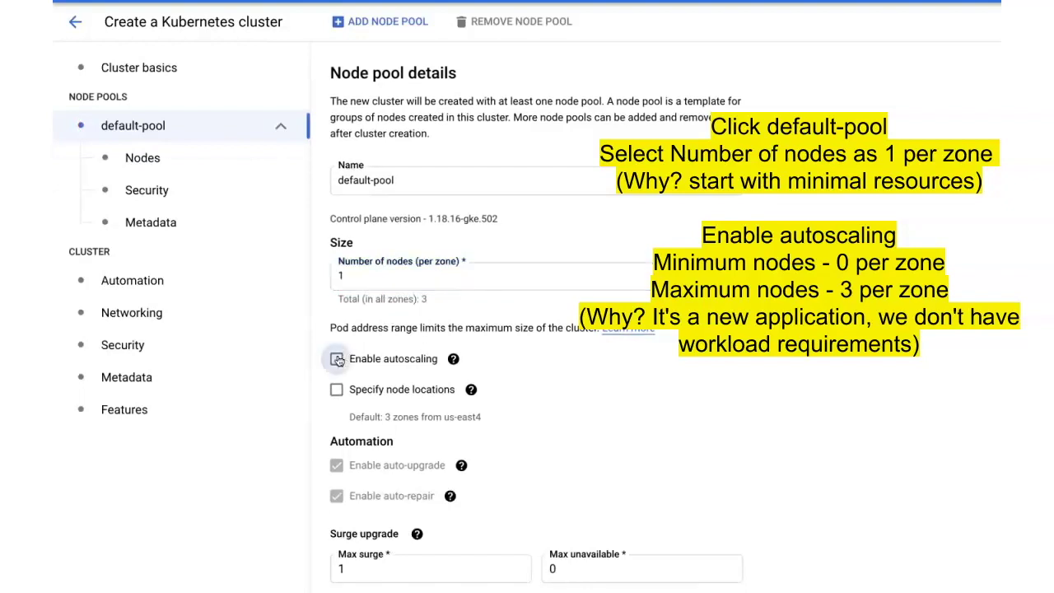
left_click(395, 463)
key("BackSpace")
type("3")
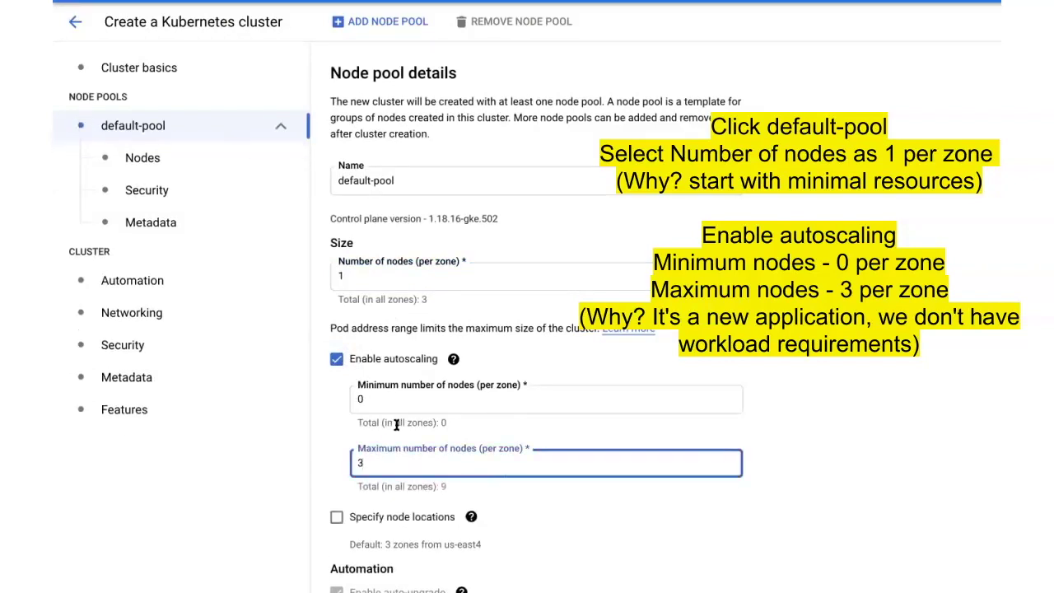
scroll(396, 424, "down", 2)
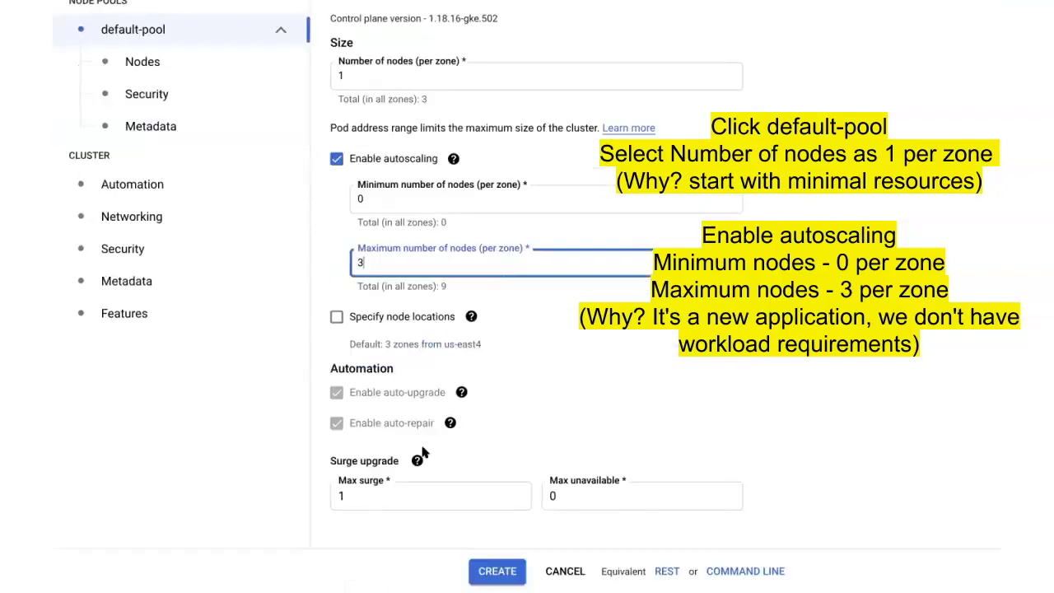
scroll(461, 449, "up", 1)
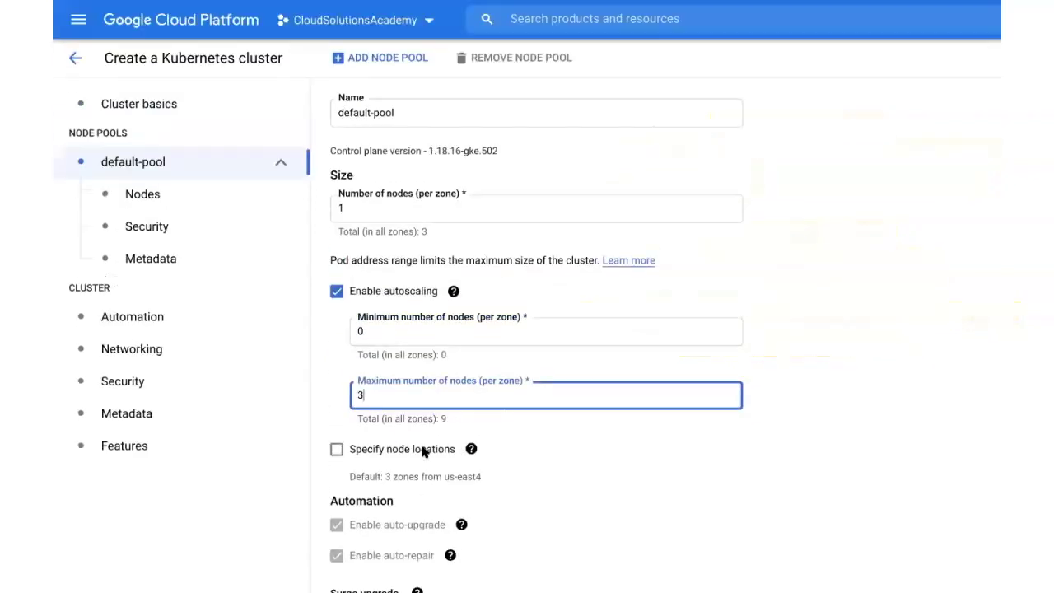
- Set the default-pool nodes' image type to Container-Optimized OS with Containerd (cos_containerd)
left_click(156, 201)
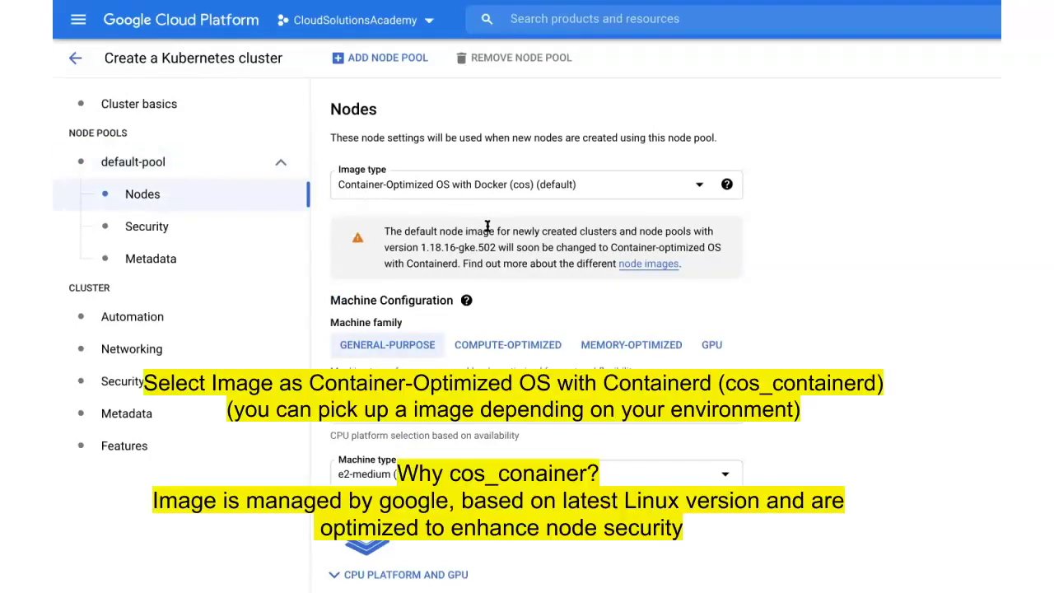
left_click(499, 188)
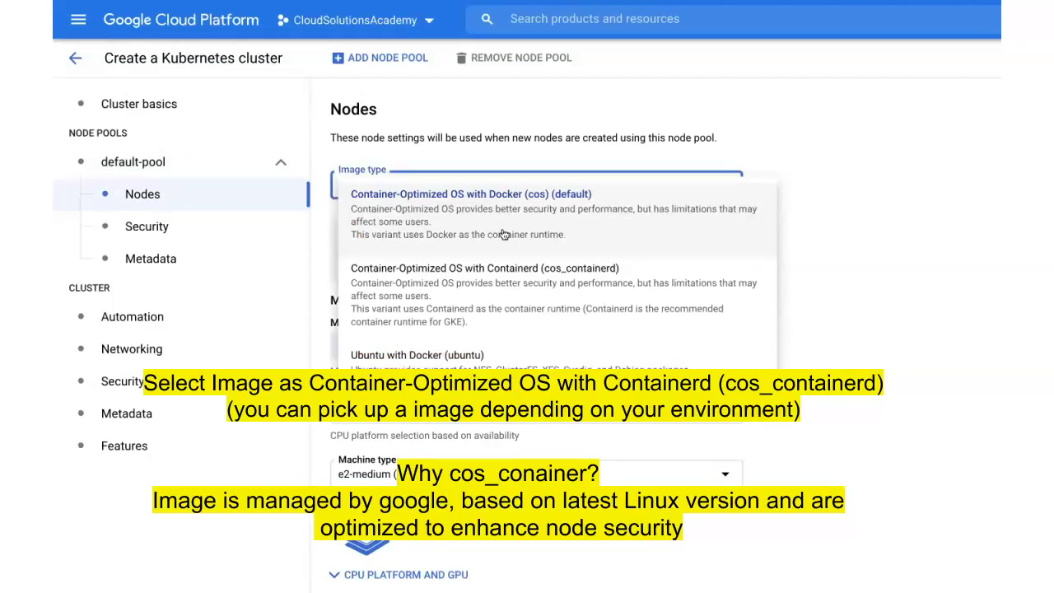
scroll(499, 261, "down", 2)
scroll(499, 272, "down", 3)
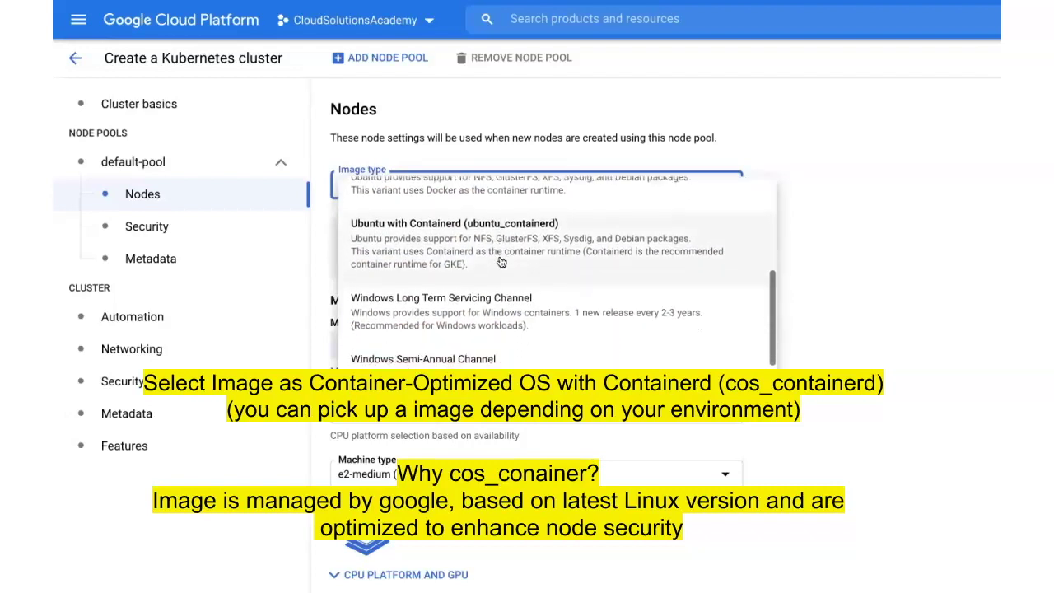
scroll(488, 296, "up", 5)
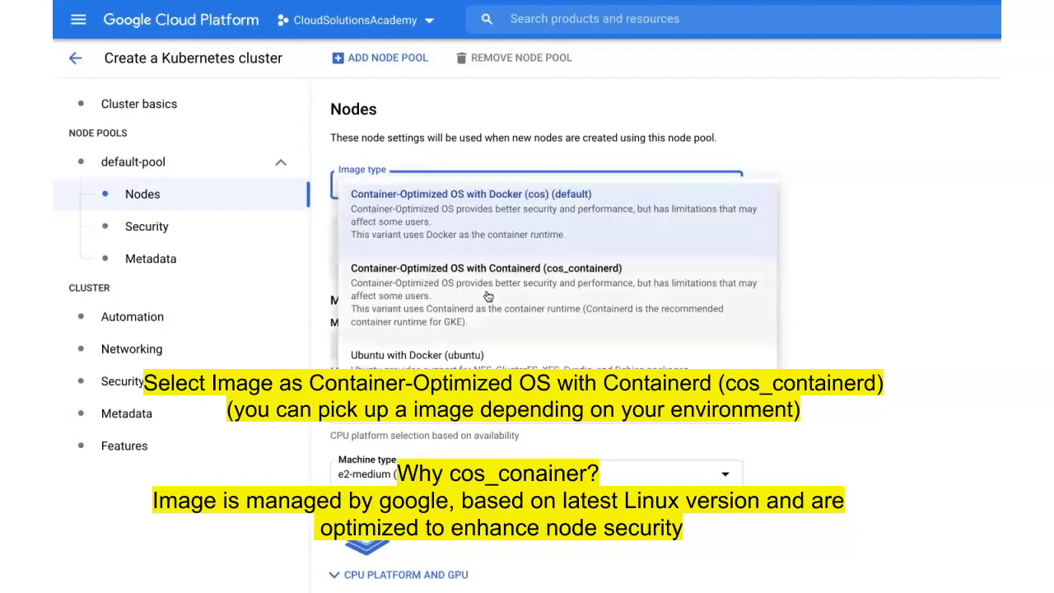
left_click(487, 295)
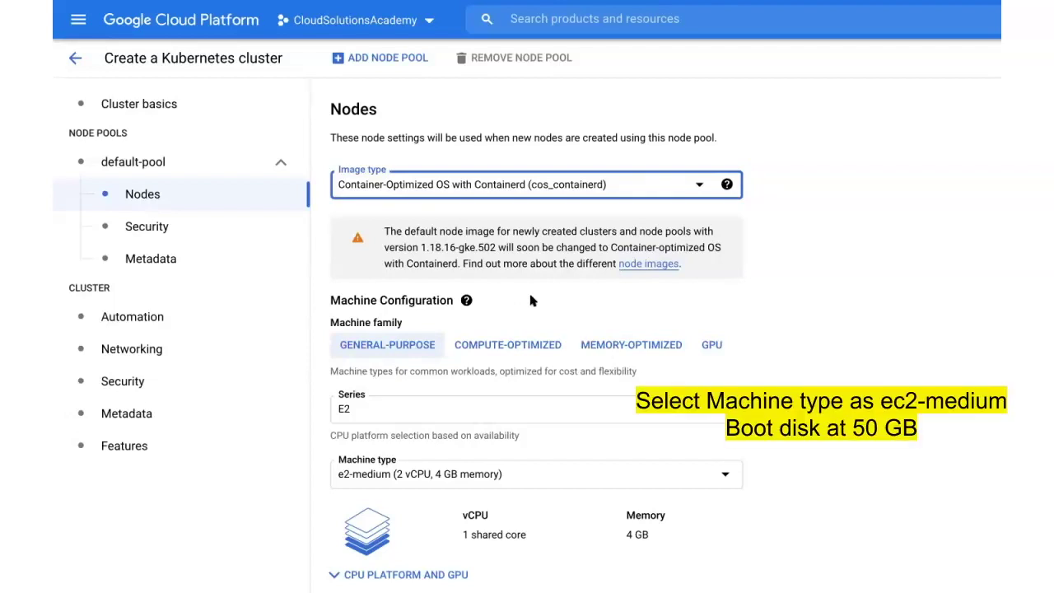
- Set the boot disk size of the default-pool nodes to 50 GB
scroll(531, 299, "down", 3)
scroll(532, 302, "down", 2)
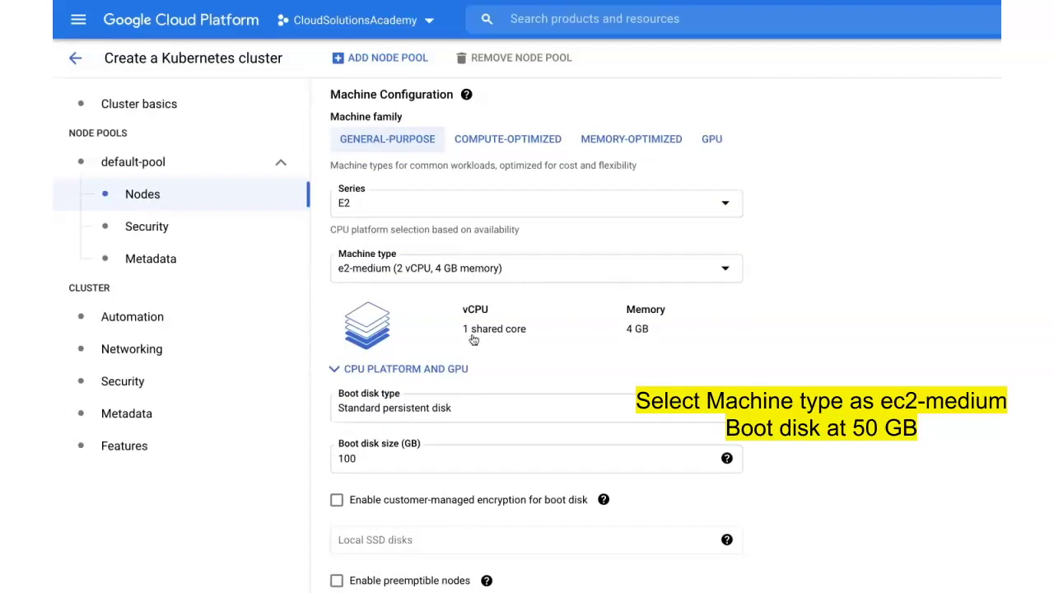
scroll(484, 404, "down", 1)
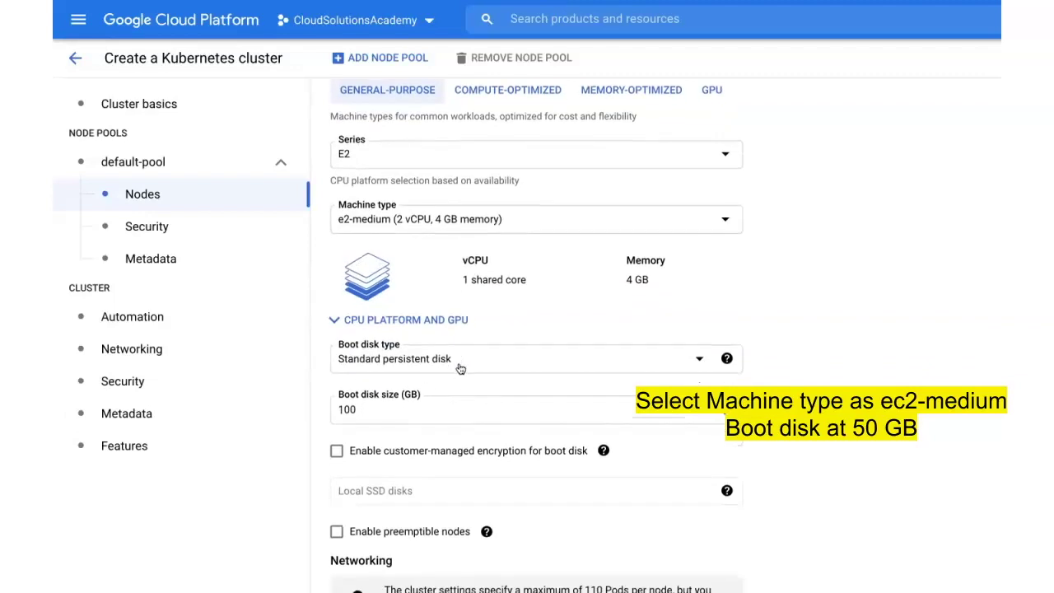
double_click(345, 409)
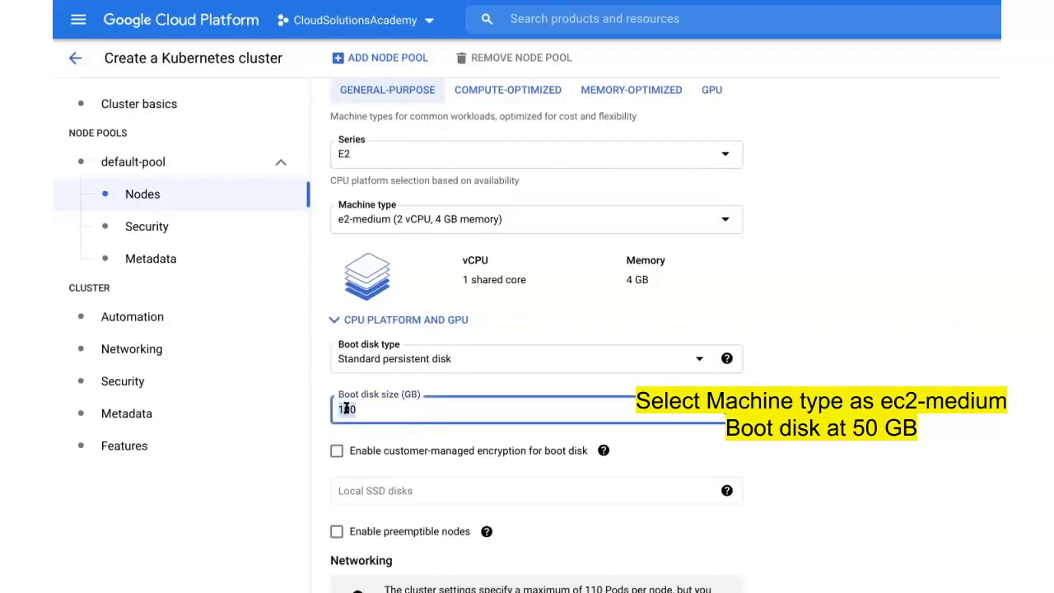
type("50")
scroll(507, 342, "up", 3)
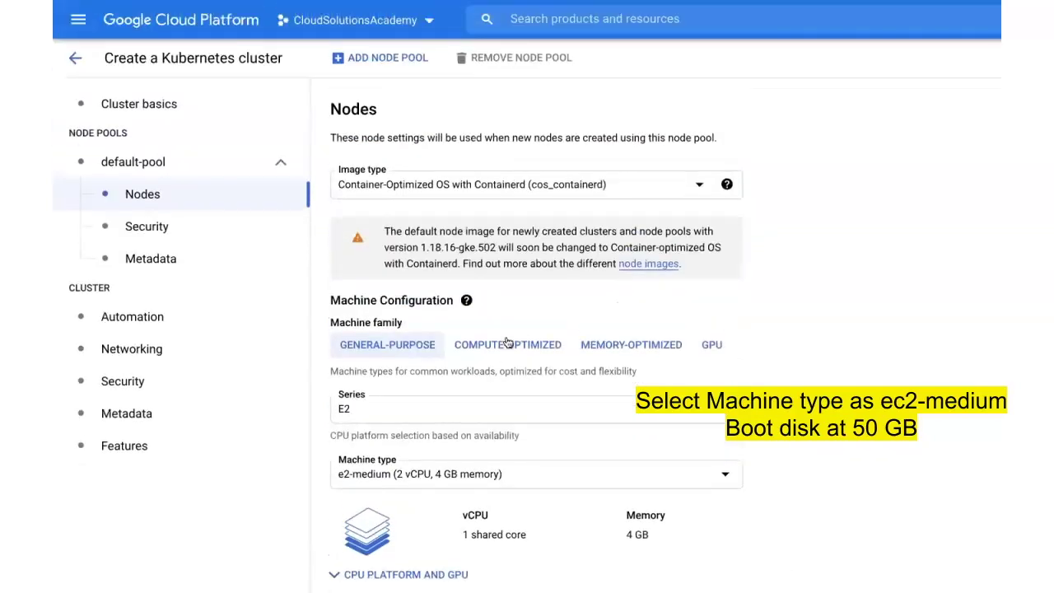
- Examine the node security and node metadata settings of default-pool
left_click(163, 227)
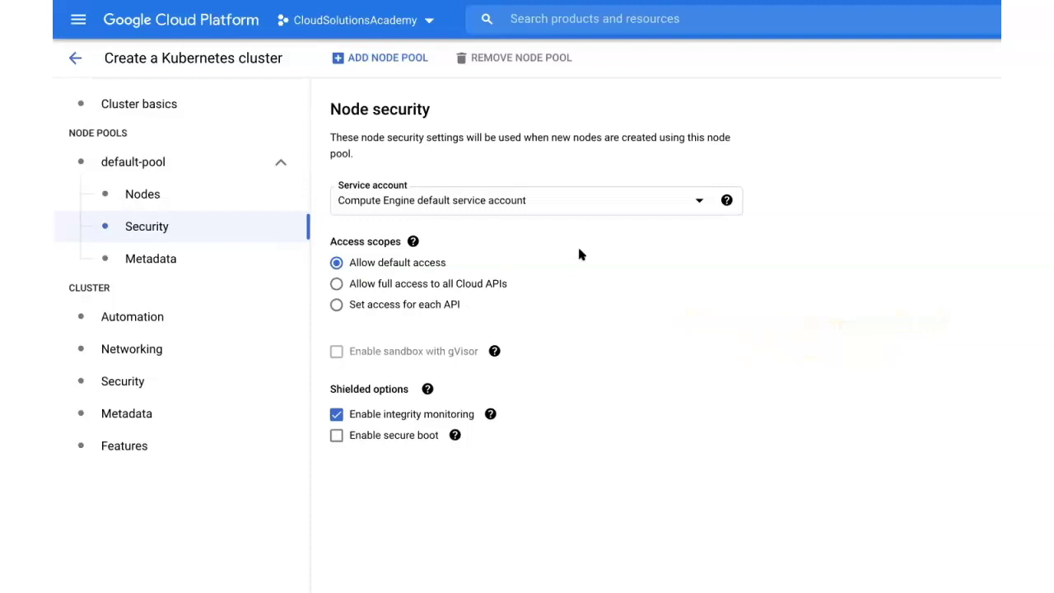
left_click(171, 258)
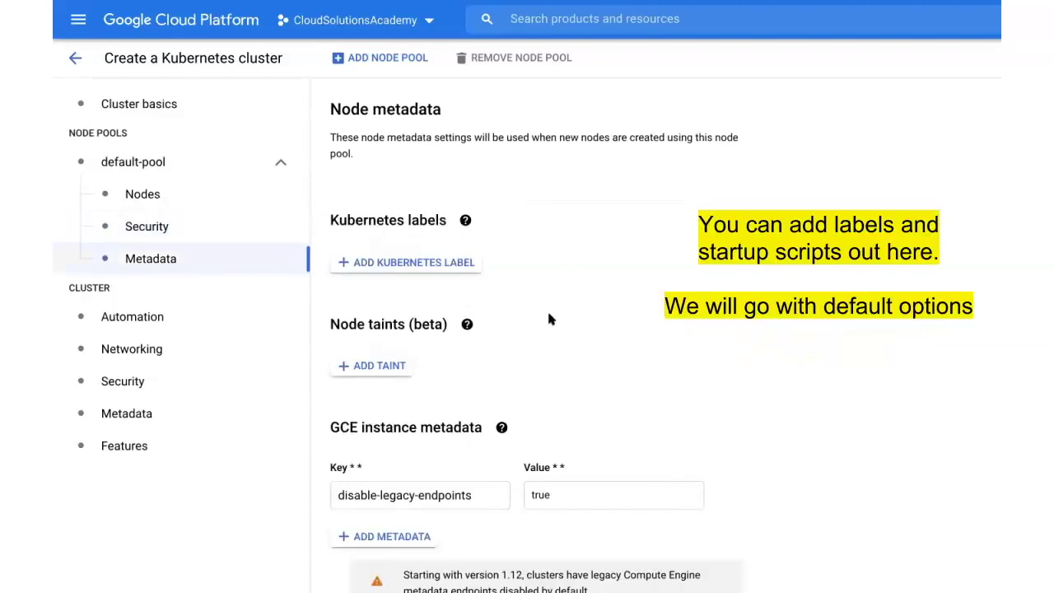
scroll(551, 319, "down", 3)
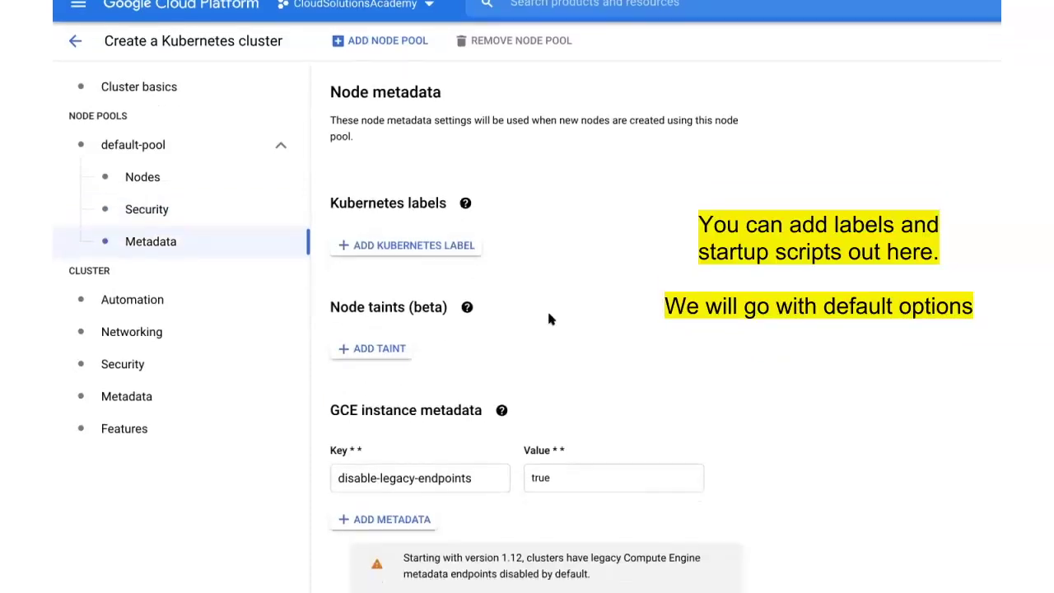
scroll(550, 319, "down", 1)
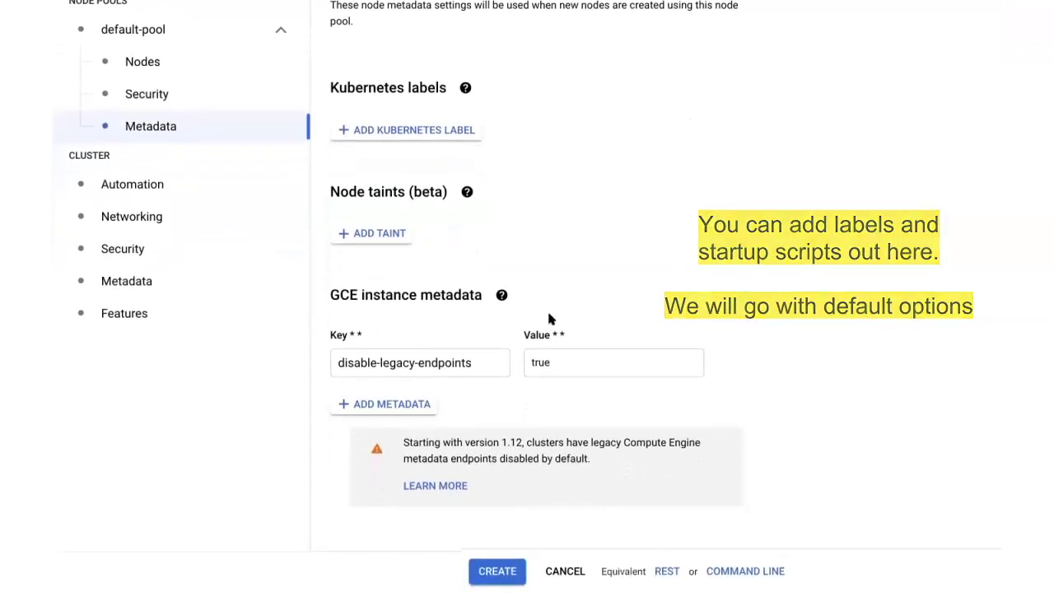
scroll(152, 325, "up", 4)
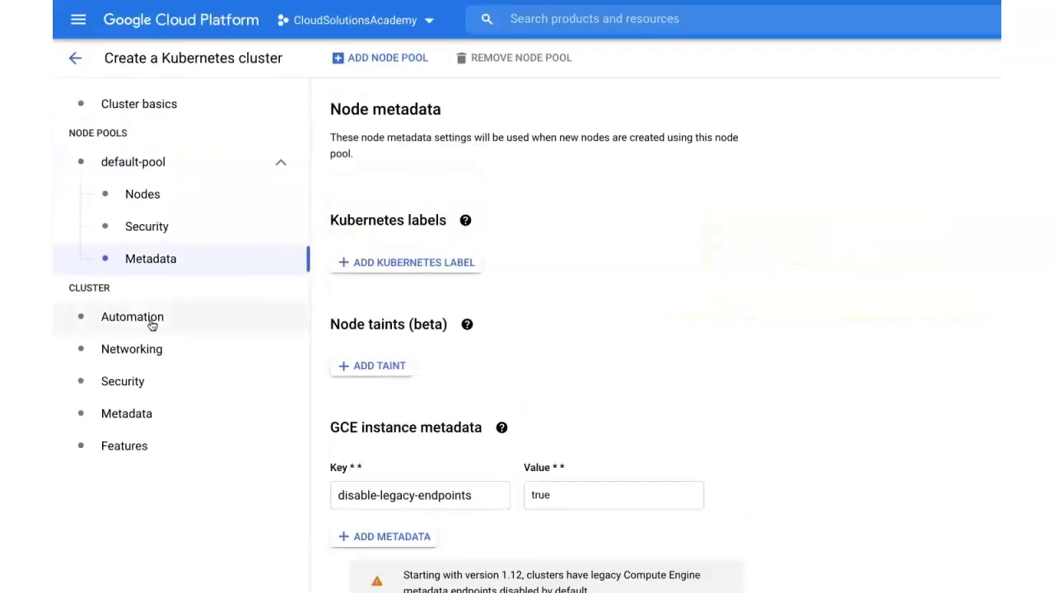
- Enable a maintenance window in the cluster's automation settings with a length of 24h
left_click(152, 325)
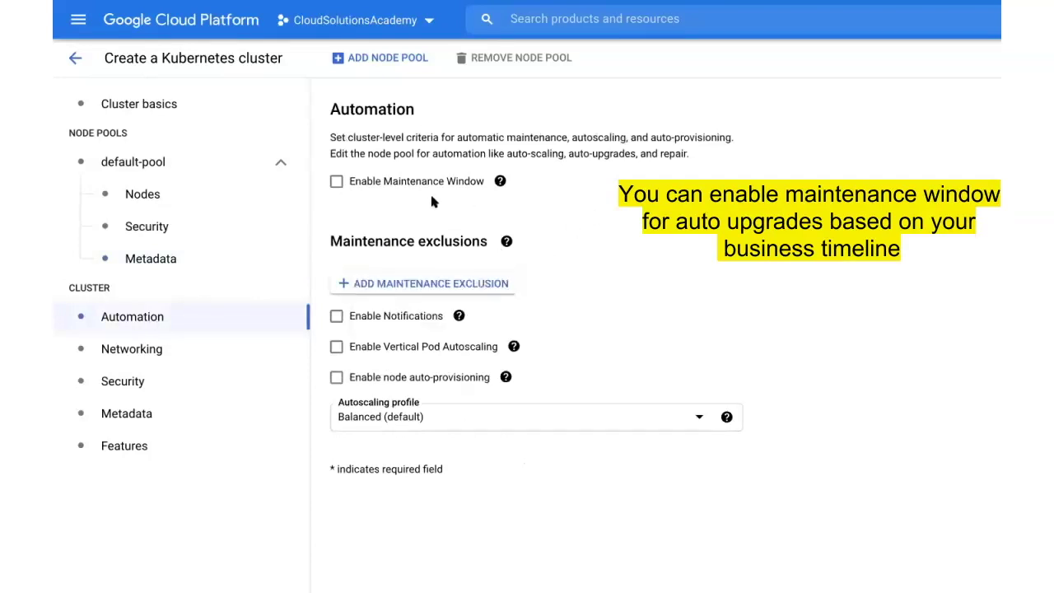
left_click(337, 182)
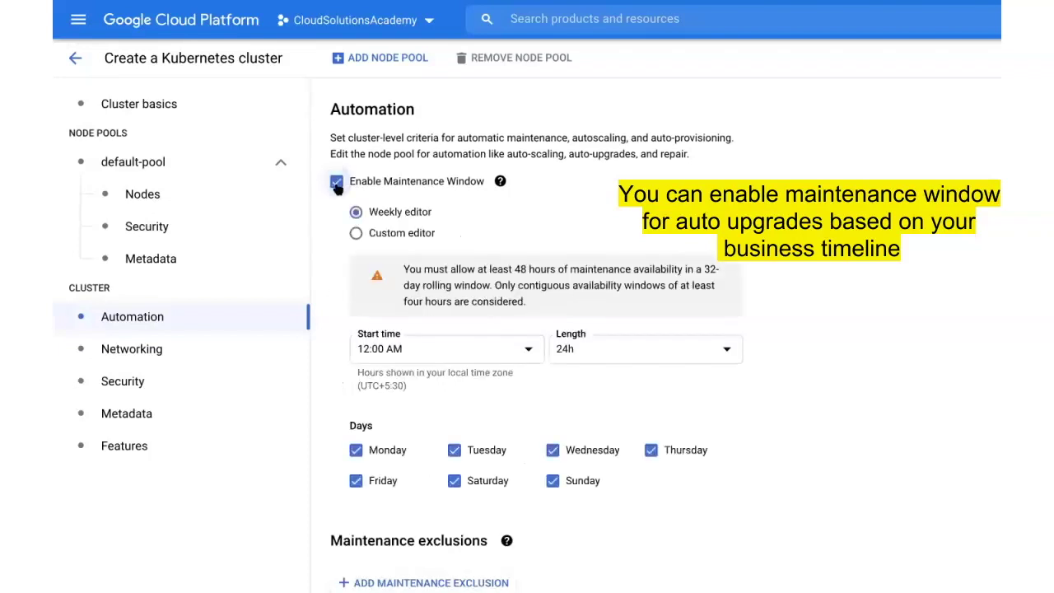
scroll(461, 247, "down", 1)
left_click(602, 316)
left_click(603, 316)
scroll(637, 421, "down", 5)
left_click(579, 486)
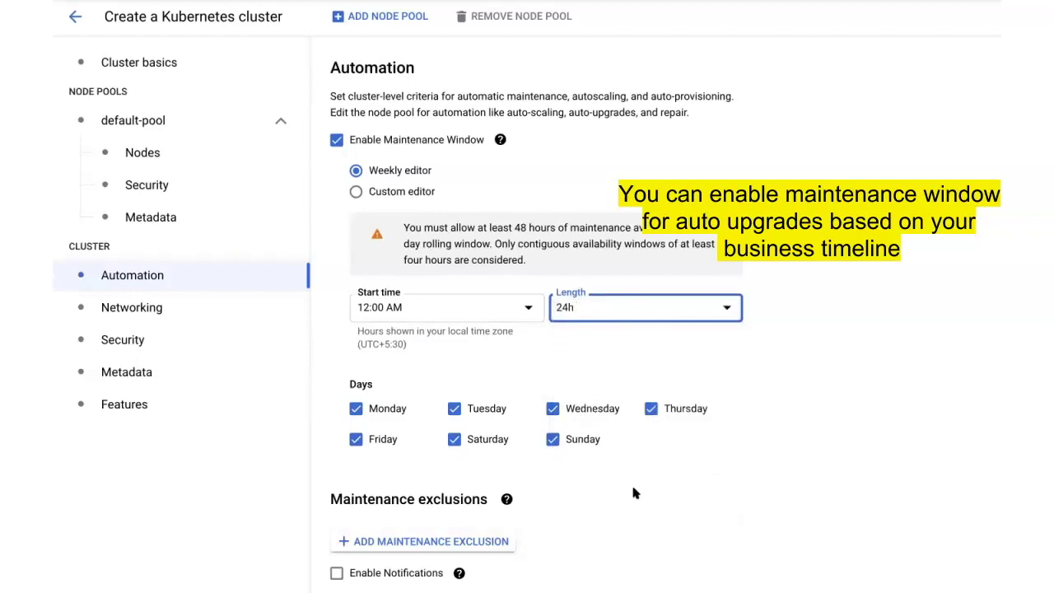
- Restrict the weekly maintenance window to Sunday by deselecting Monday through Saturday
left_click(356, 409)
left_click(359, 442)
left_click(455, 439)
left_click(454, 409)
left_click(554, 409)
left_click(652, 409)
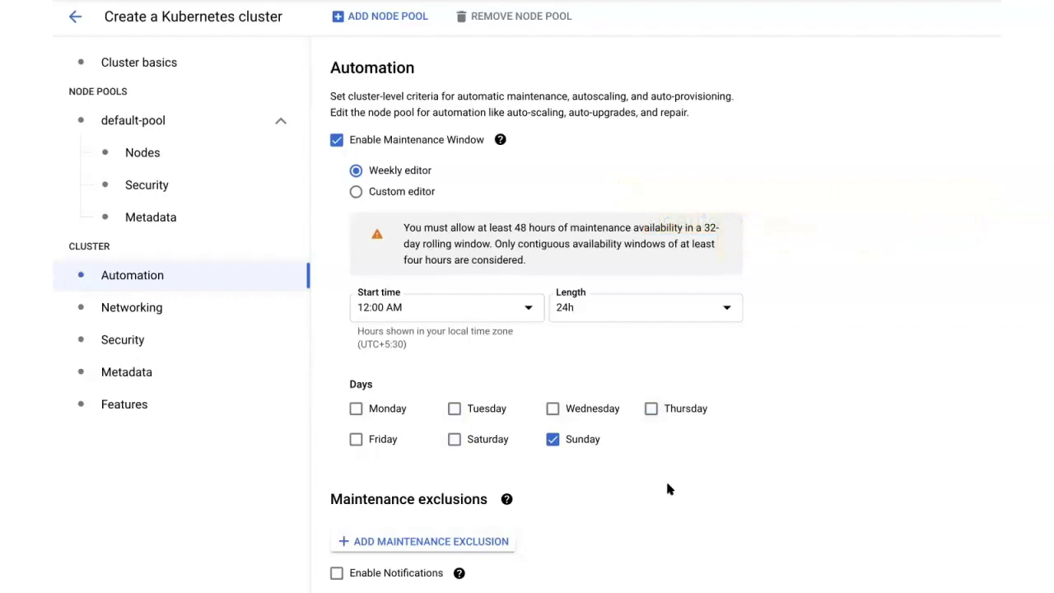
- Enable cluster notifications and create a Cloud Pub/Sub topic with the ID notify-upgrade for them
scroll(666, 489, "down", 3)
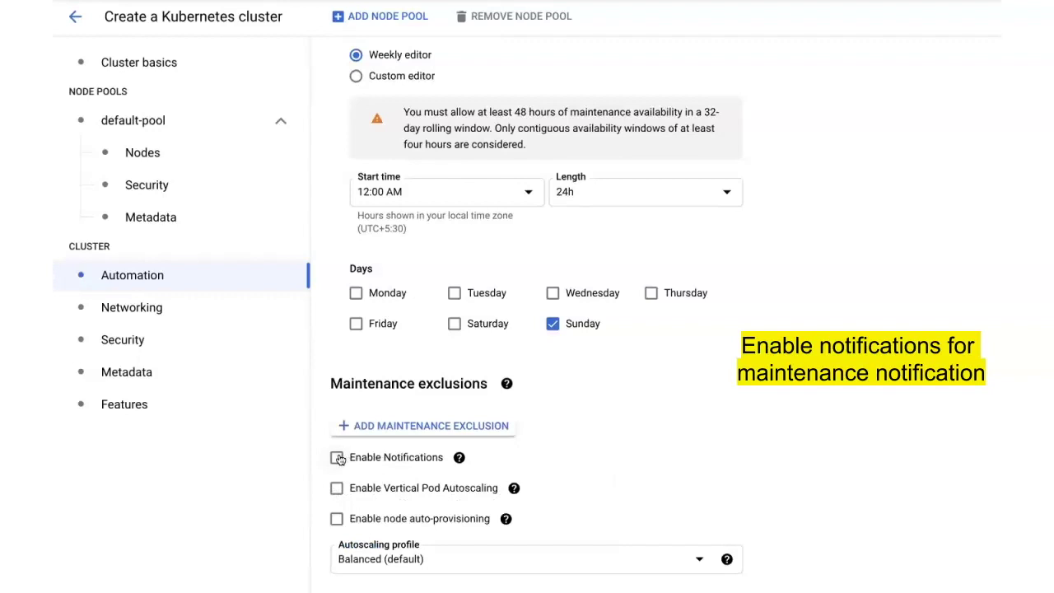
left_click(337, 458)
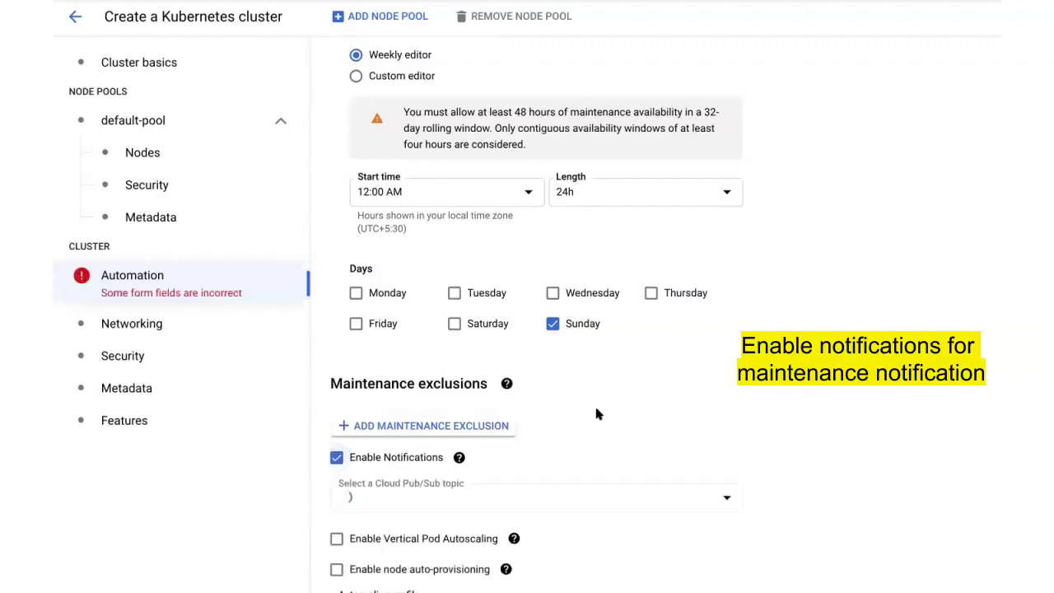
scroll(605, 416, "down", 1)
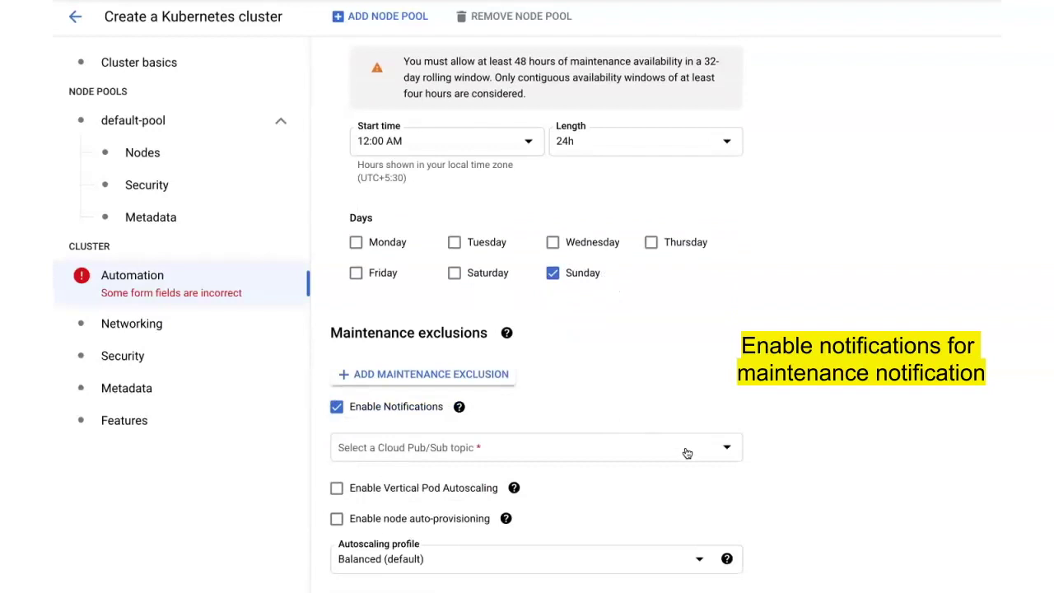
left_click(712, 448)
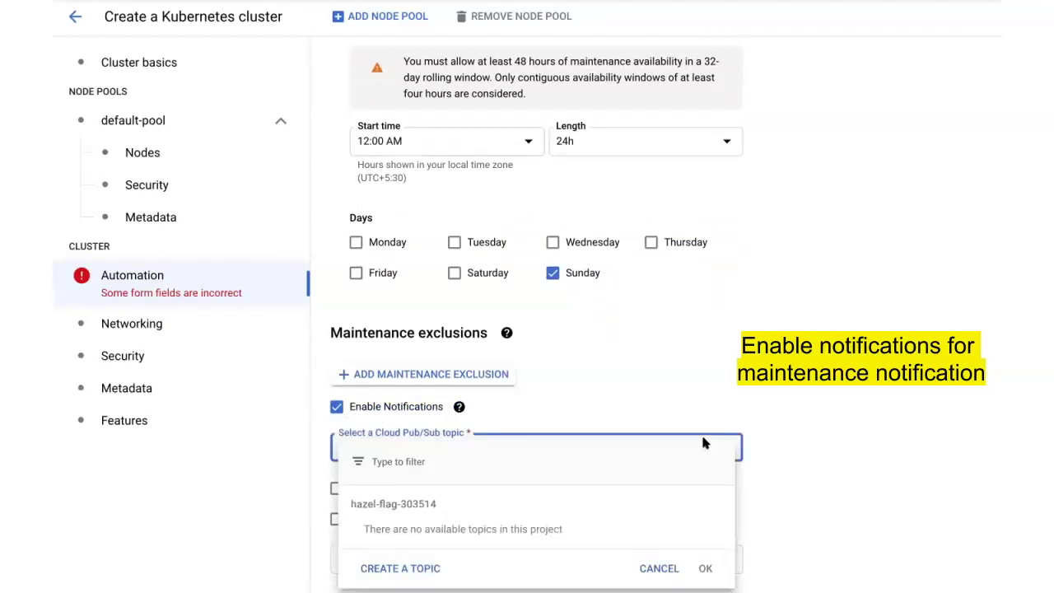
left_click(397, 568)
type("noti")
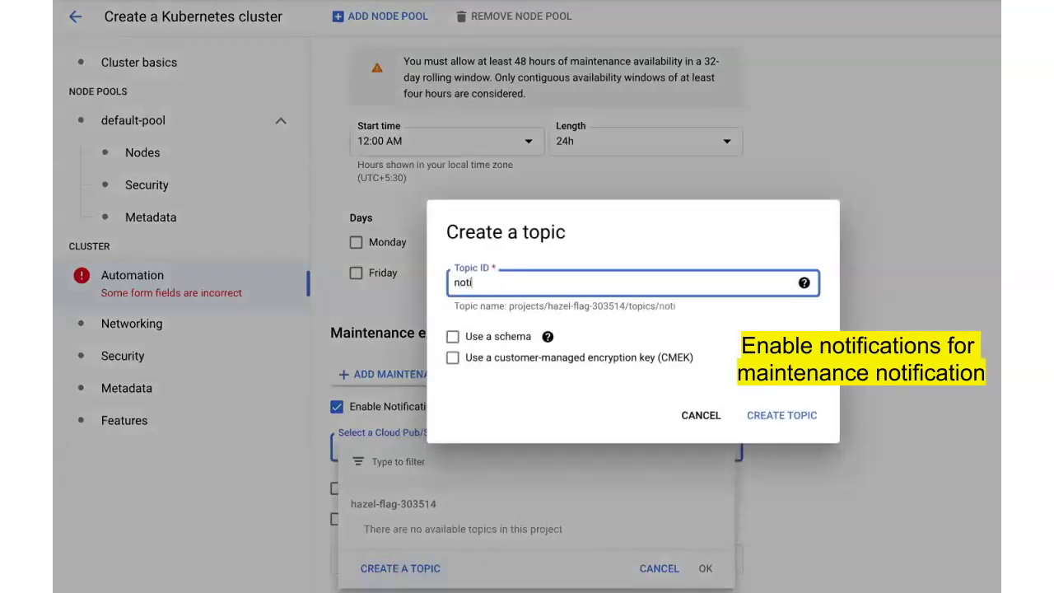
type("fy-upgrade")
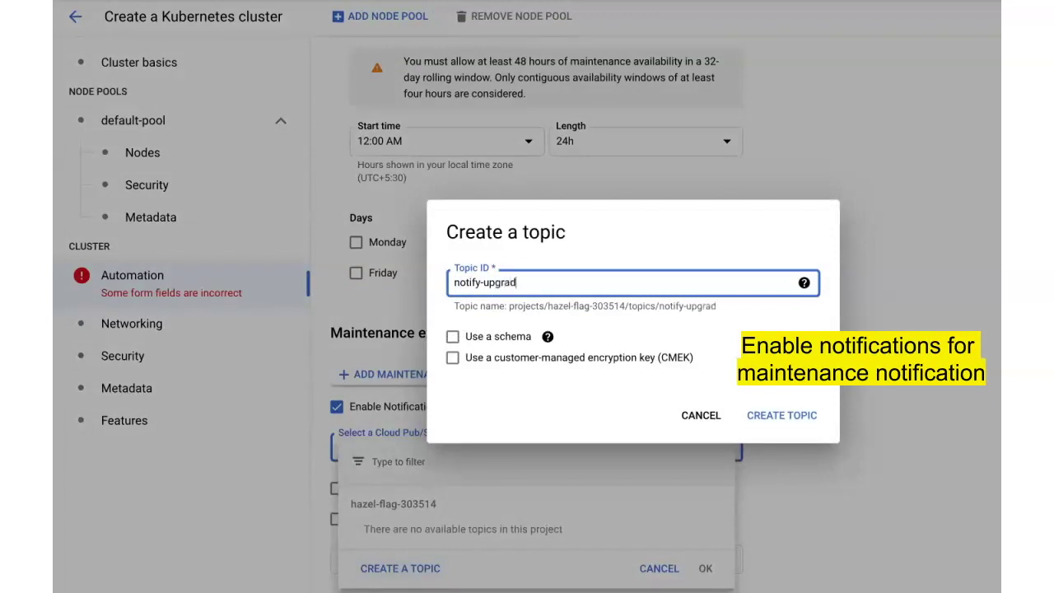
left_click(782, 415)
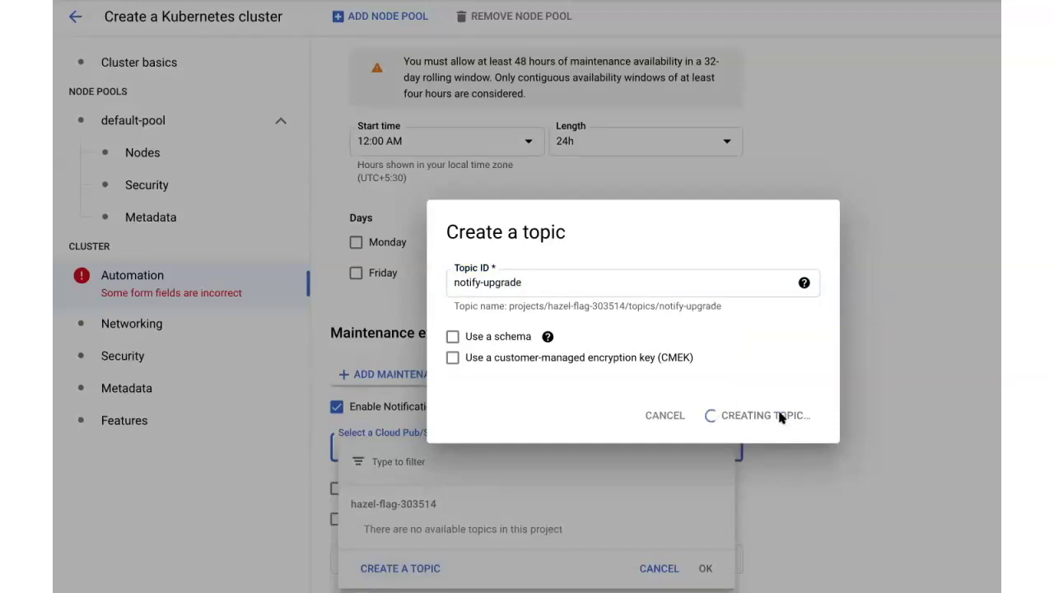
- Select backend-vpc as the network in the cluster's networking settings
scroll(780, 419, "down", 2)
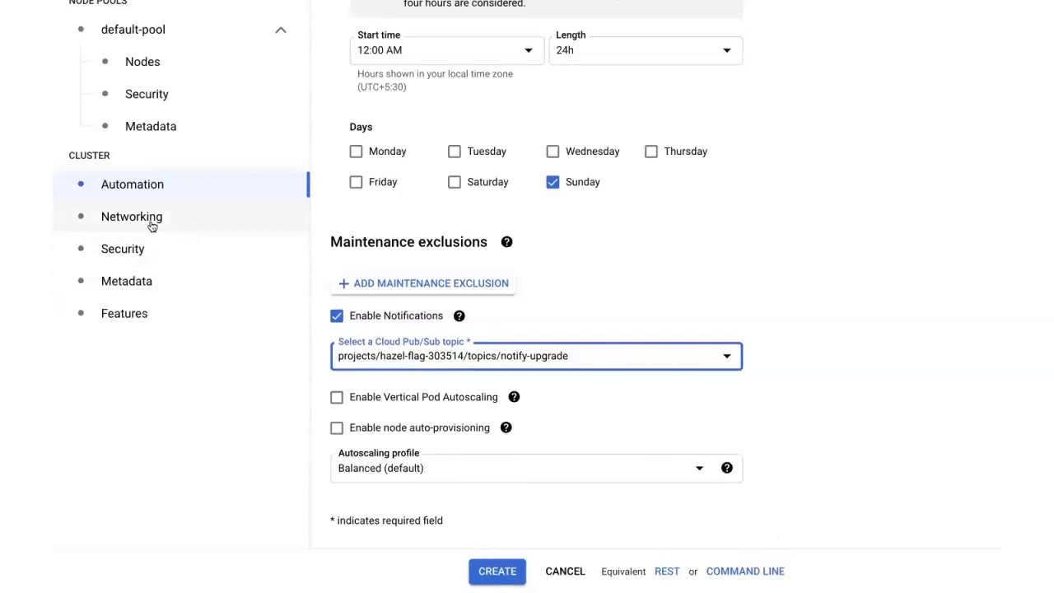
left_click(152, 225)
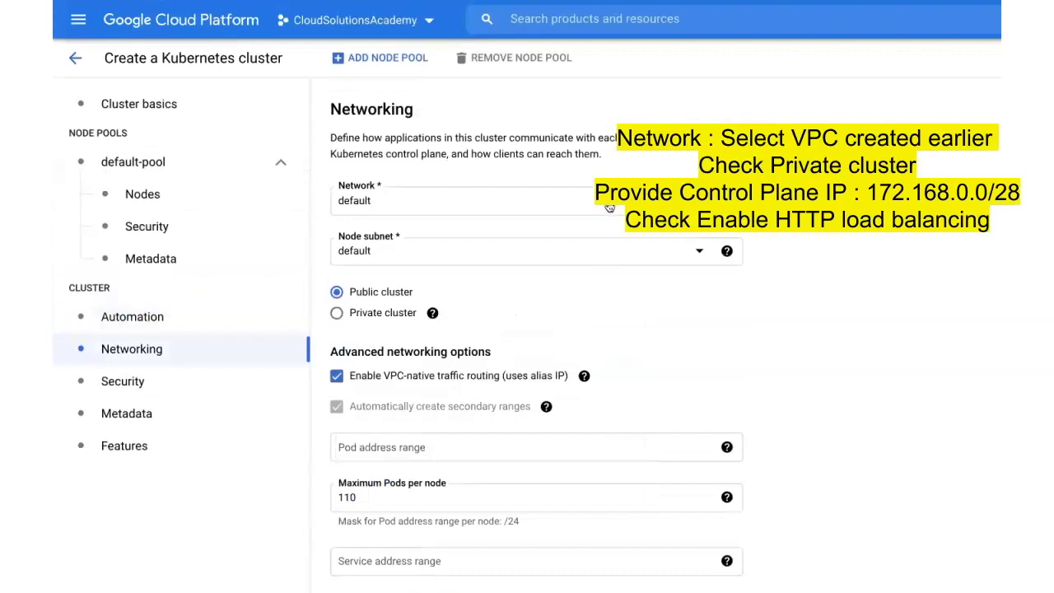
left_click(609, 208)
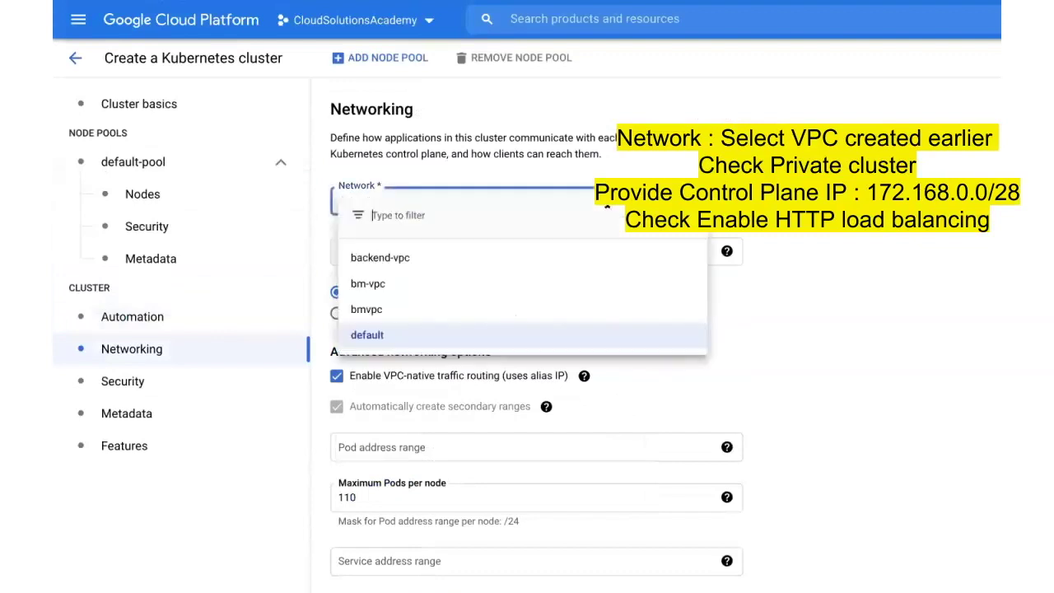
left_click(406, 260)
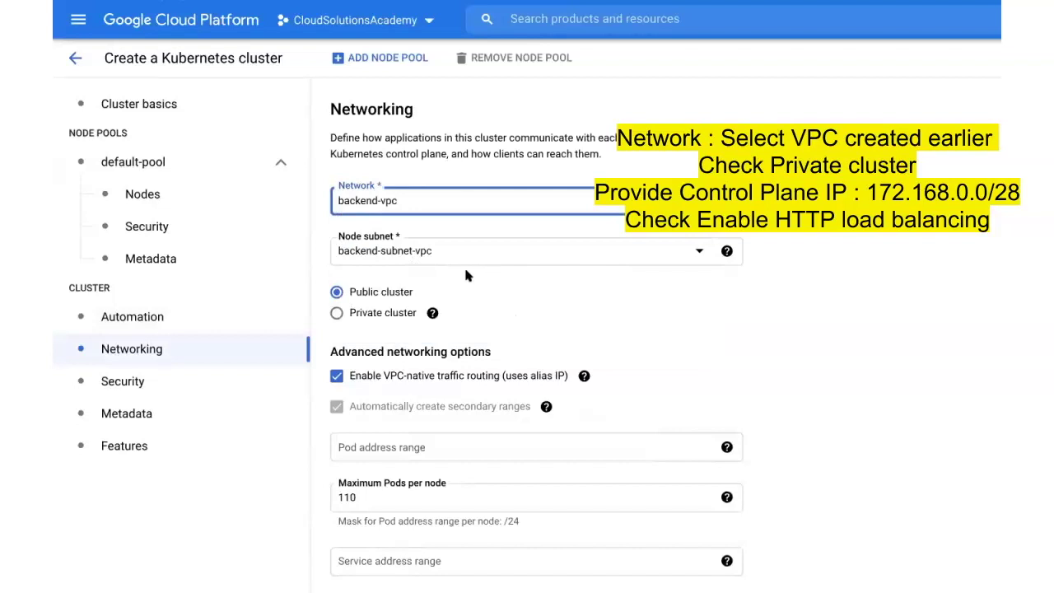
- Make the cluster private with control plane IP range 172.168.0.0/28 and confirm the use of a range outside the RFC 1918 address space
left_click(336, 313)
left_click(337, 299)
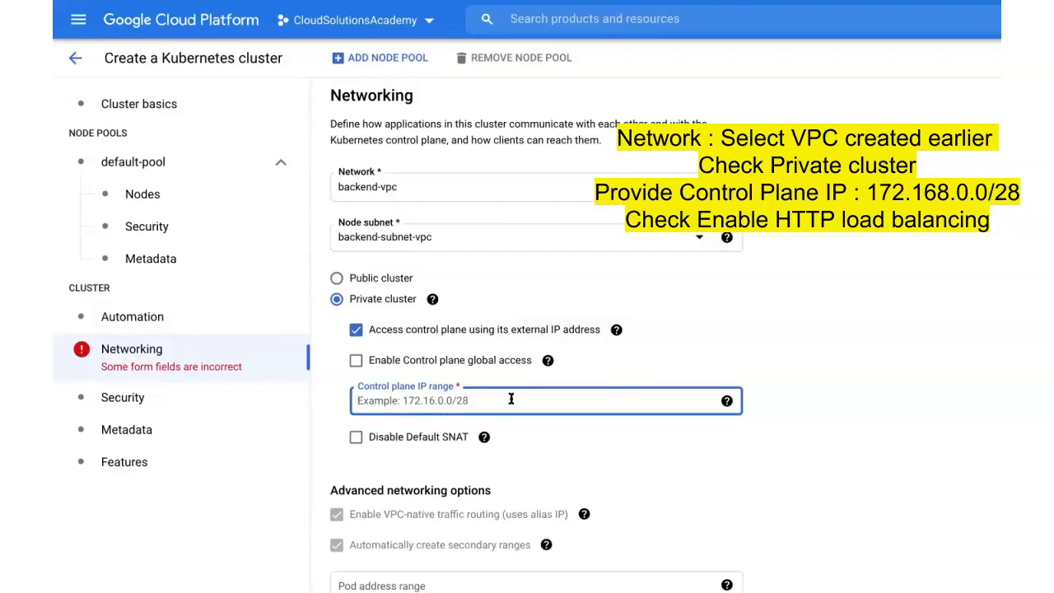
type("172.1")
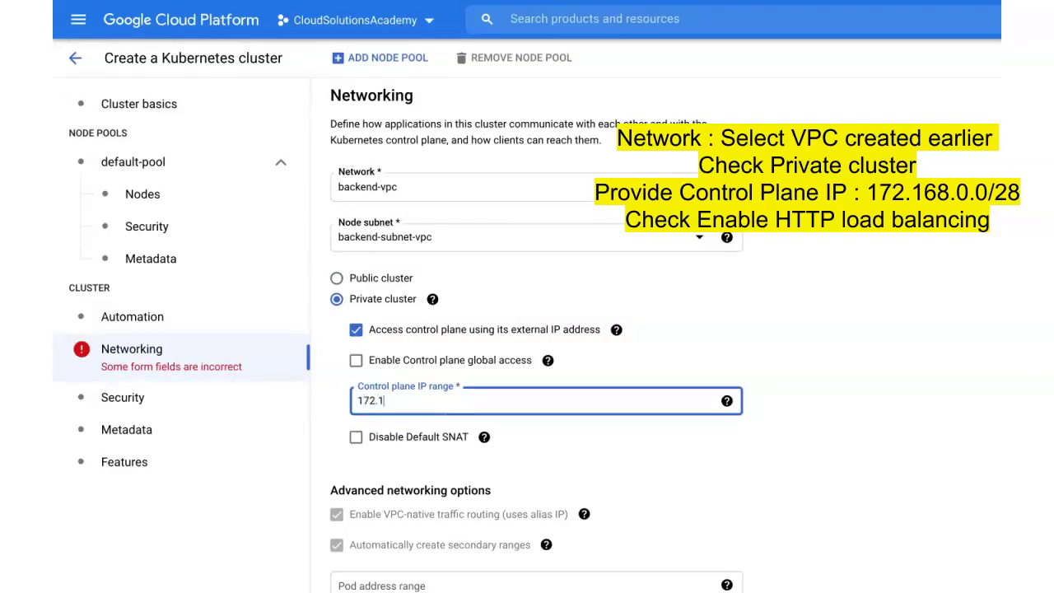
type("68.0.0/28")
scroll(610, 487, "down", 1)
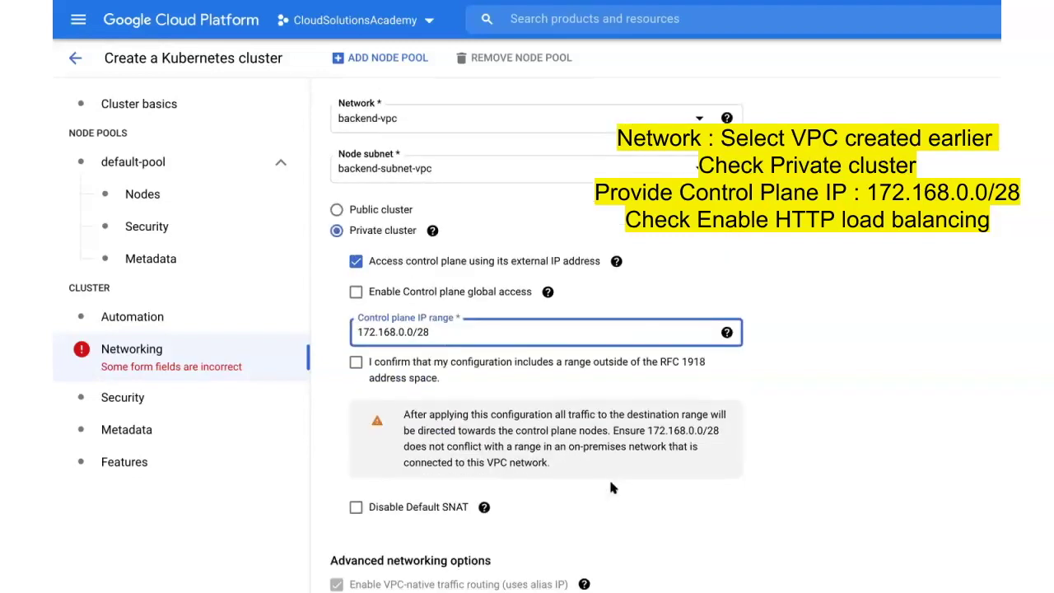
scroll(610, 487, "down", 1)
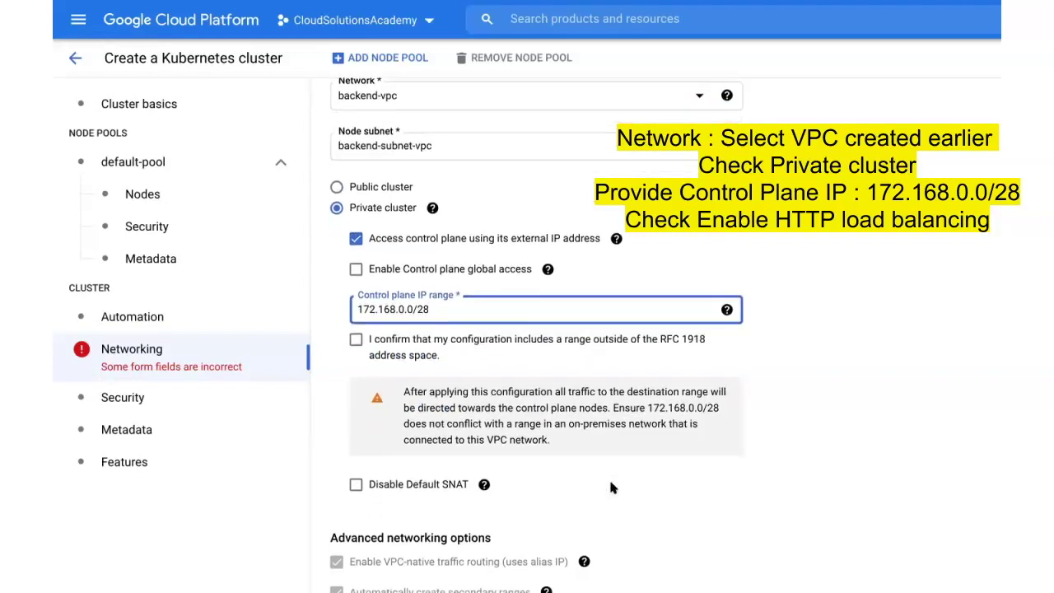
left_click(356, 340)
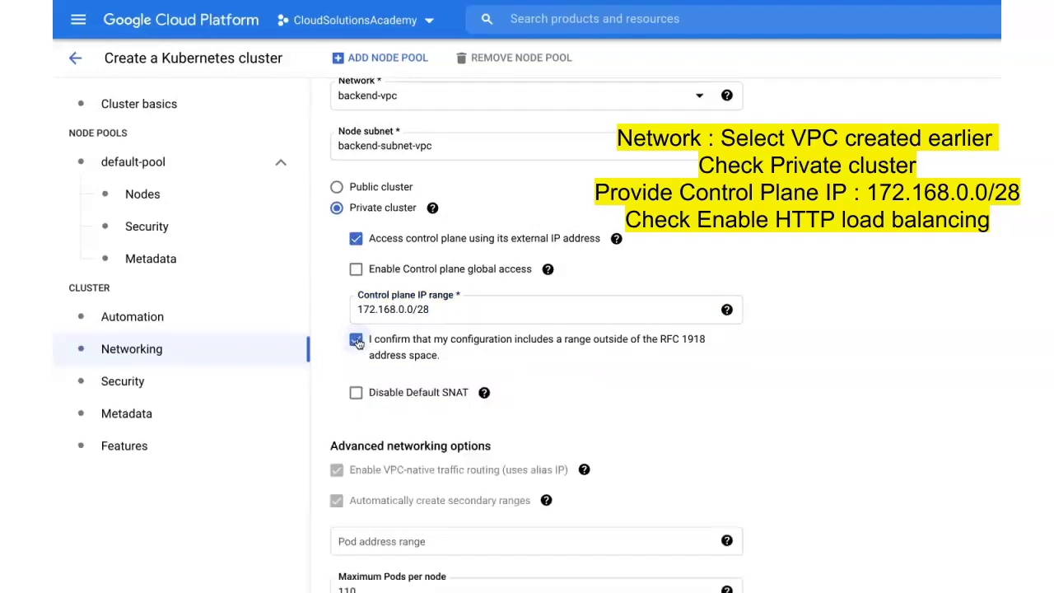
- Examine the advanced networking options, including HTTP load balancing and Kubernetes Network Policy, and the cluster's security settings
scroll(416, 385, "down", 2)
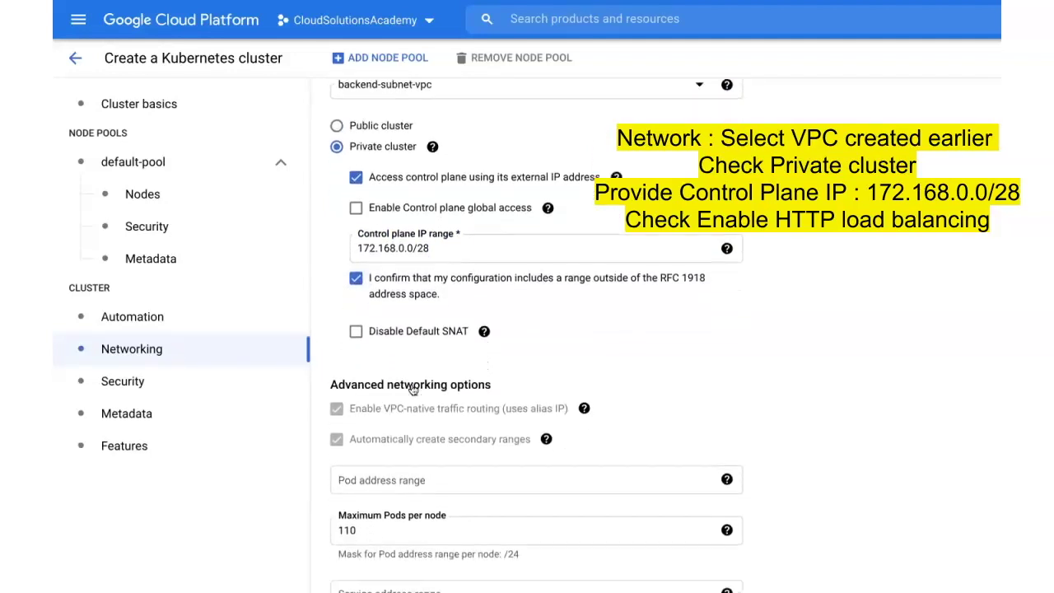
scroll(632, 288, "down", 2)
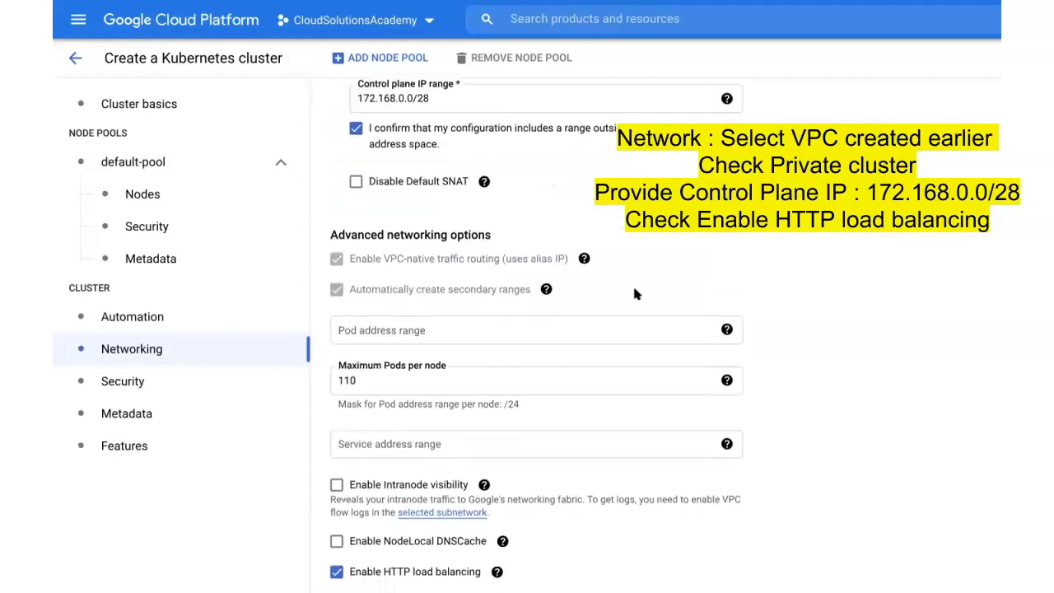
scroll(634, 294, "down", 2)
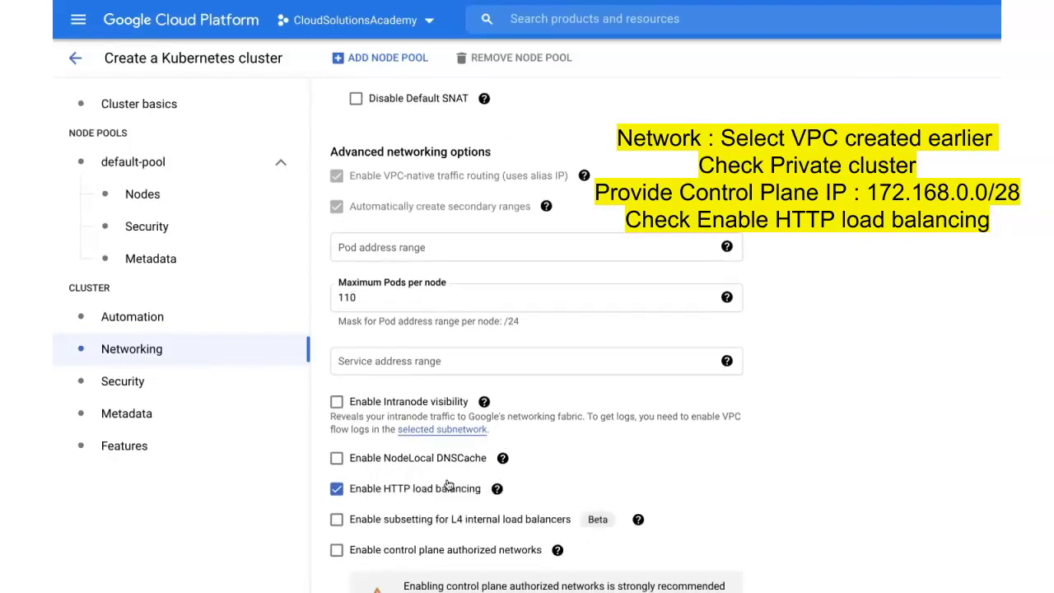
scroll(448, 486, "down", 2)
mouse_move(523, 507)
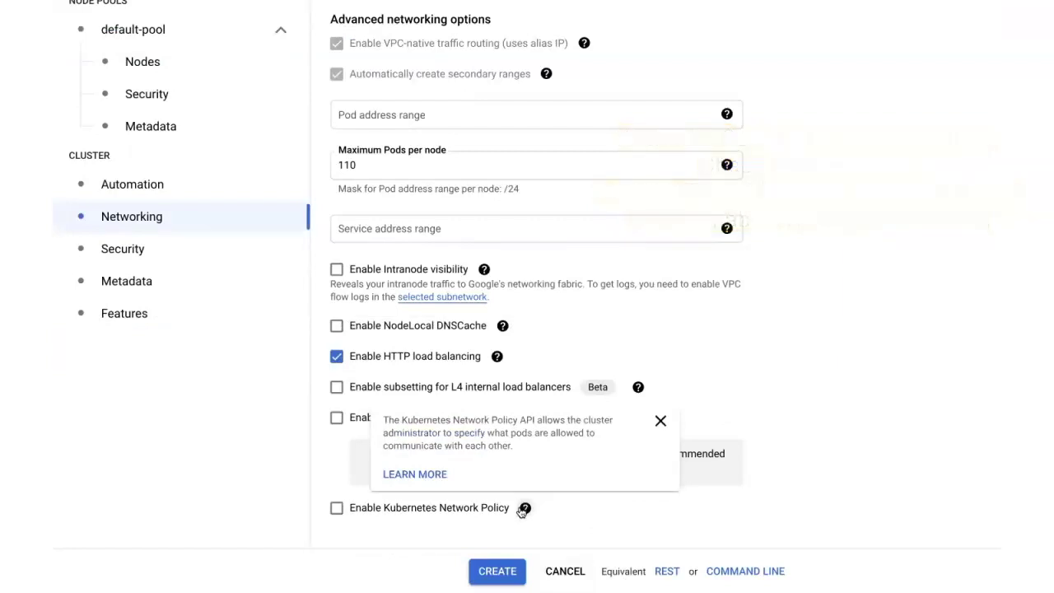
left_click(120, 249)
scroll(542, 325, "up", 2)
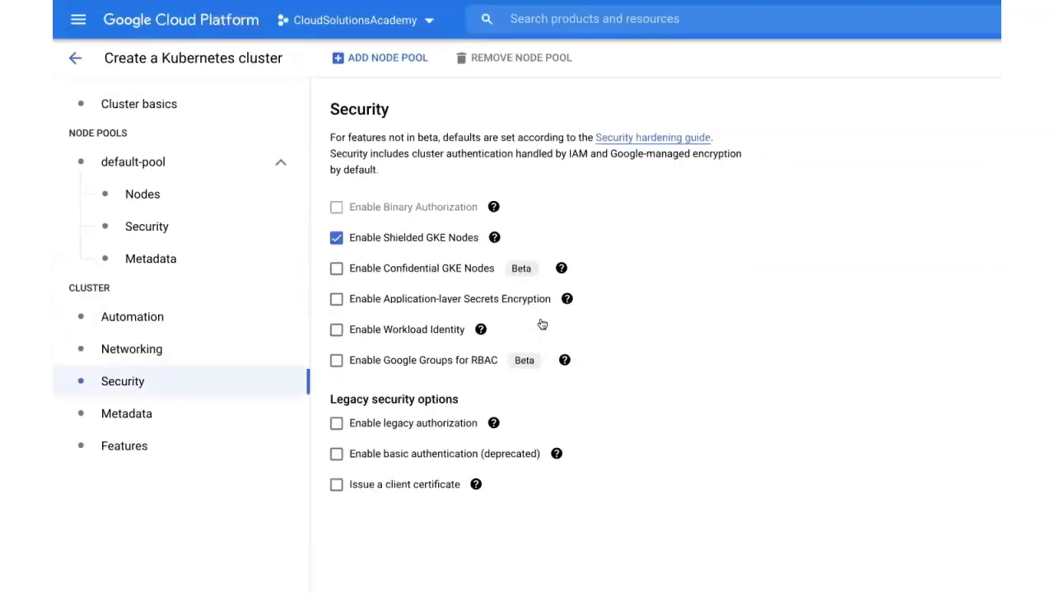
mouse_move(494, 238)
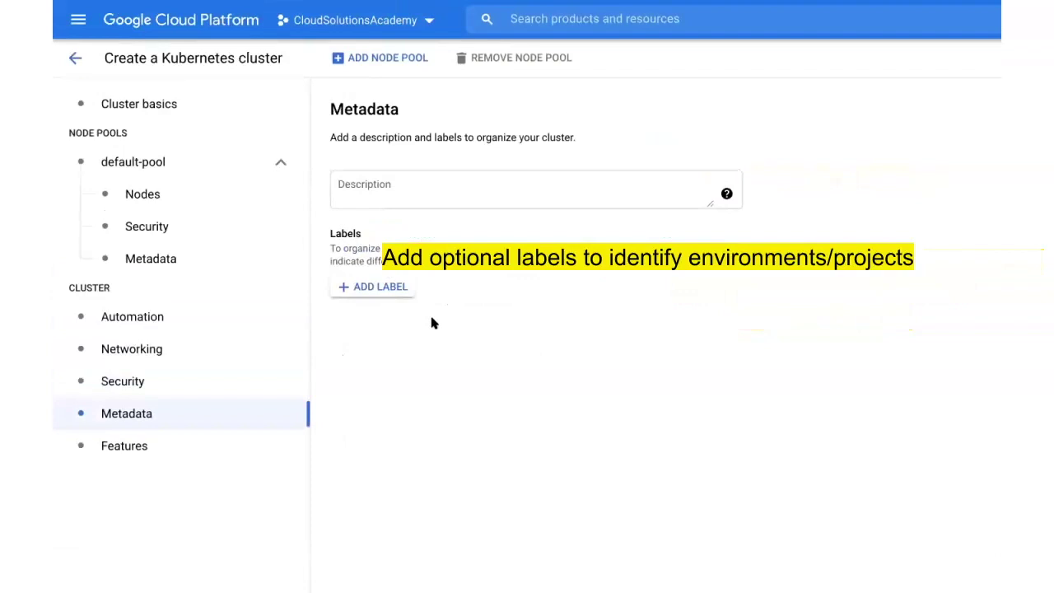
- Choose System and workload logging and monitoring in the cluster's features and try to create the cluster
left_click(141, 444)
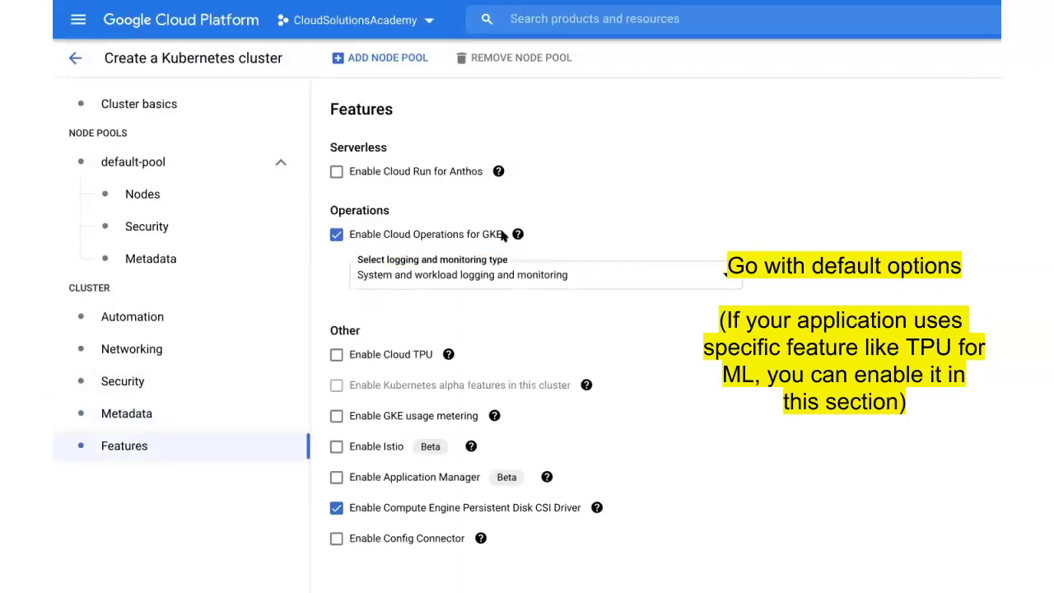
mouse_move(516, 234)
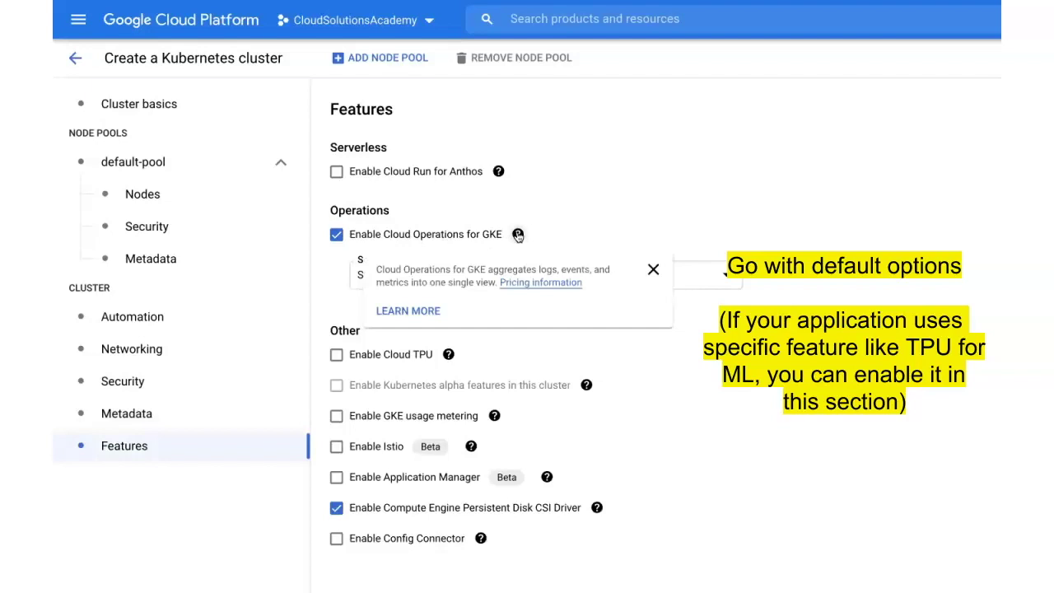
left_click(521, 284)
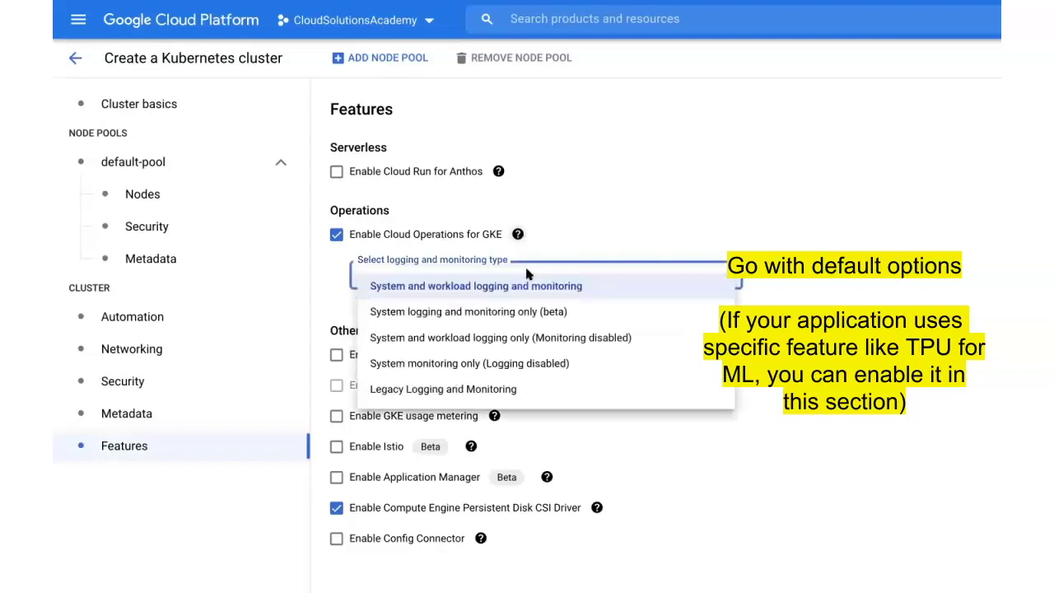
left_click(521, 287)
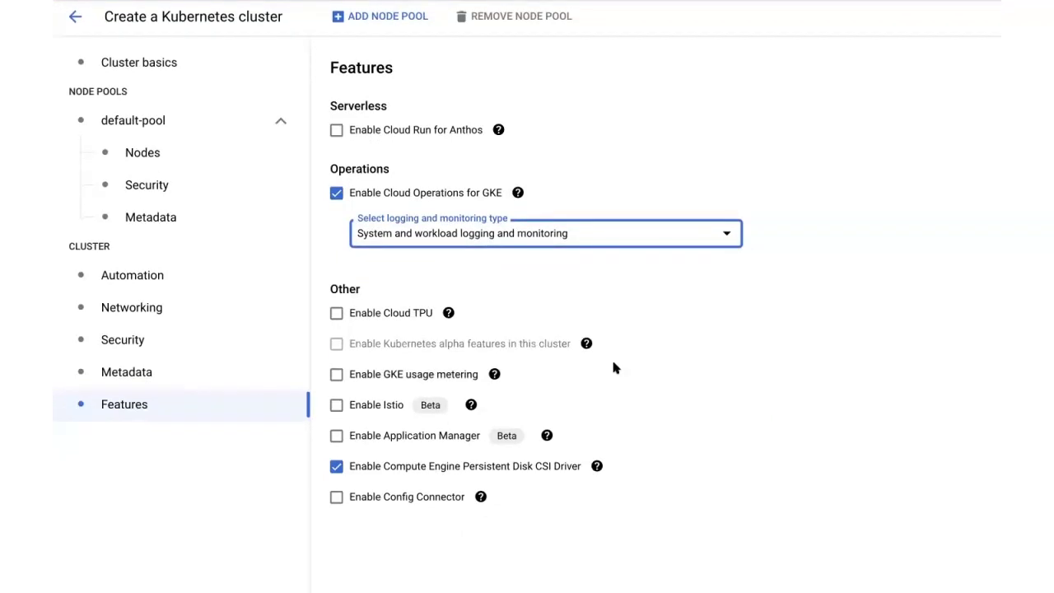
scroll(486, 497, "down", 2)
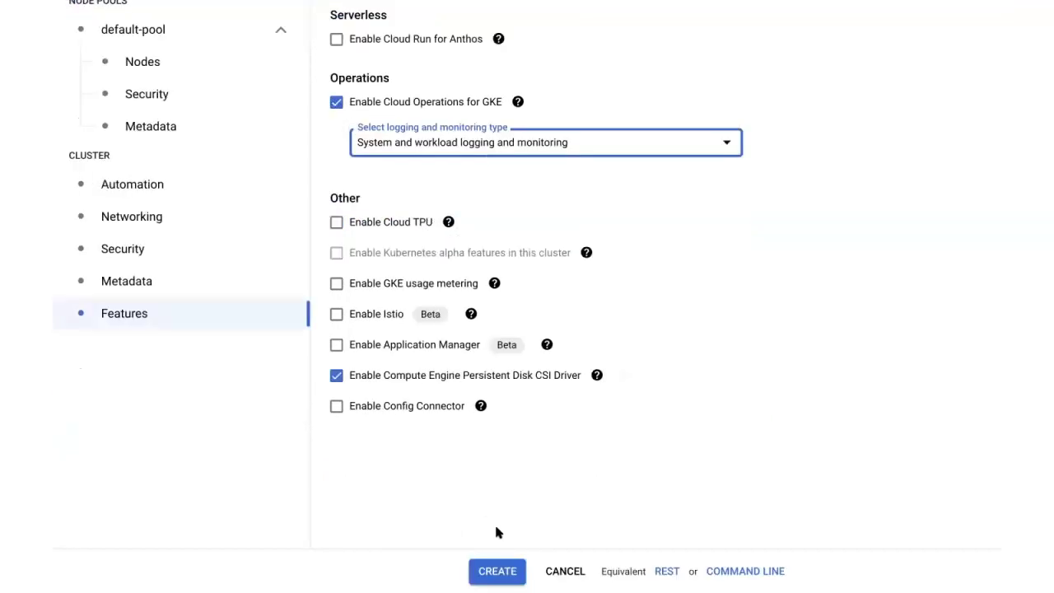
left_click(495, 572)
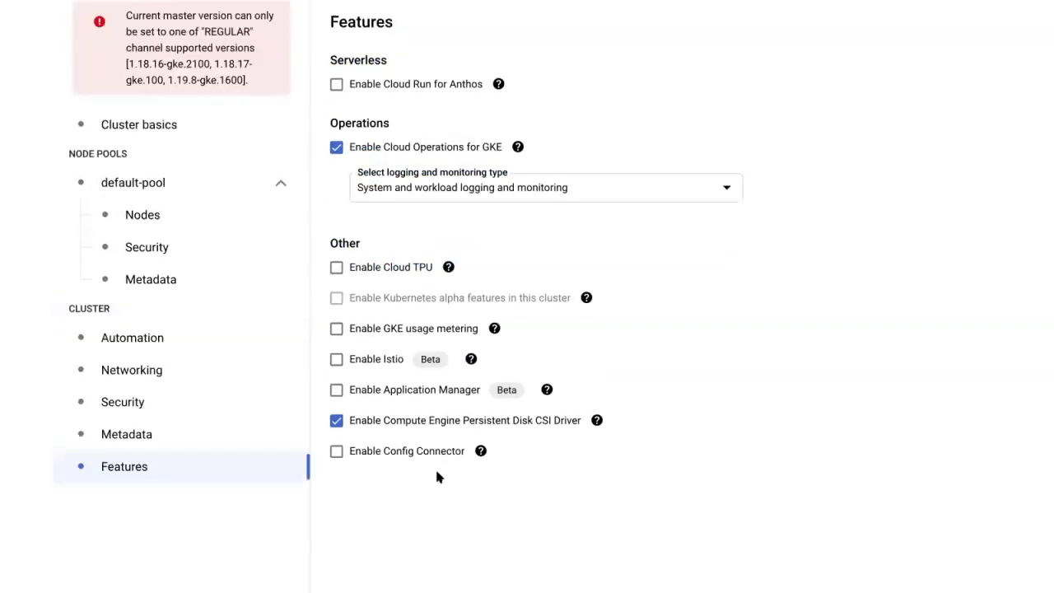
- Set the control plane version to 1.18.16-gke.2100 in the cluster basics and submit the cluster for creation
scroll(277, 418, "up", 10)
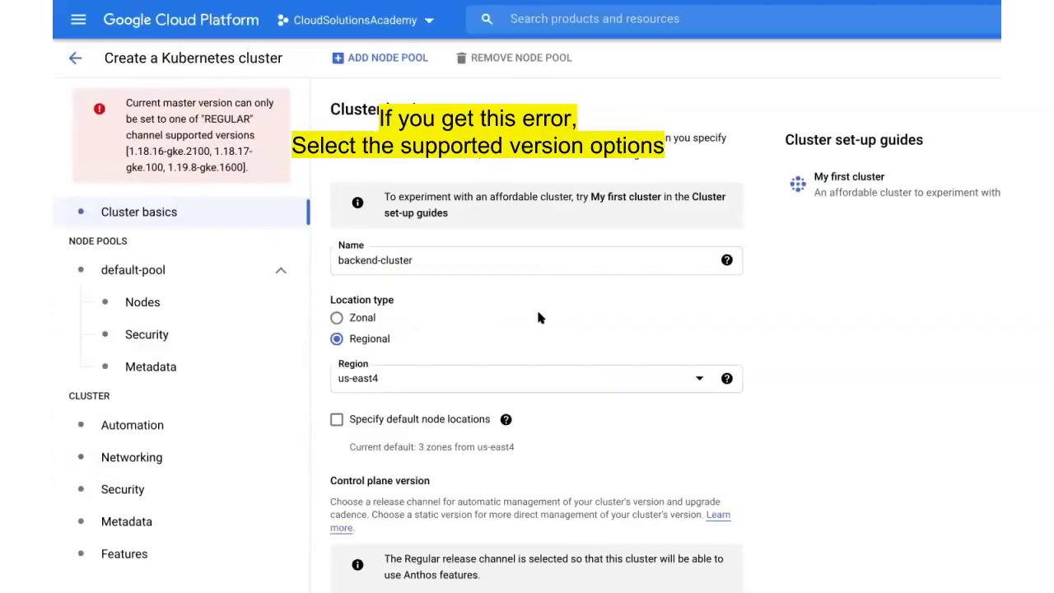
scroll(537, 317, "down", 2)
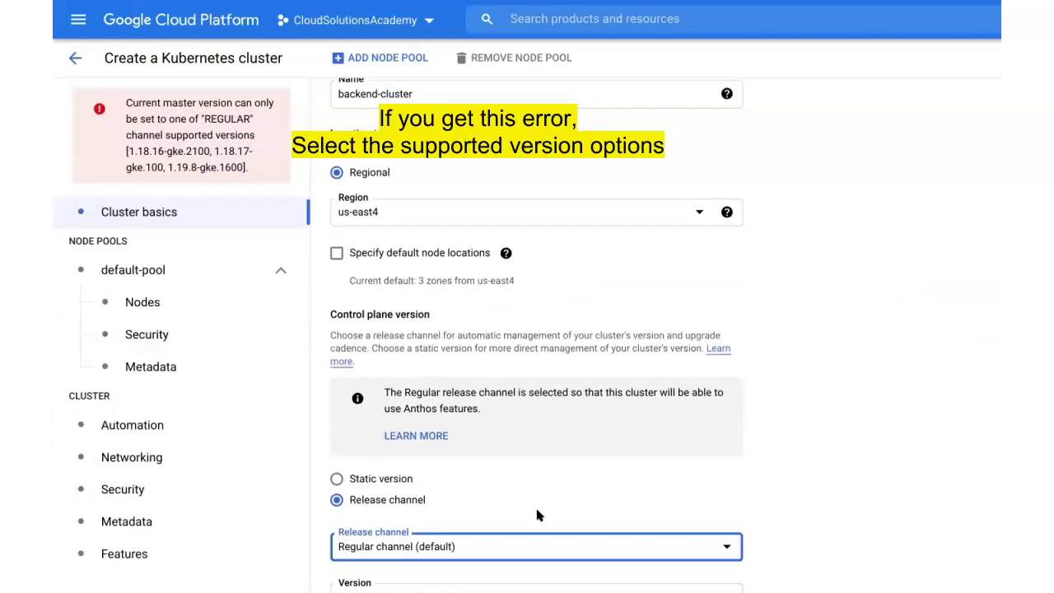
scroll(581, 393, "down", 2)
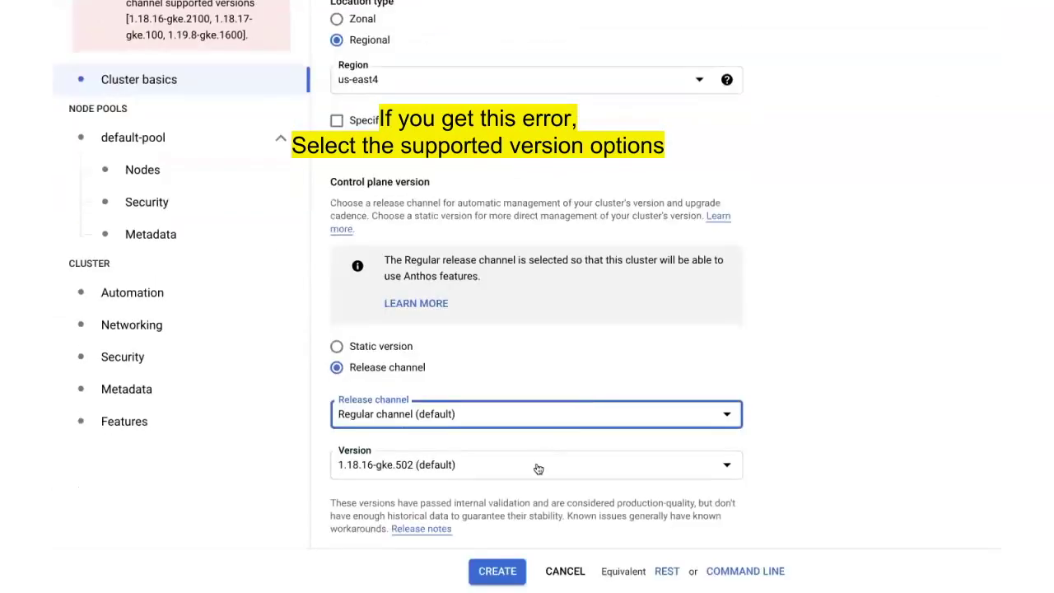
left_click(538, 468)
left_click(485, 499)
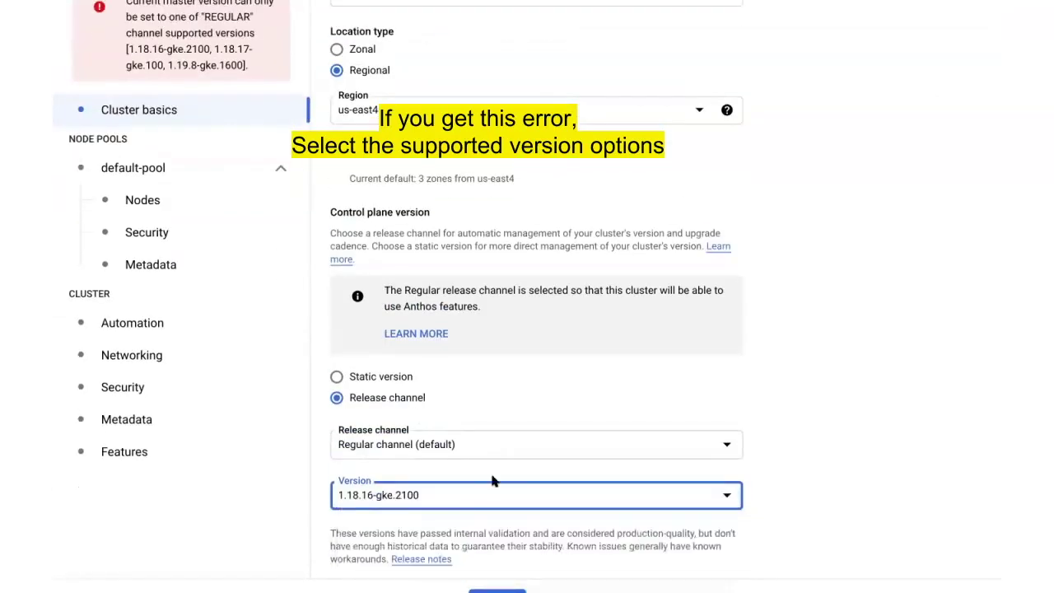
left_click(486, 571)
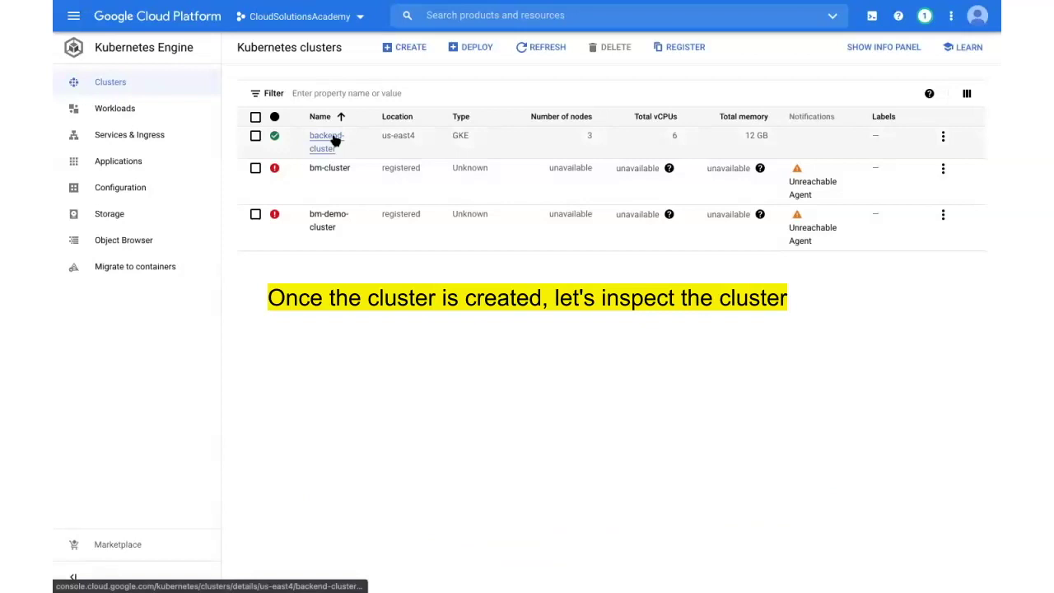
- Open backend-cluster and examine its basics, automation and networking configuration
left_click(335, 141)
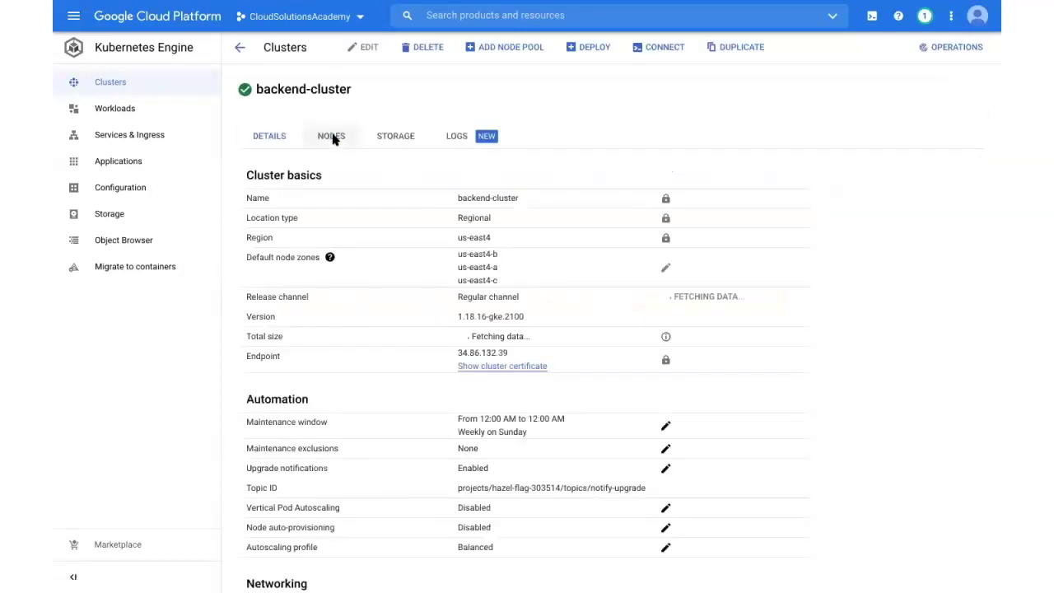
scroll(366, 342, "down", 1)
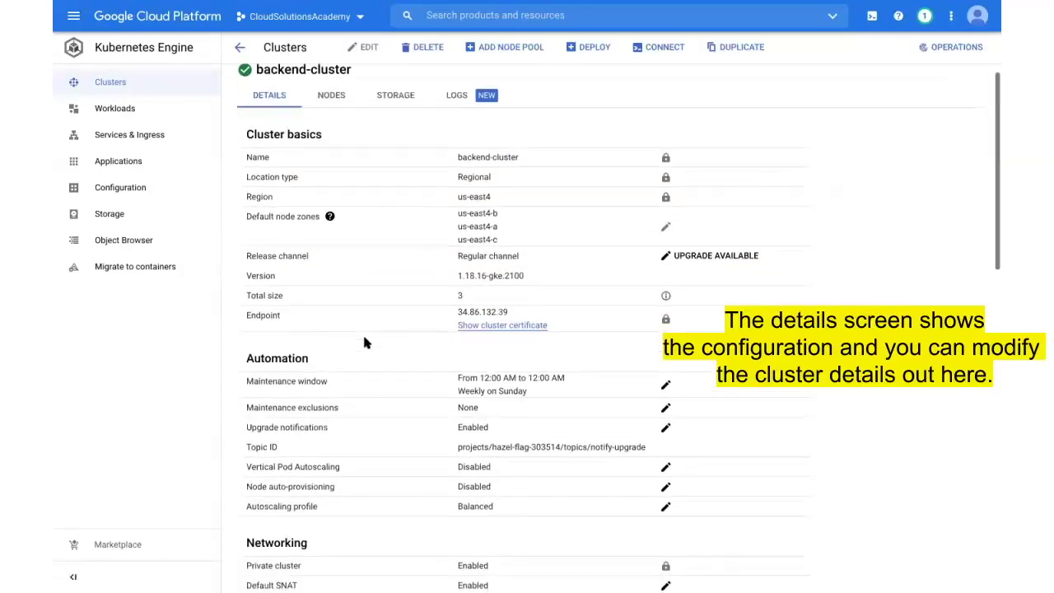
scroll(365, 342, "down", 5)
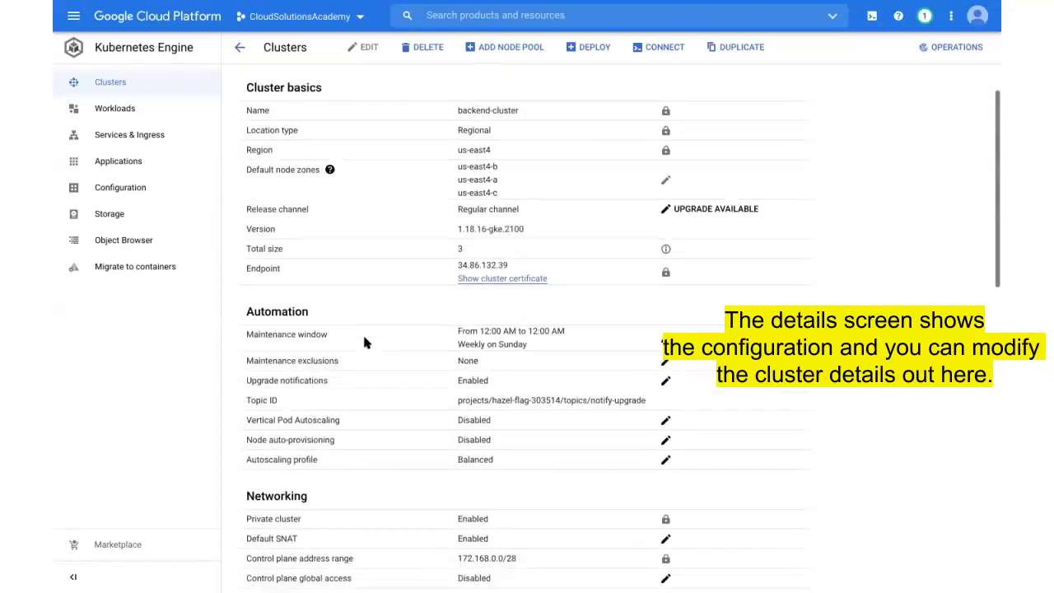
scroll(366, 343, "down", 8)
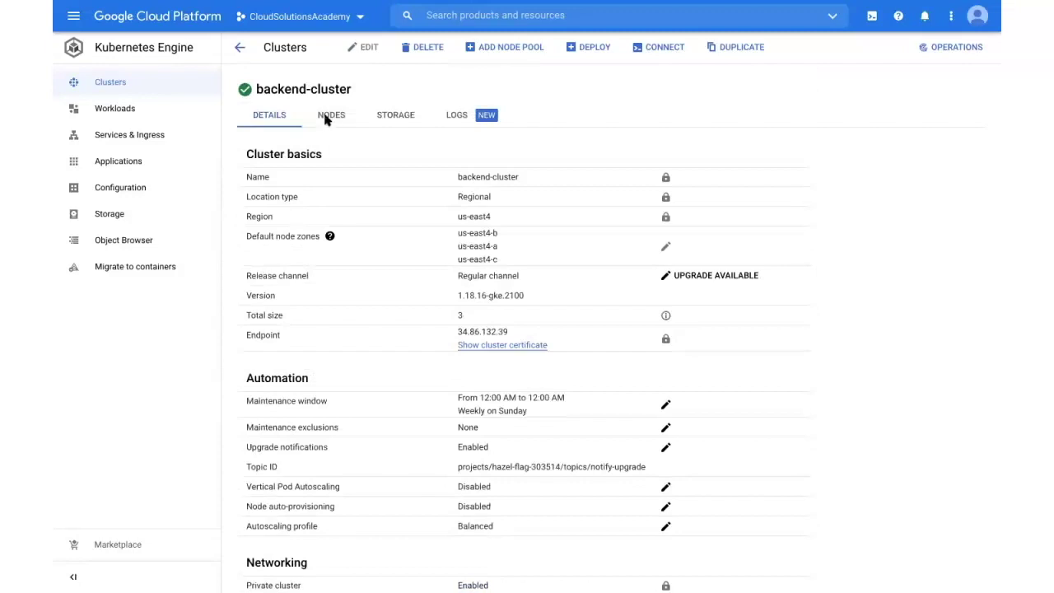
- Examine the node pool and nodes of backend-cluster, and its cluster logs
left_click(326, 117)
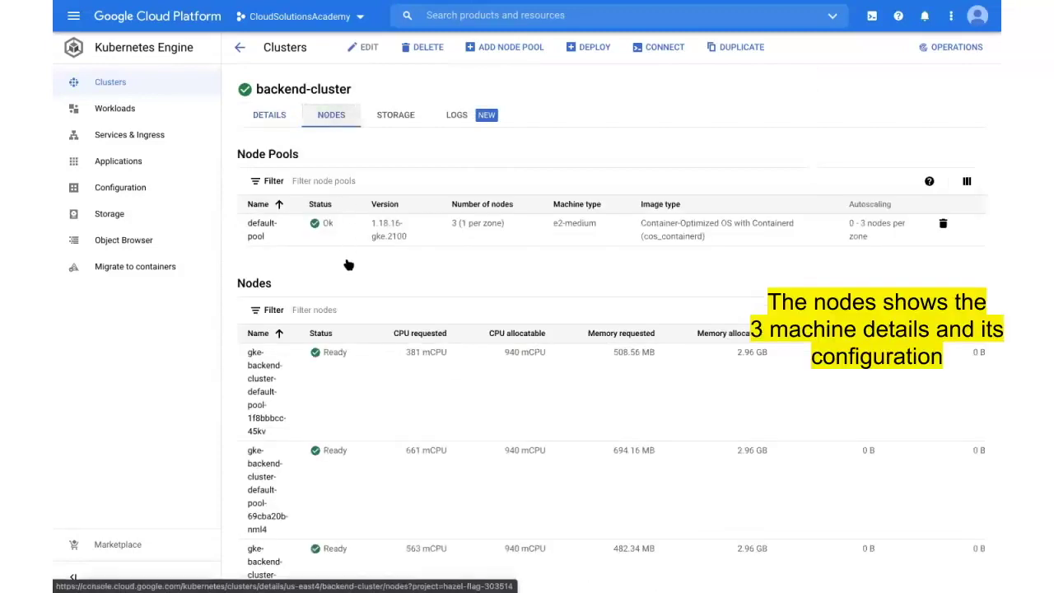
scroll(348, 264, "down", 1)
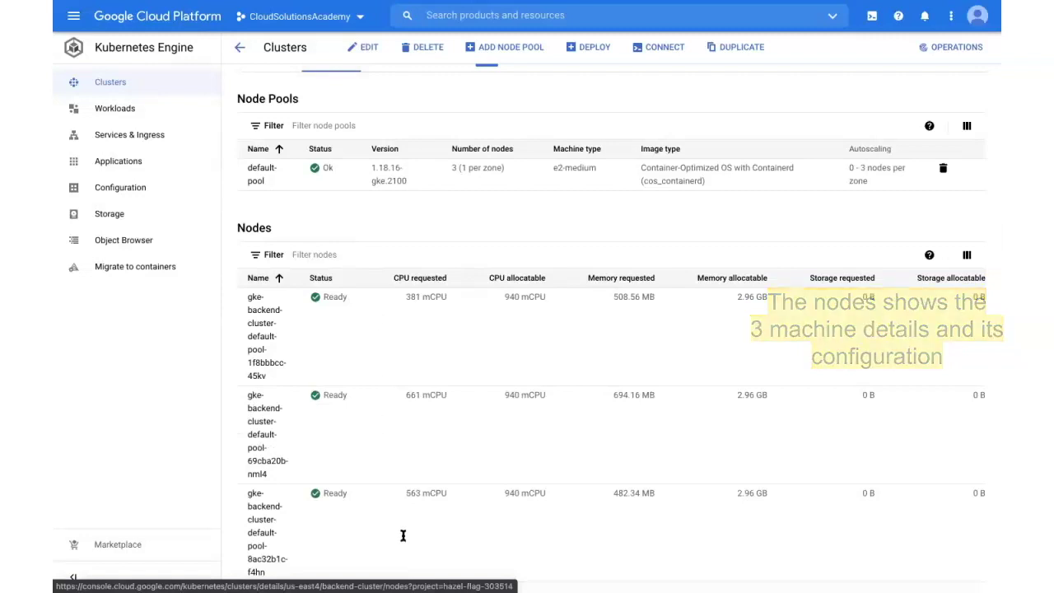
scroll(403, 535, "up", 1)
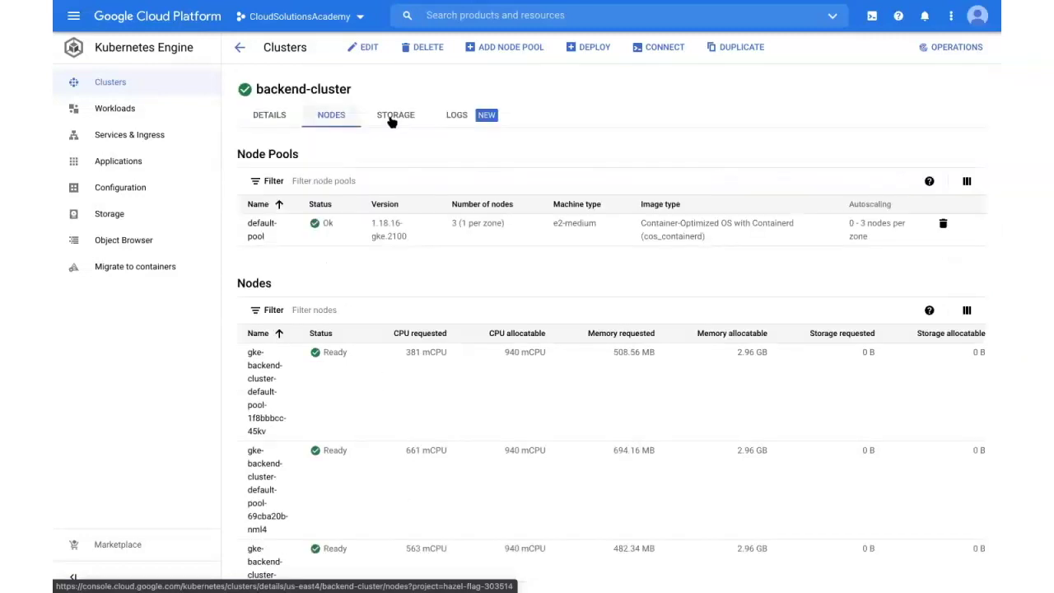
left_click(452, 122)
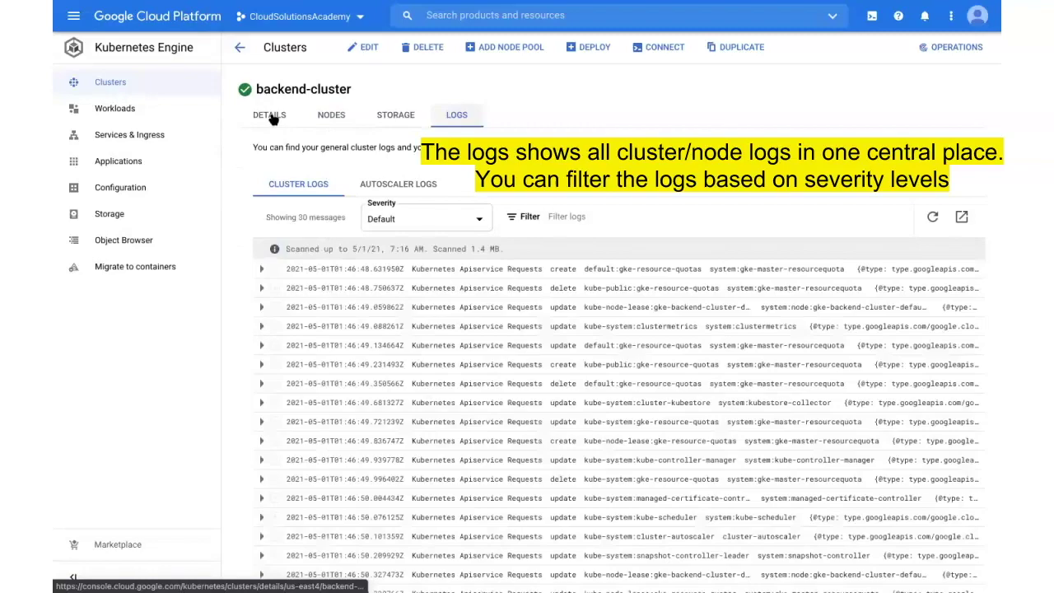
scroll(466, 426, "down", 2)
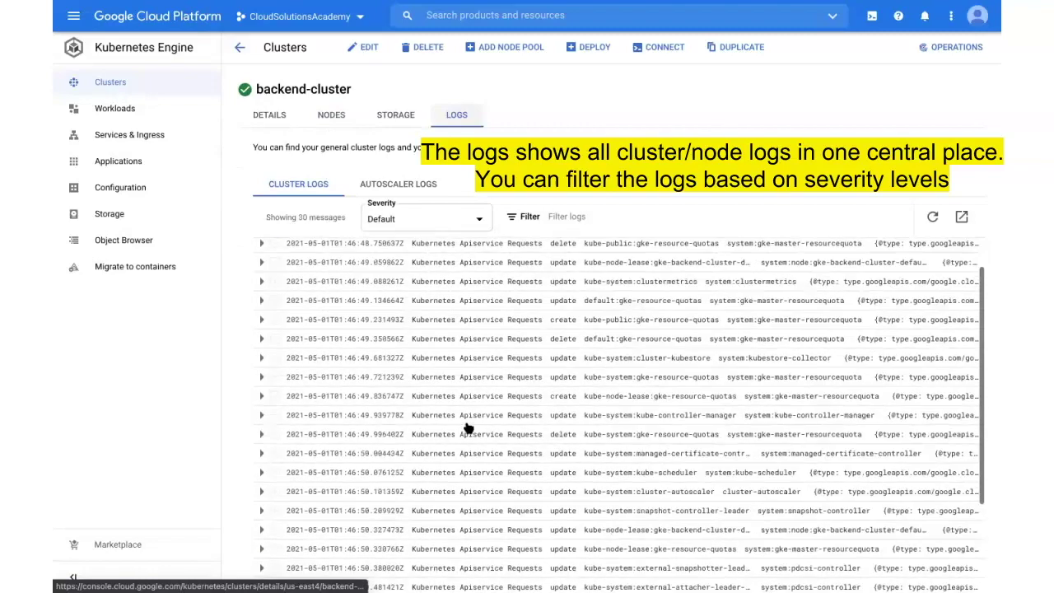
- Look through the remaining cluster log entries of backend-cluster and return to the cluster's details
scroll(467, 426, "down", 1)
scroll(466, 427, "up", 3)
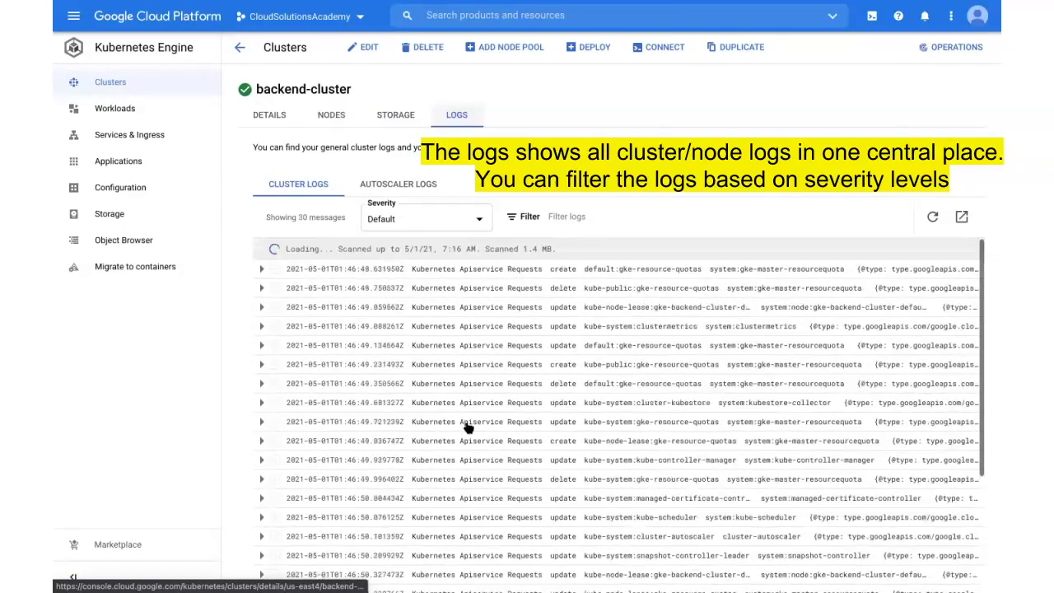
left_click(274, 119)
- Go to Cloud NAT in the project's network services
left_click(73, 15)
mouse_move(133, 469)
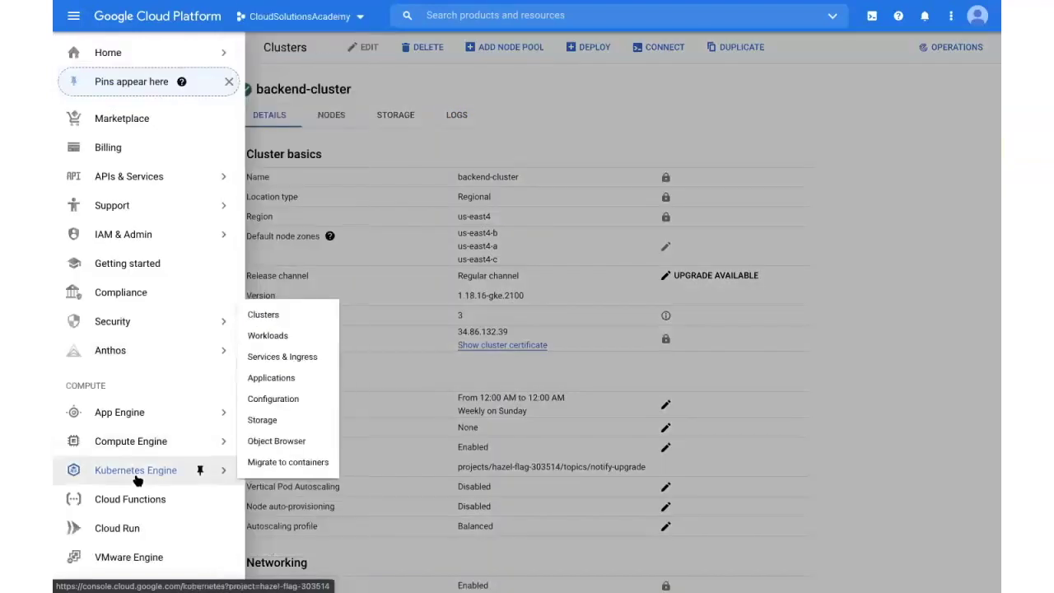
scroll(136, 480, "down", 5)
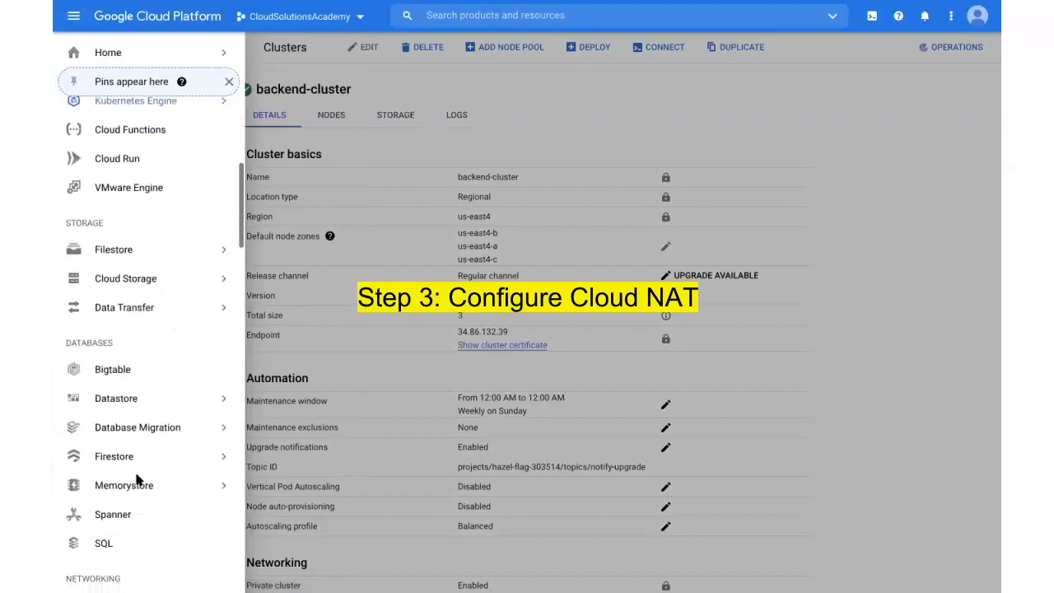
scroll(140, 481, "down", 2)
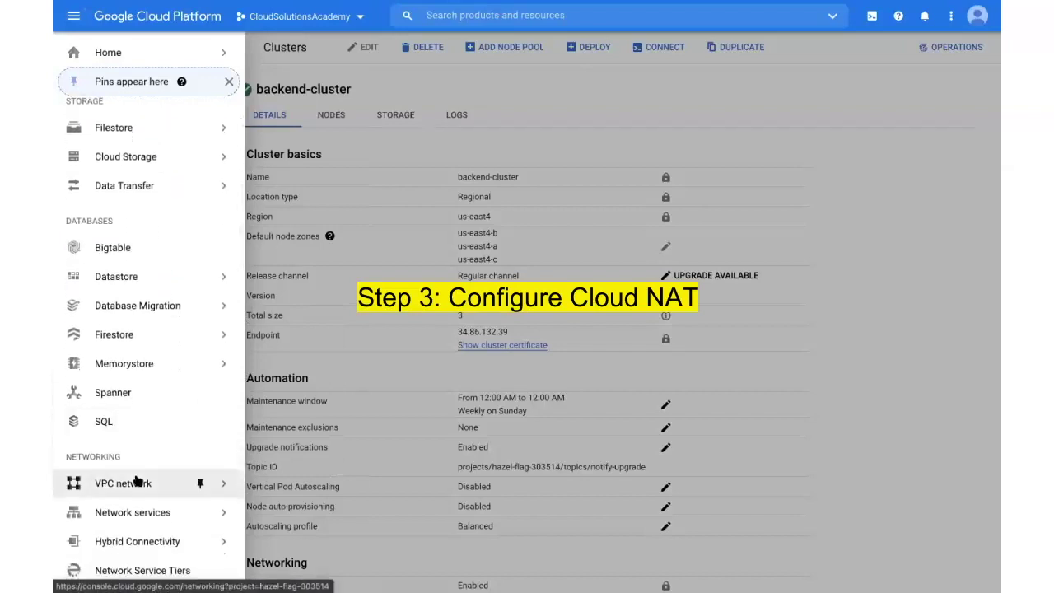
mouse_move(165, 516)
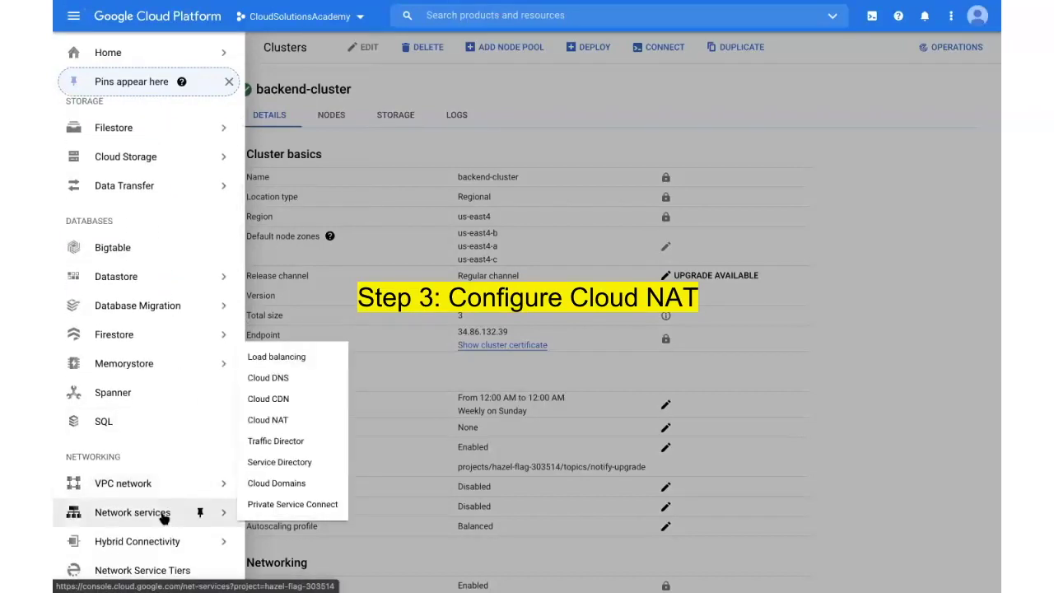
left_click(298, 420)
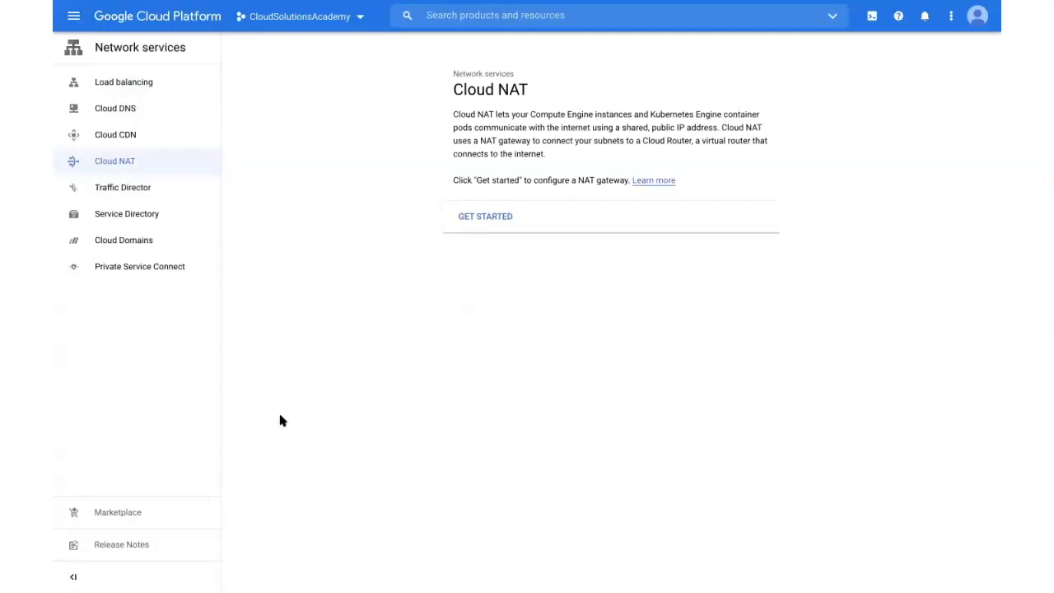
- Start a NAT gateway named backend-nat on the backend-vpc network in region us-east4
left_click(474, 219)
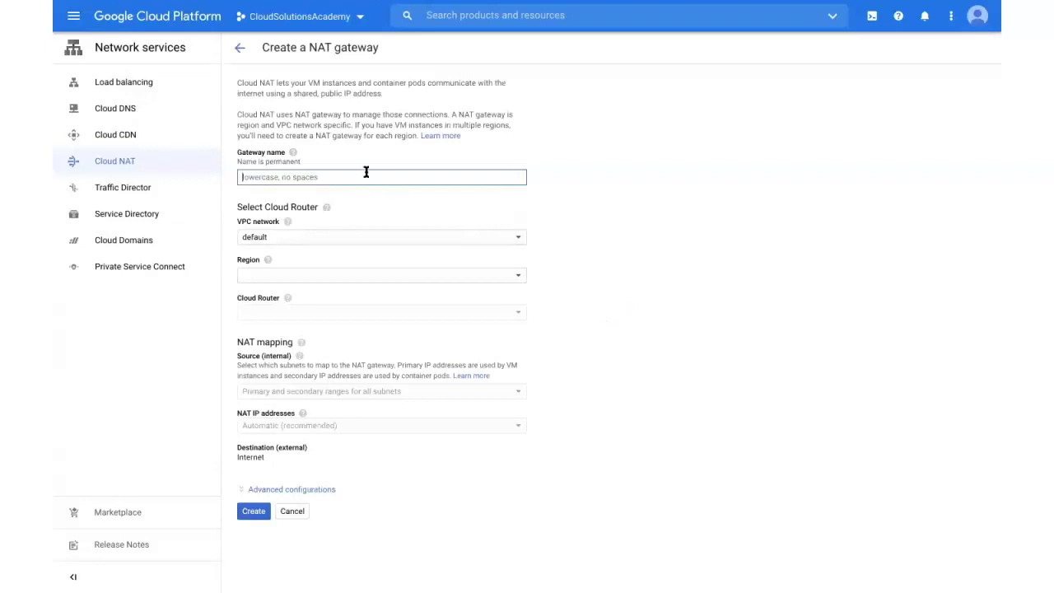
type("backend-")
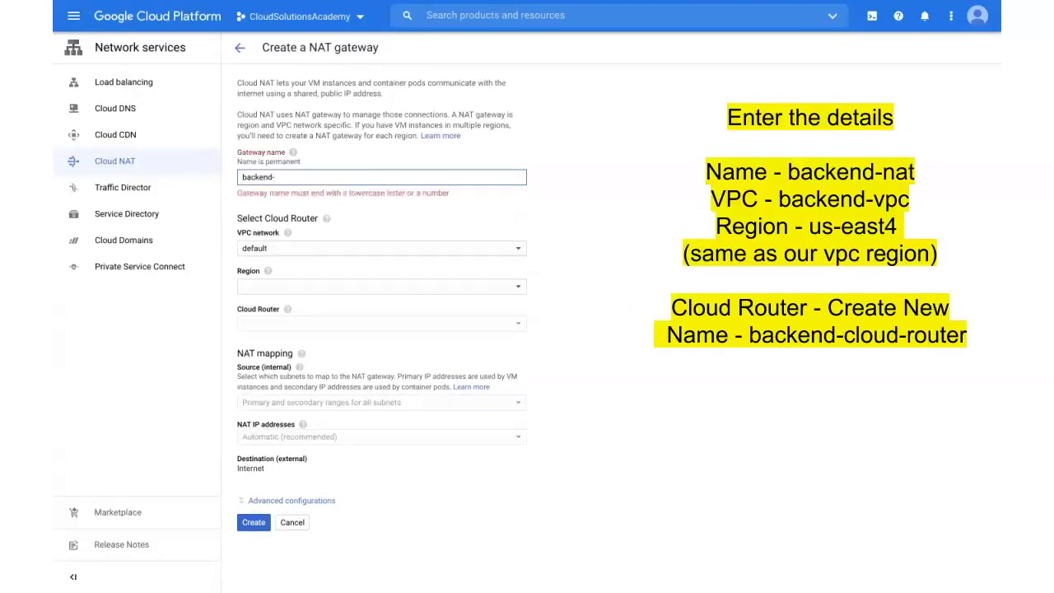
type("nat")
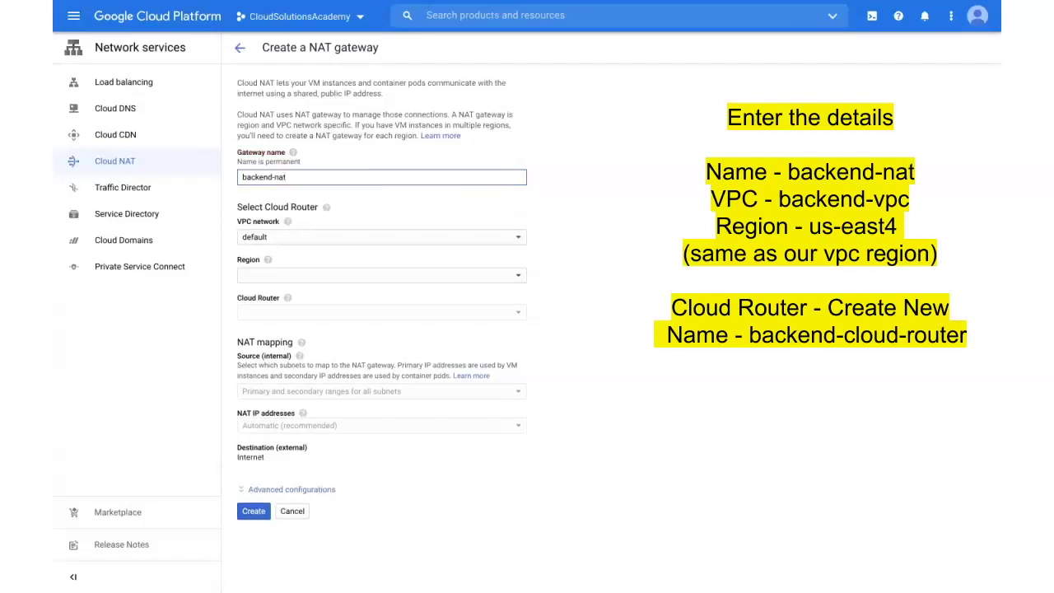
left_click(370, 239)
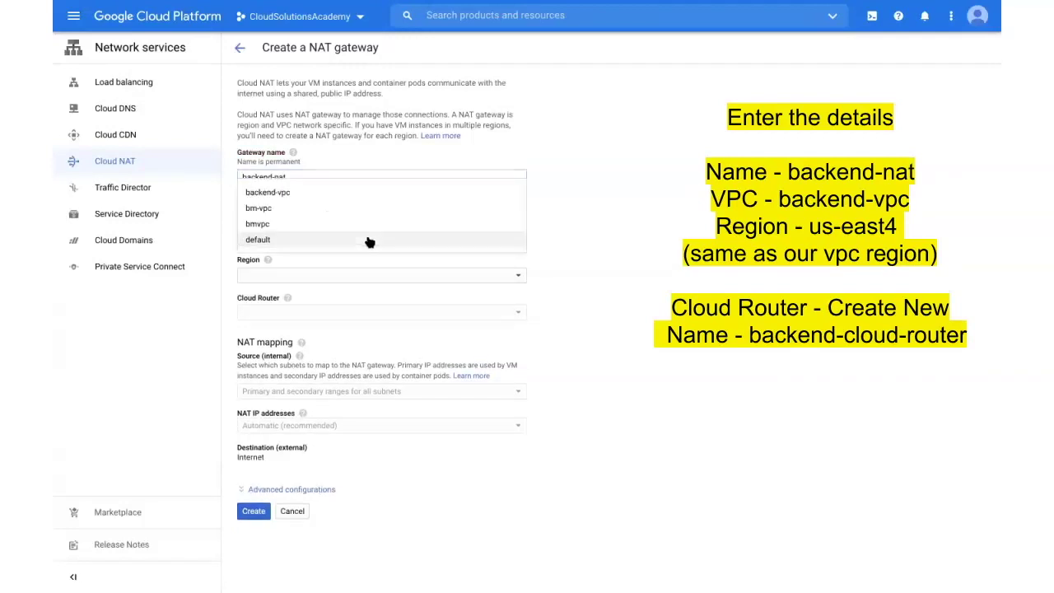
left_click(329, 192)
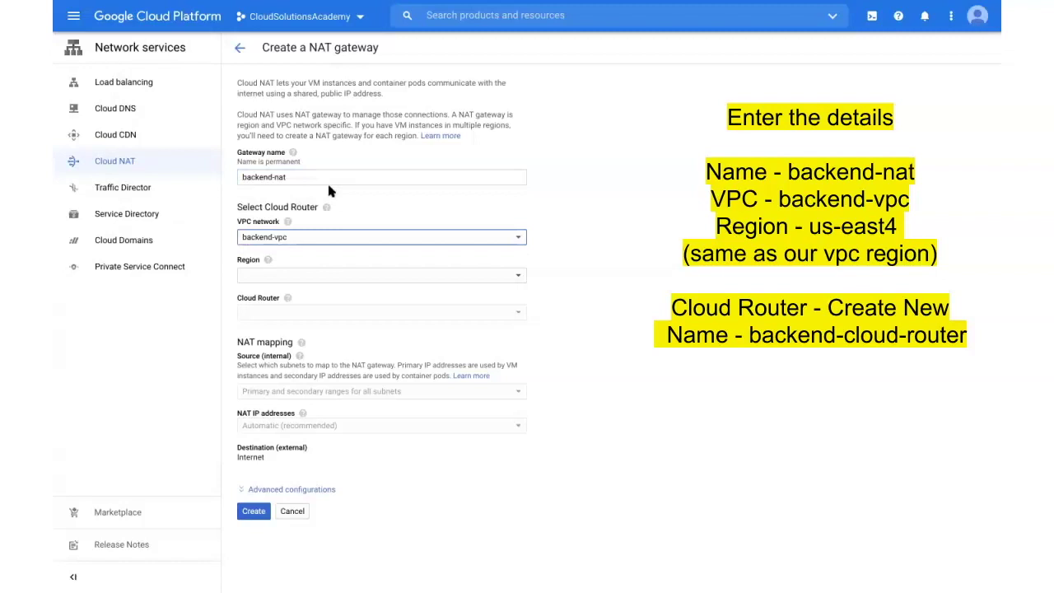
left_click(346, 275)
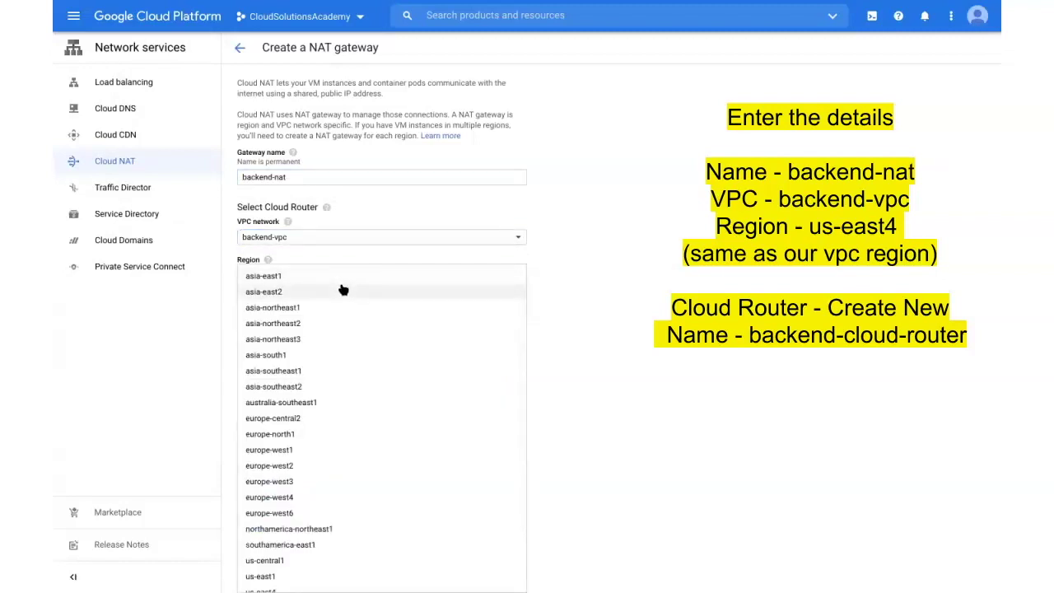
scroll(353, 369, "down", 2)
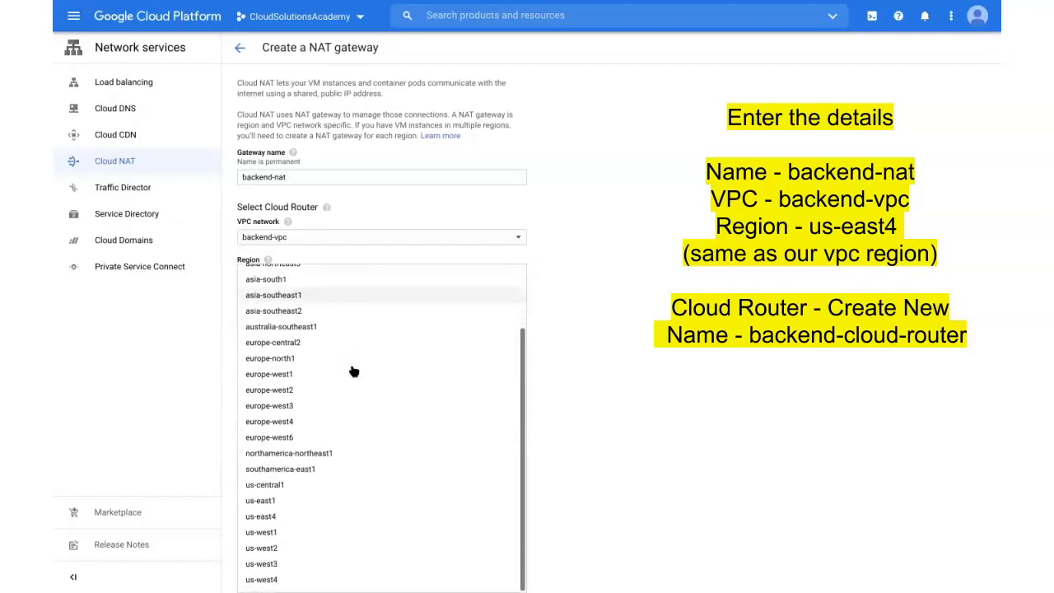
left_click(299, 516)
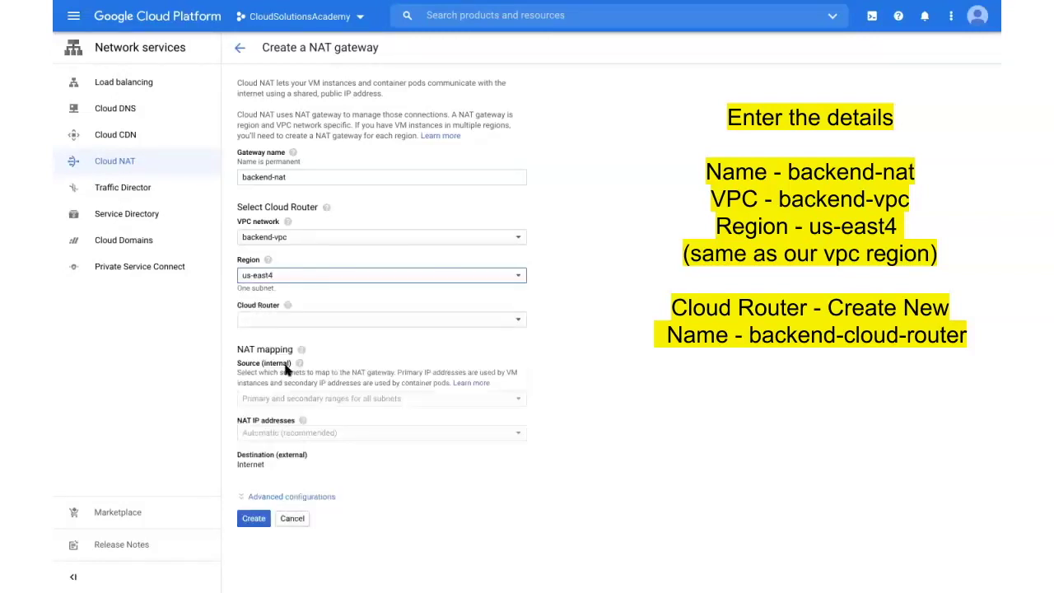
- Create a new Cloud Router named backend-cloud-router for the NAT gateway
left_click(337, 319)
left_click(314, 339)
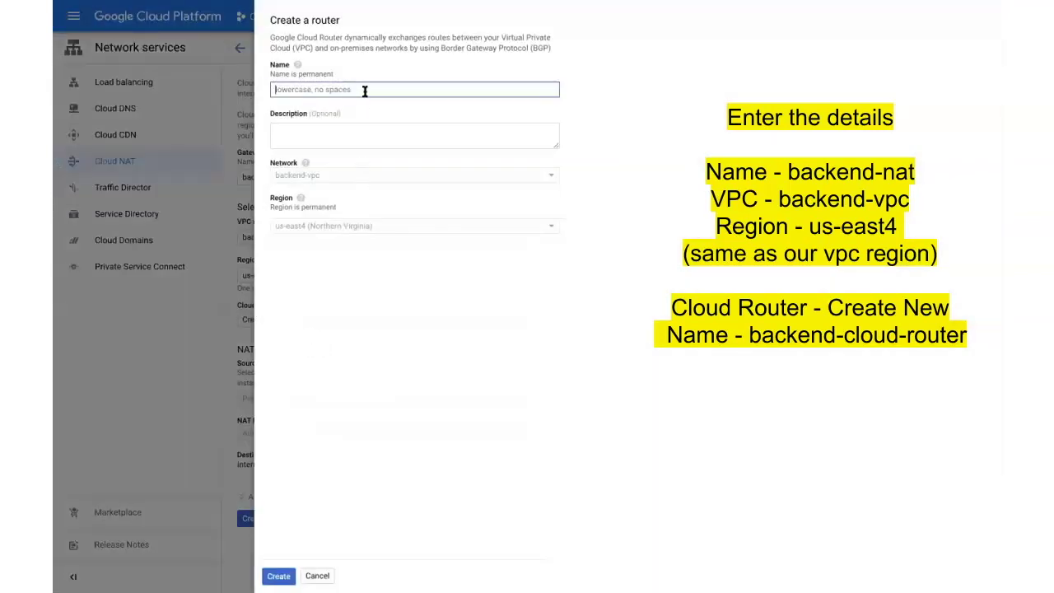
type("backend-cloud-")
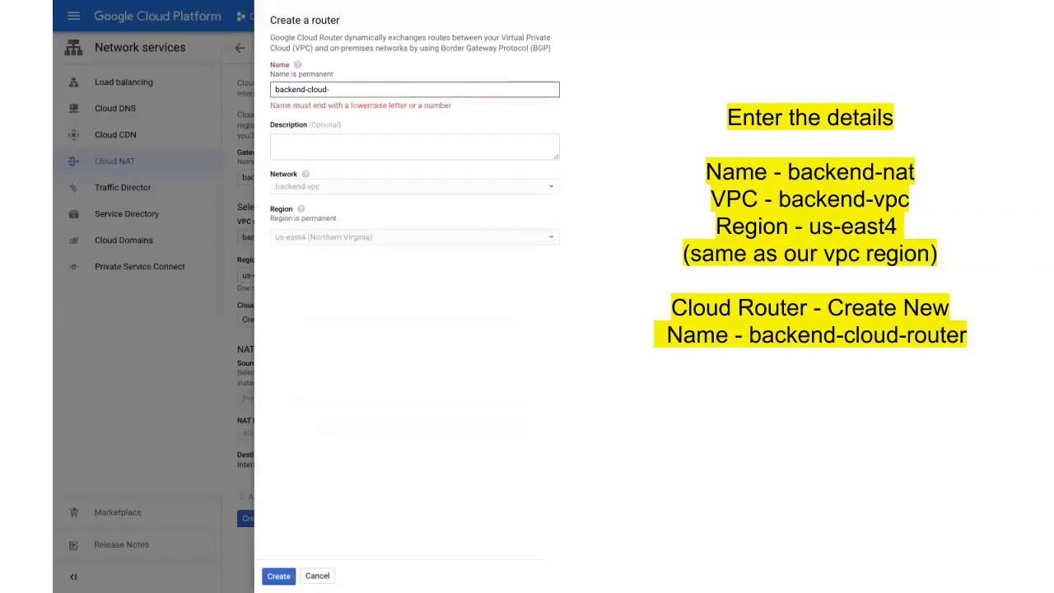
type("router")
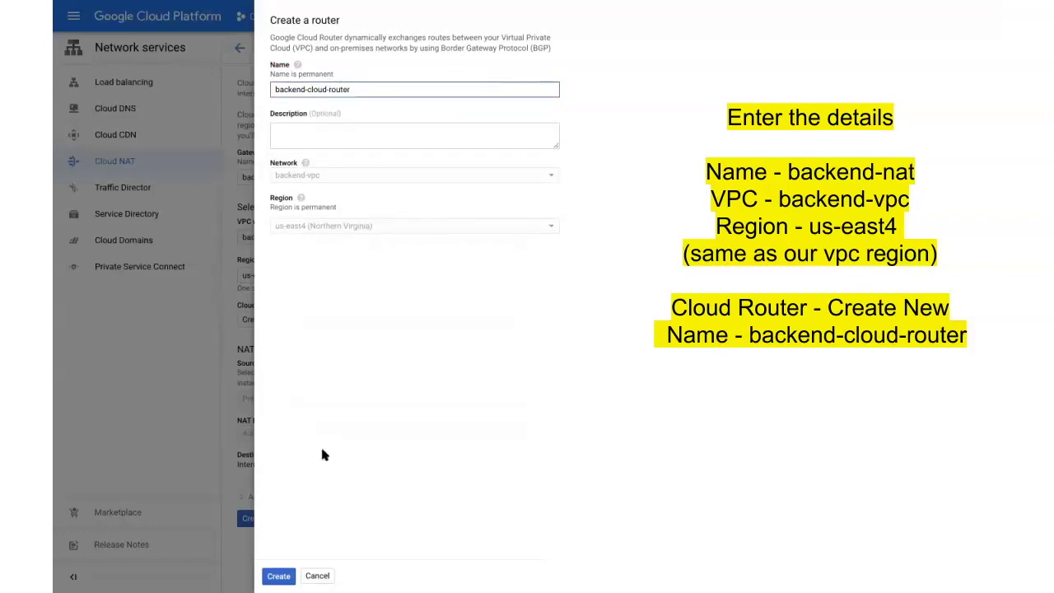
left_click(278, 575)
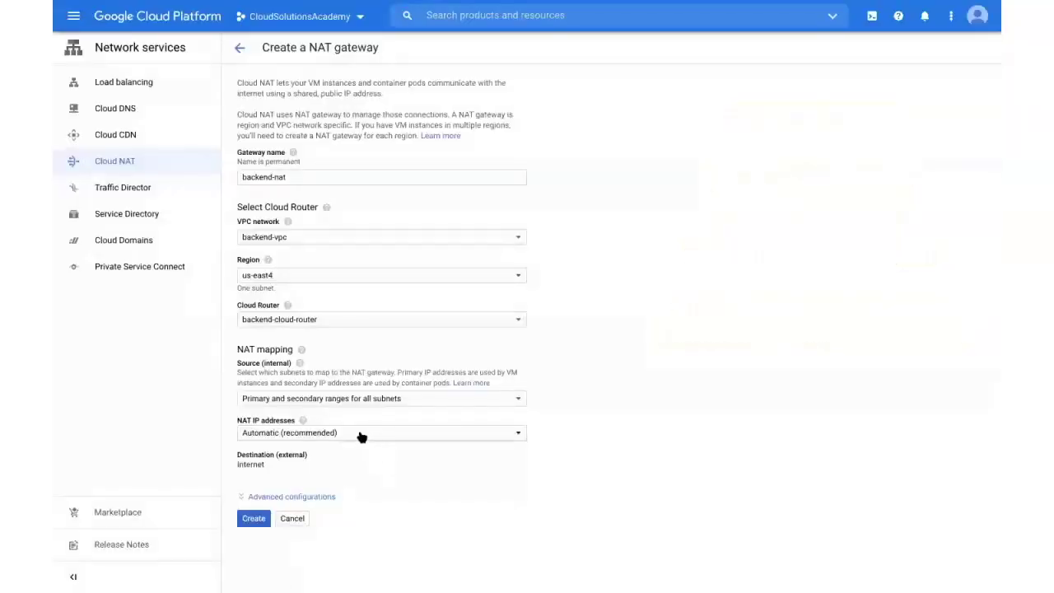
- Set the gateway's NAT IP addresses to Manual and reserve a new static IP address named static-ip-1
left_click(361, 436)
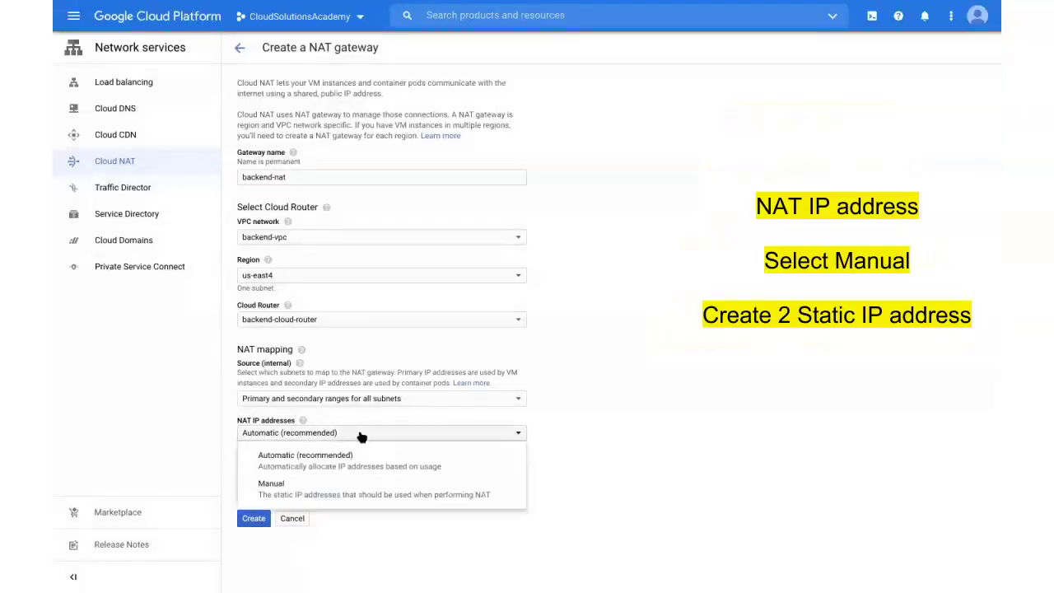
left_click(345, 487)
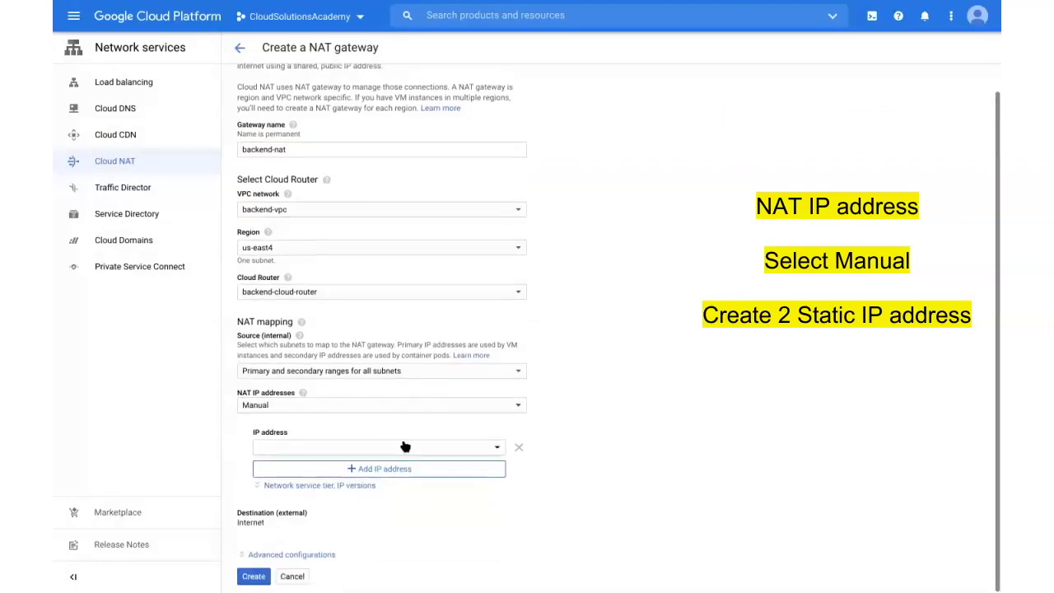
left_click(403, 446)
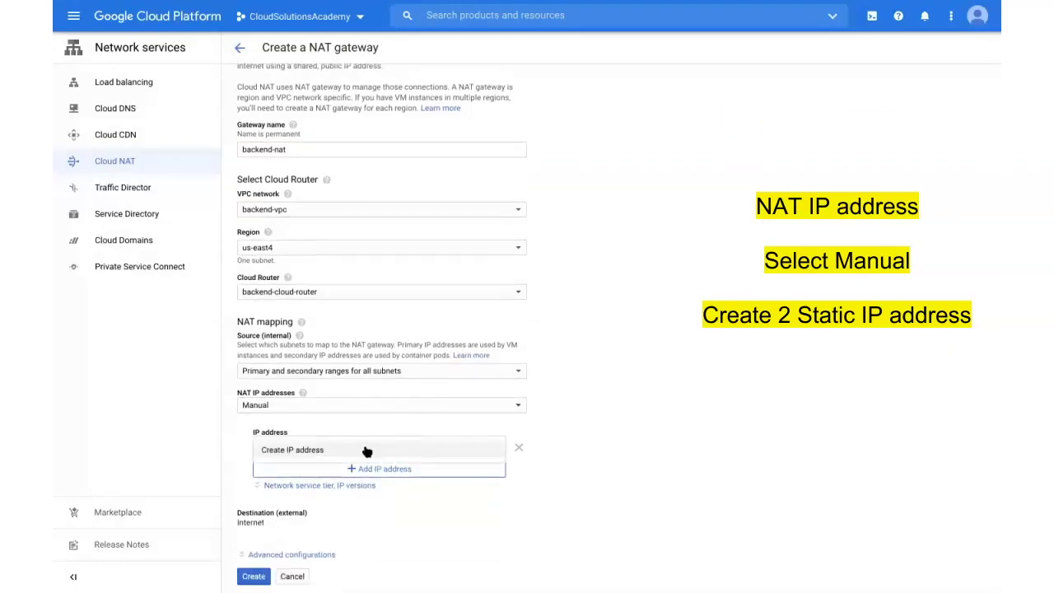
left_click(365, 449)
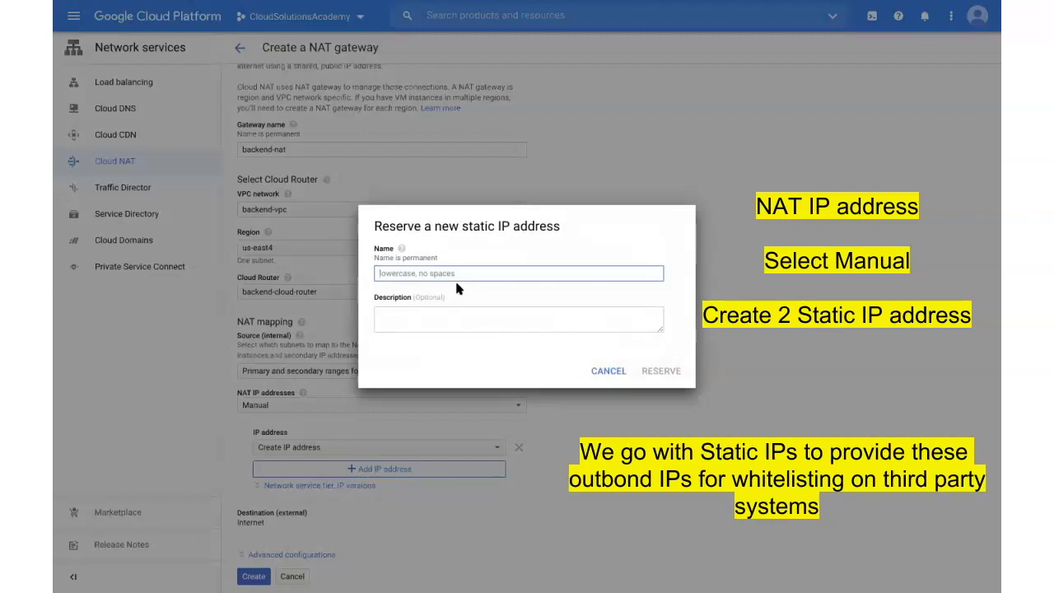
type("static")
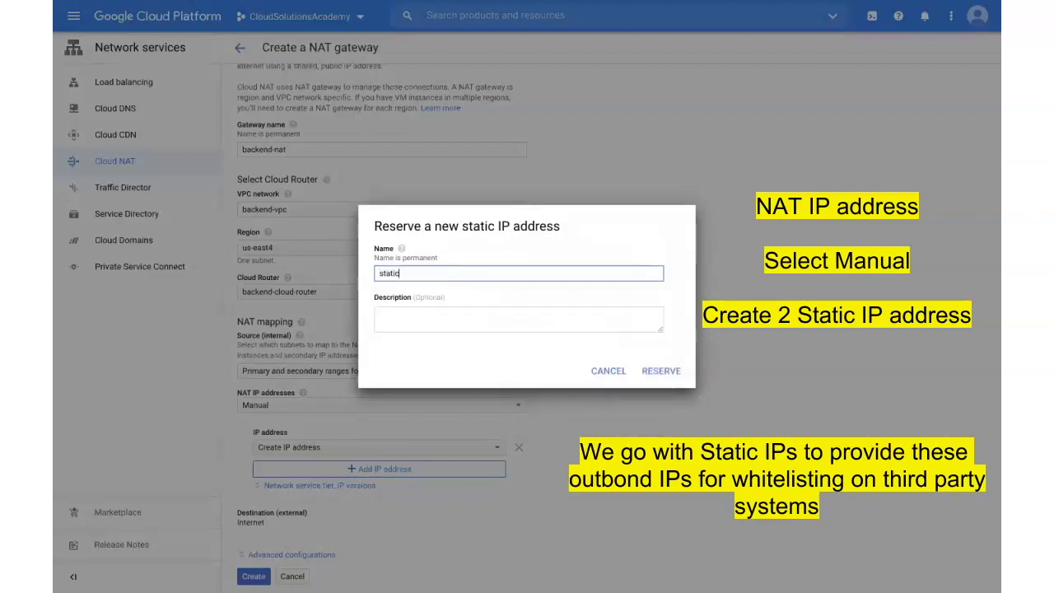
type("-ip-1")
left_click(649, 370)
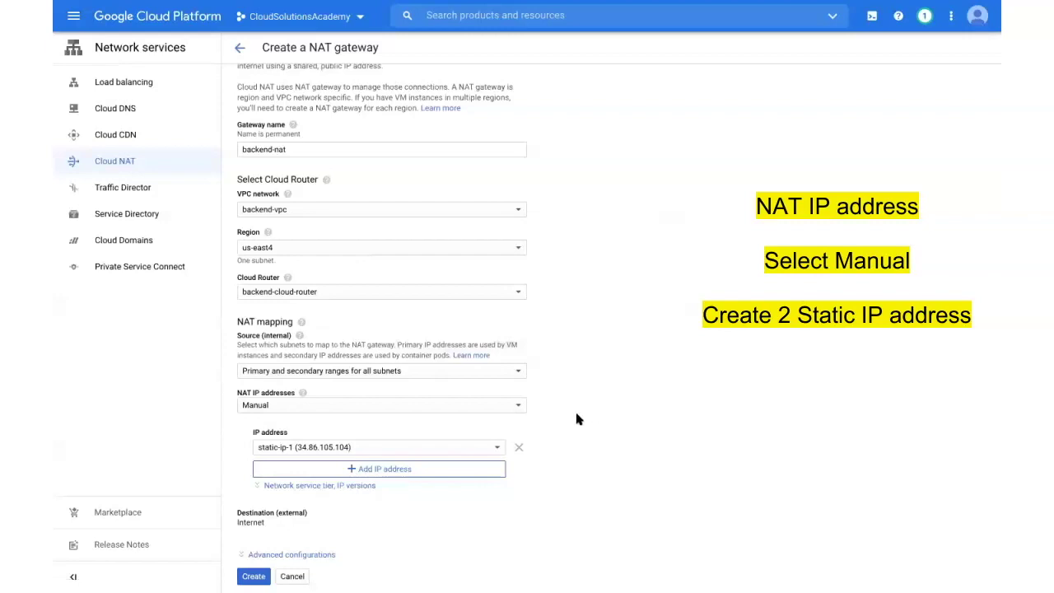
- Add a second NAT IP address by reserving a static IP named static-ip-2, and create the gateway
left_click(427, 470)
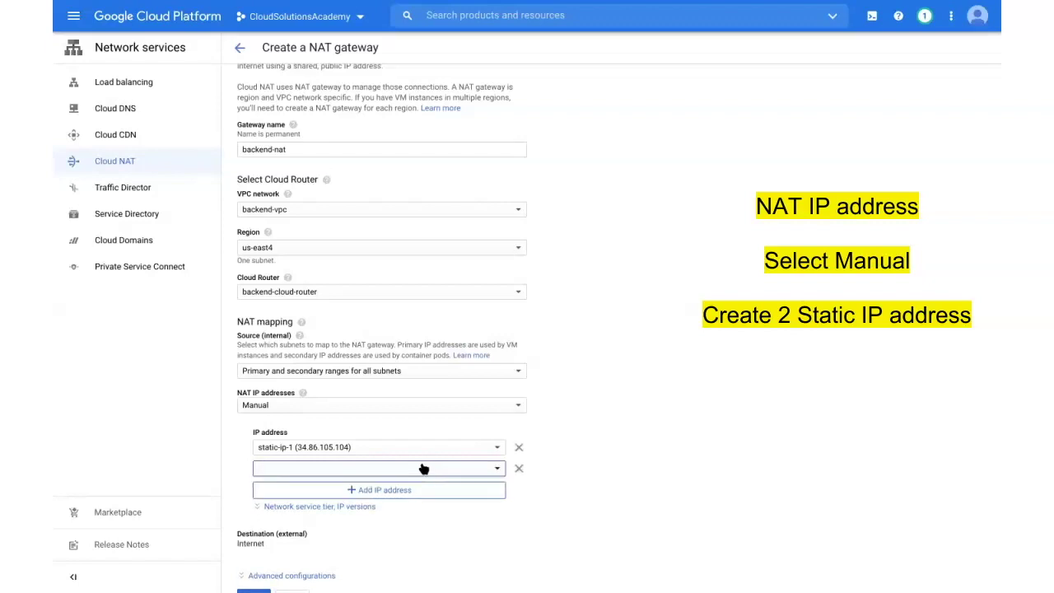
left_click(434, 469)
left_click(296, 502)
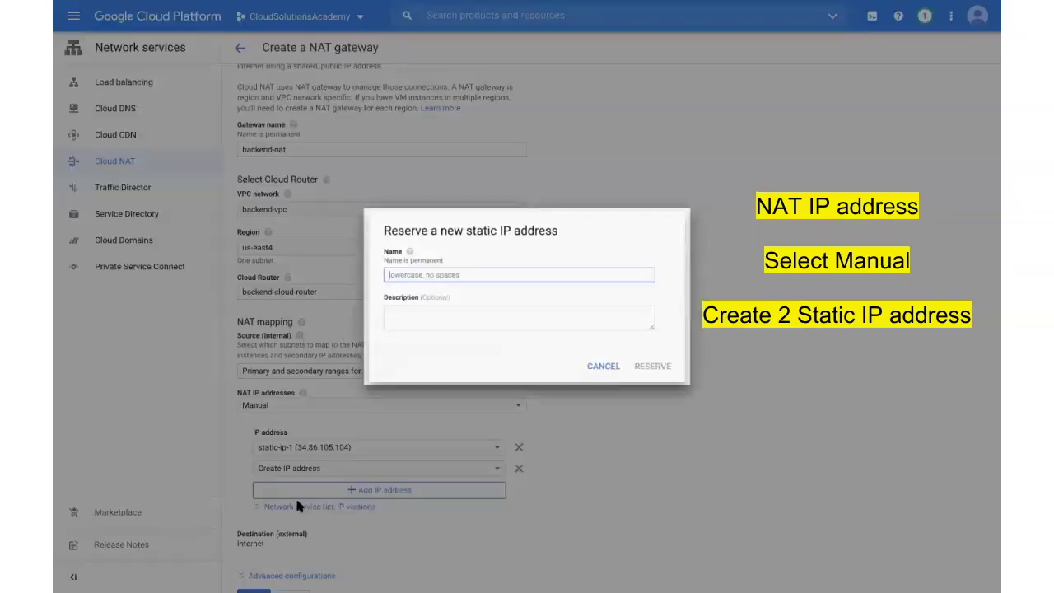
type("static-ip-2")
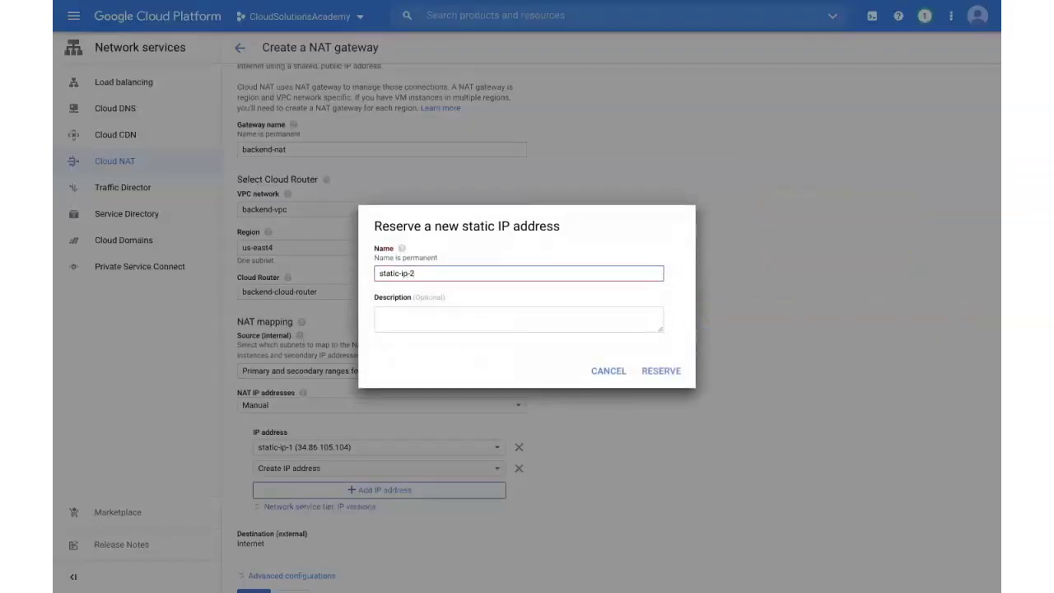
left_click(651, 370)
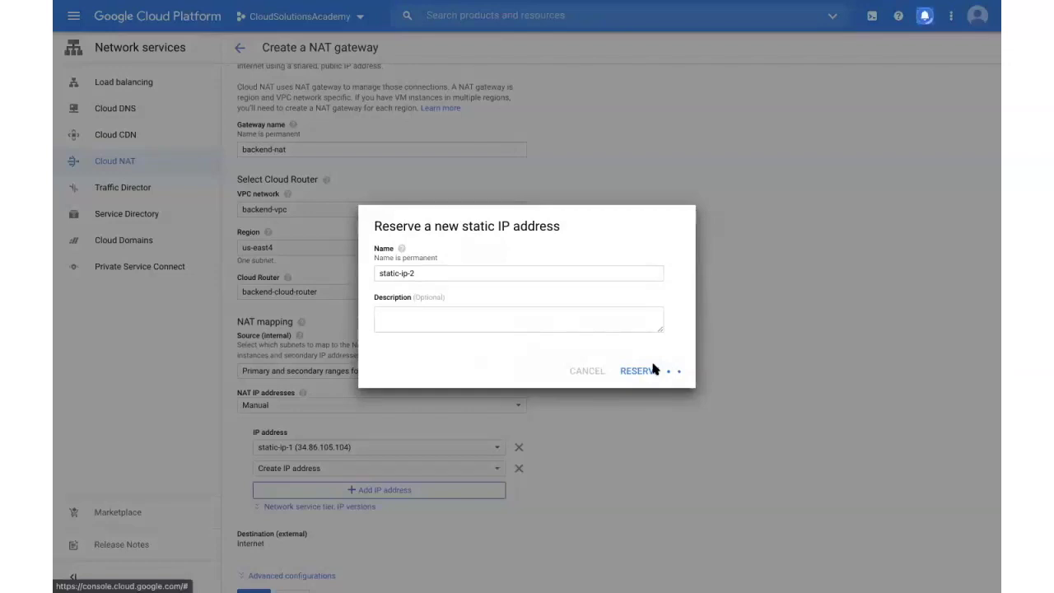
scroll(651, 367, "down", 1)
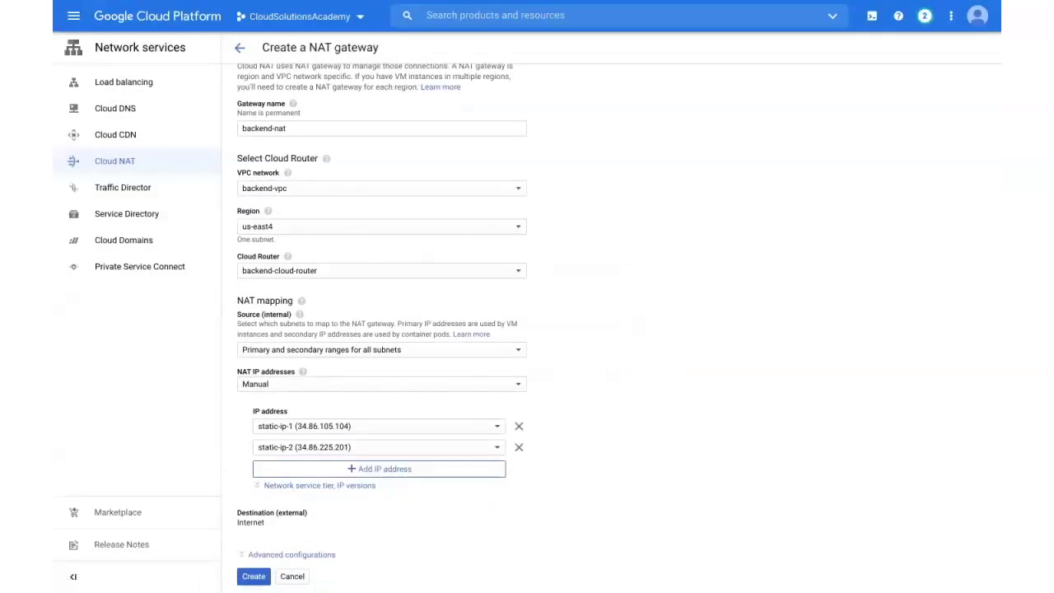
left_click(253, 577)
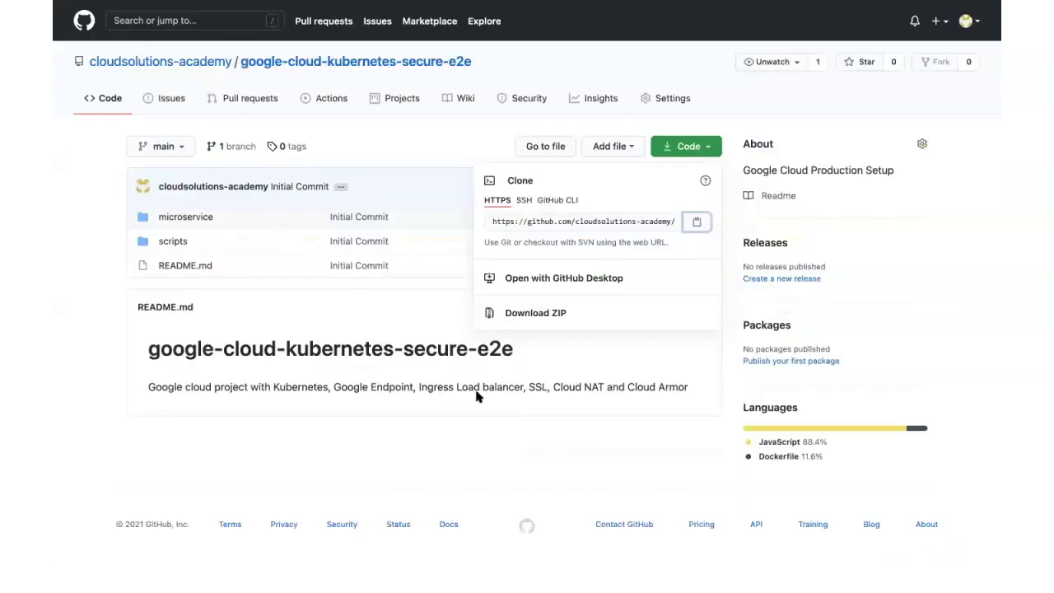
- Open server.js in the repository's microservice folder and examine the /echo POST handler
left_click(468, 551)
left_click(198, 216)
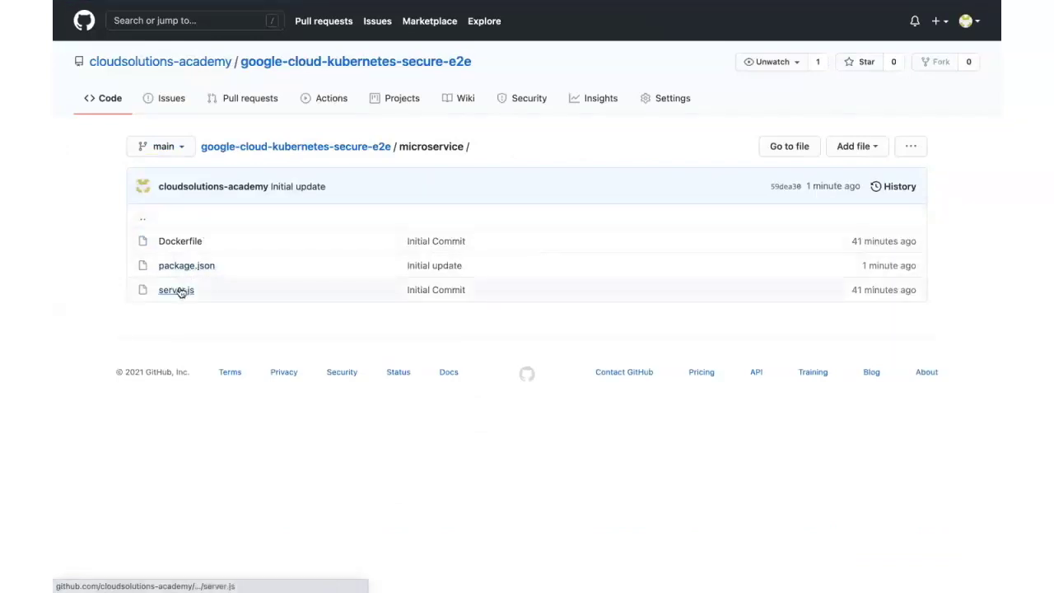
left_click(177, 290)
scroll(179, 288, "down", 1)
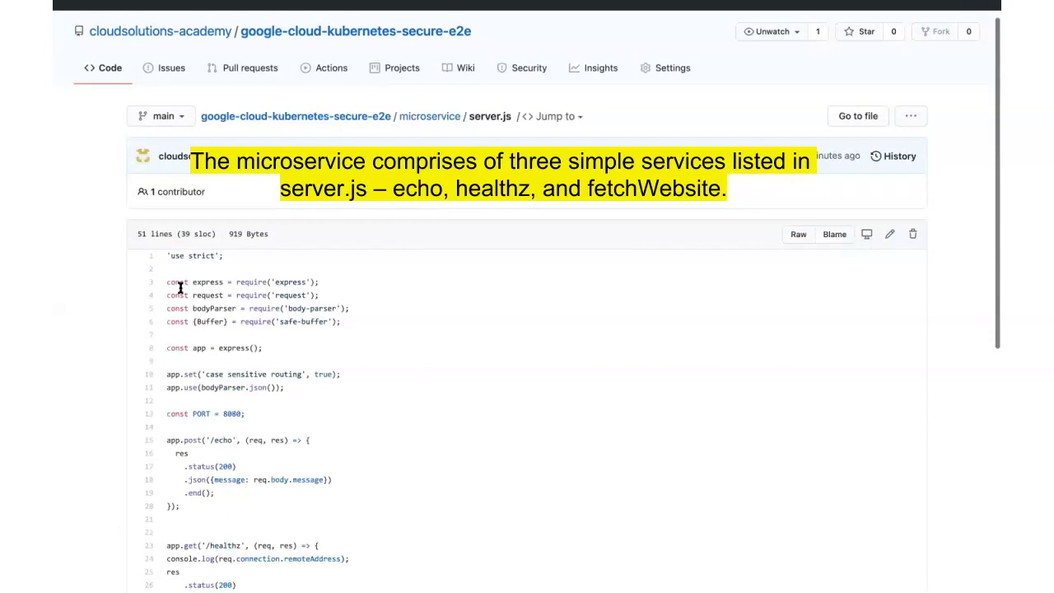
scroll(180, 286, "down", 5)
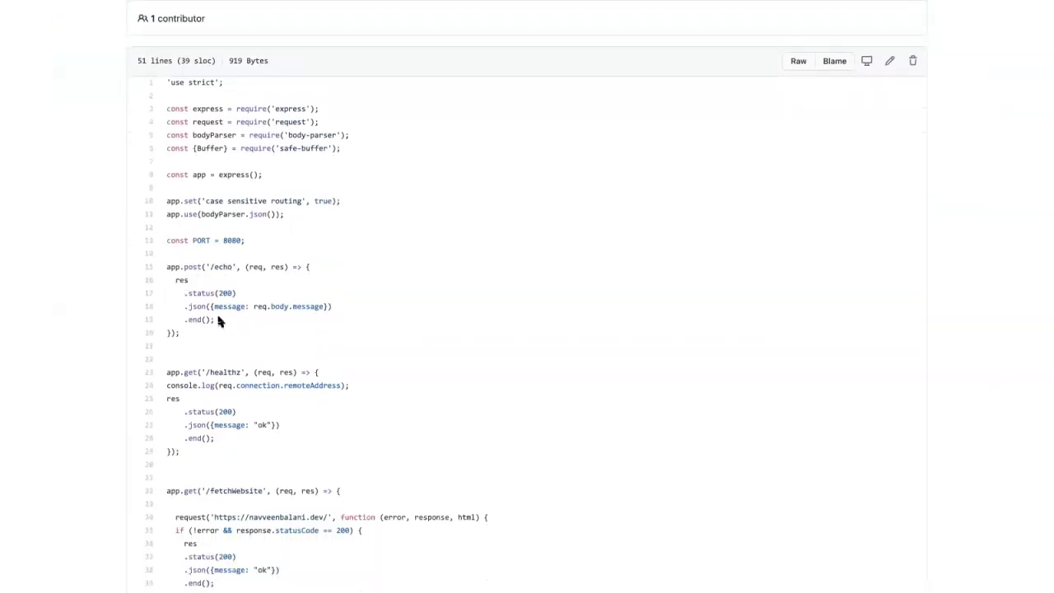
left_click_drag(164, 286, 161, 270)
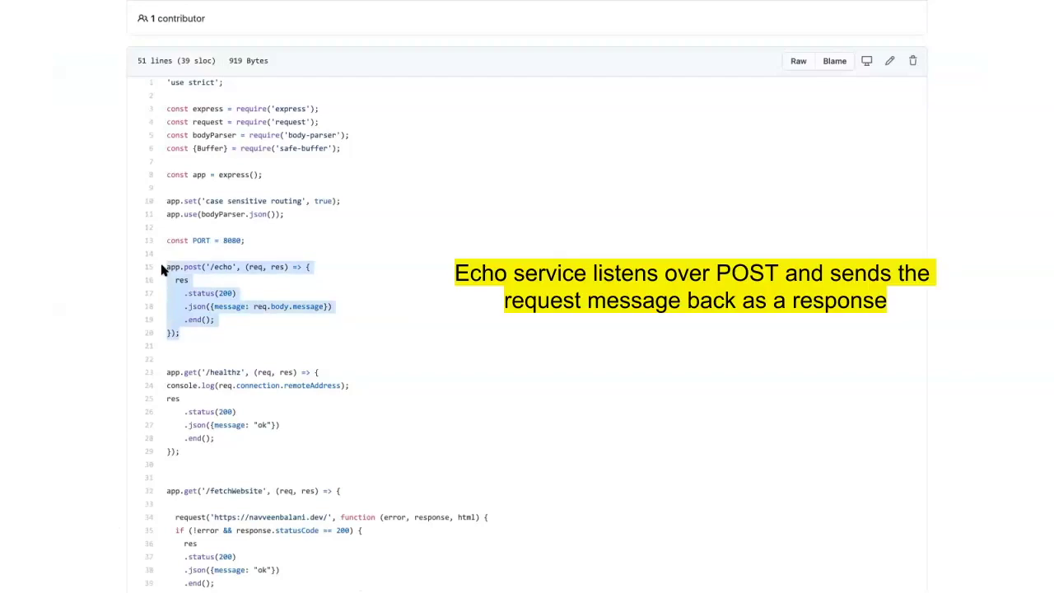
left_click(268, 332)
- Examine the /healthz and /fetchWebsite GET handlers in server.js
scroll(268, 335, "down", 3)
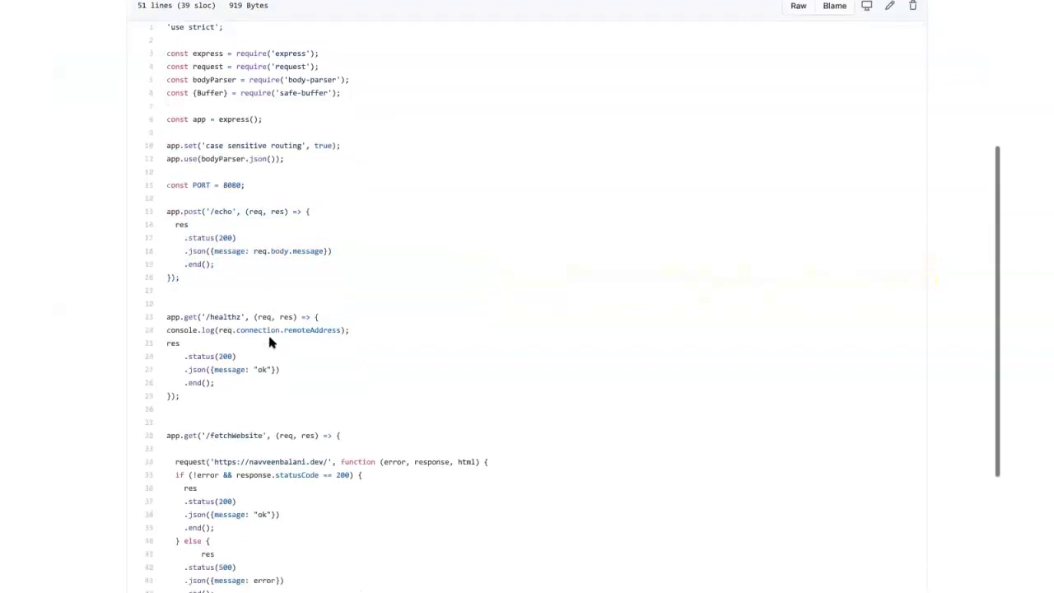
left_click_drag(186, 354, 159, 277)
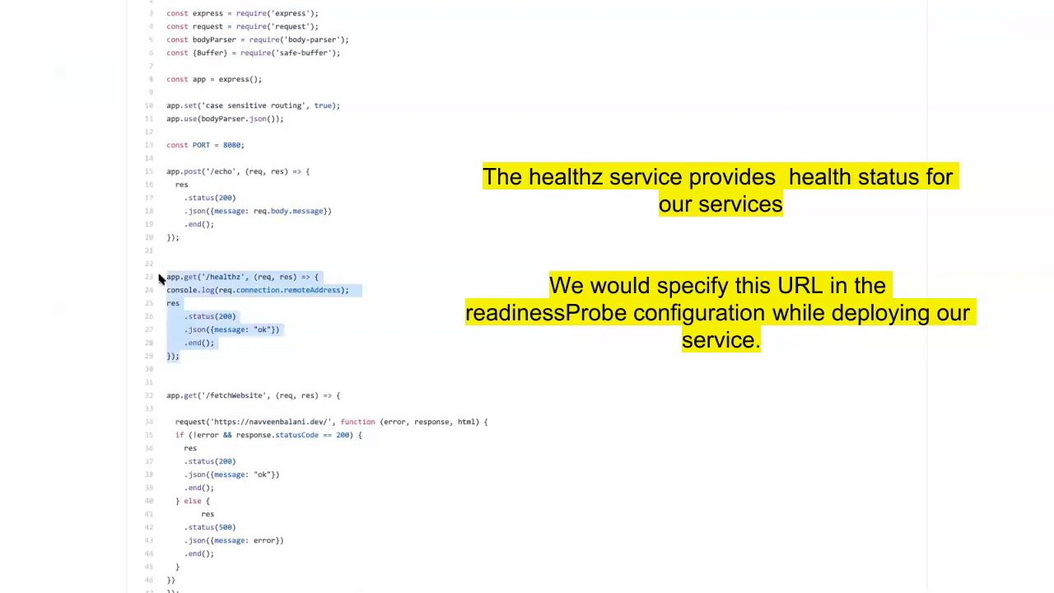
left_click(292, 315)
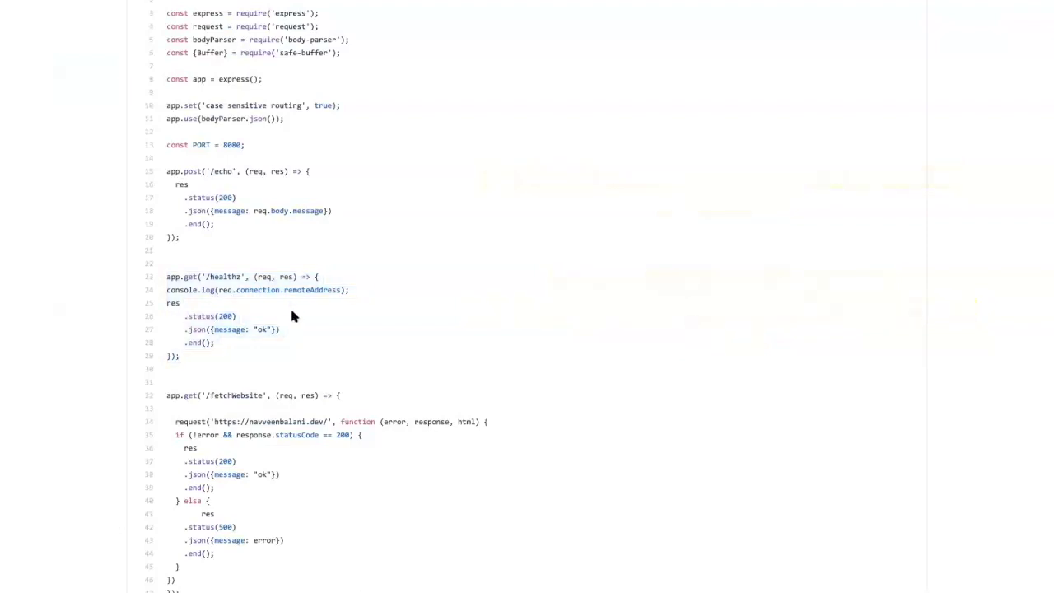
scroll(292, 315, "down", 3)
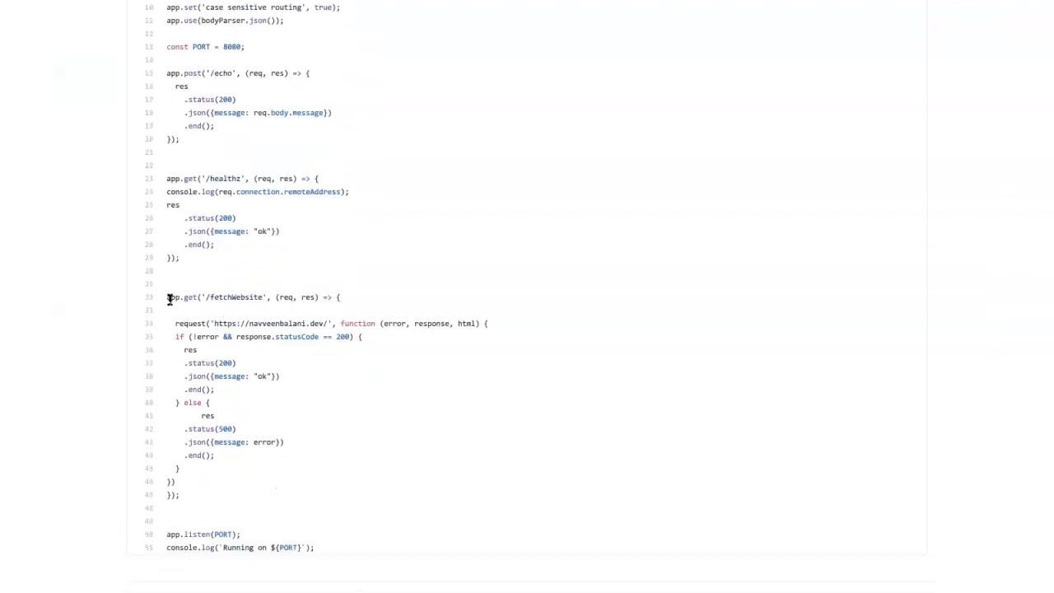
left_click_drag(165, 297, 177, 494)
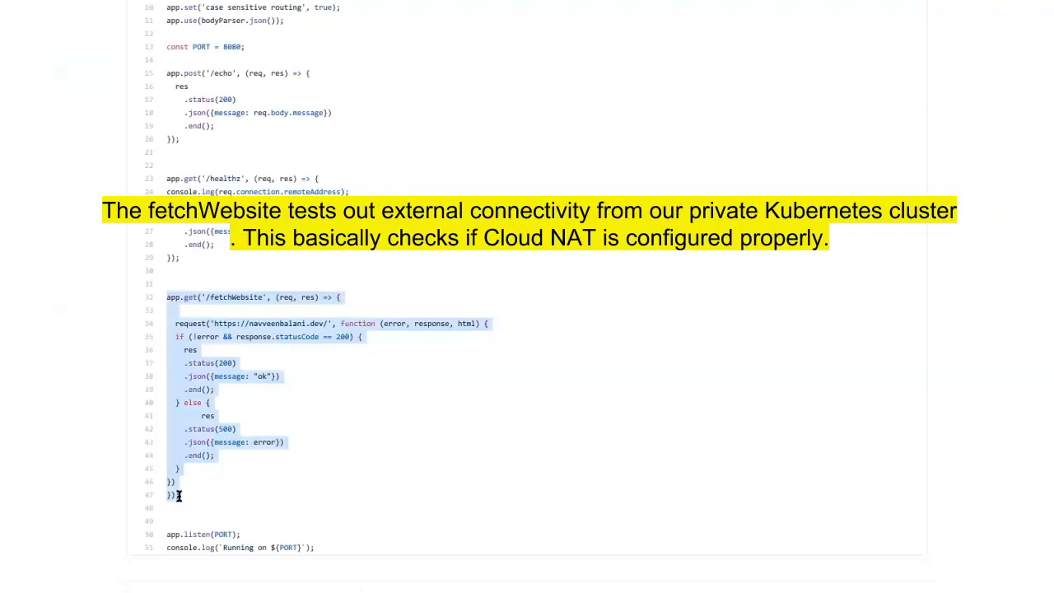
left_click(264, 503)
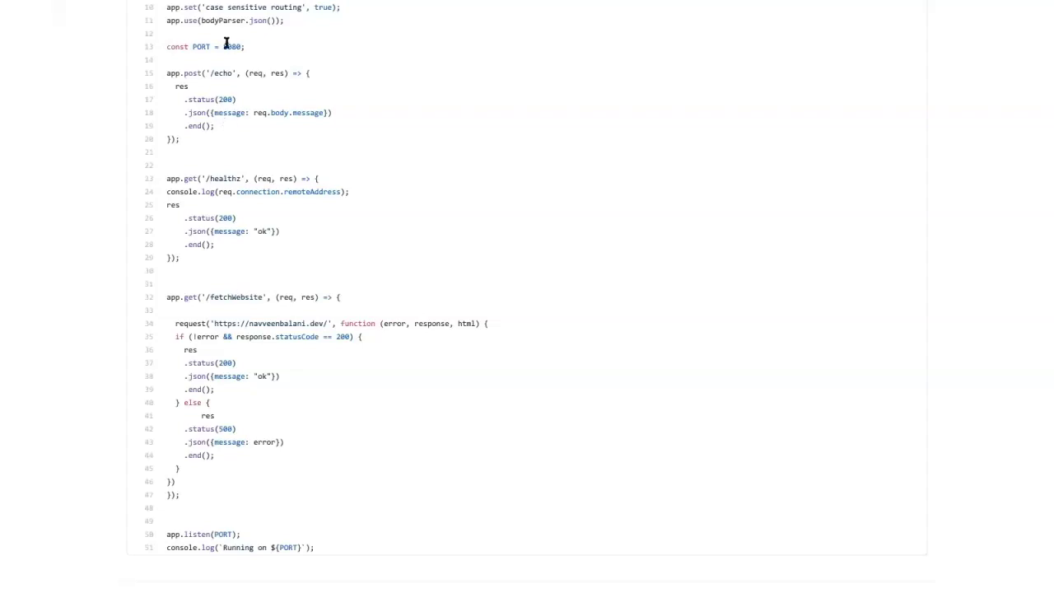
- Open package.json in the microservice folder and examine its start script and dependencies
key("alt+Left")
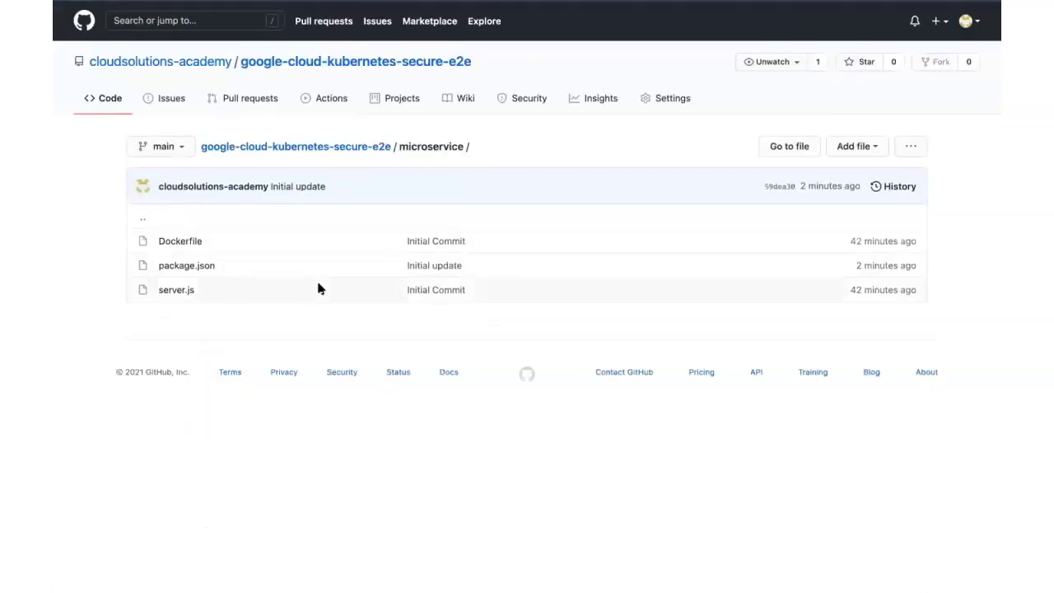
left_click(191, 268)
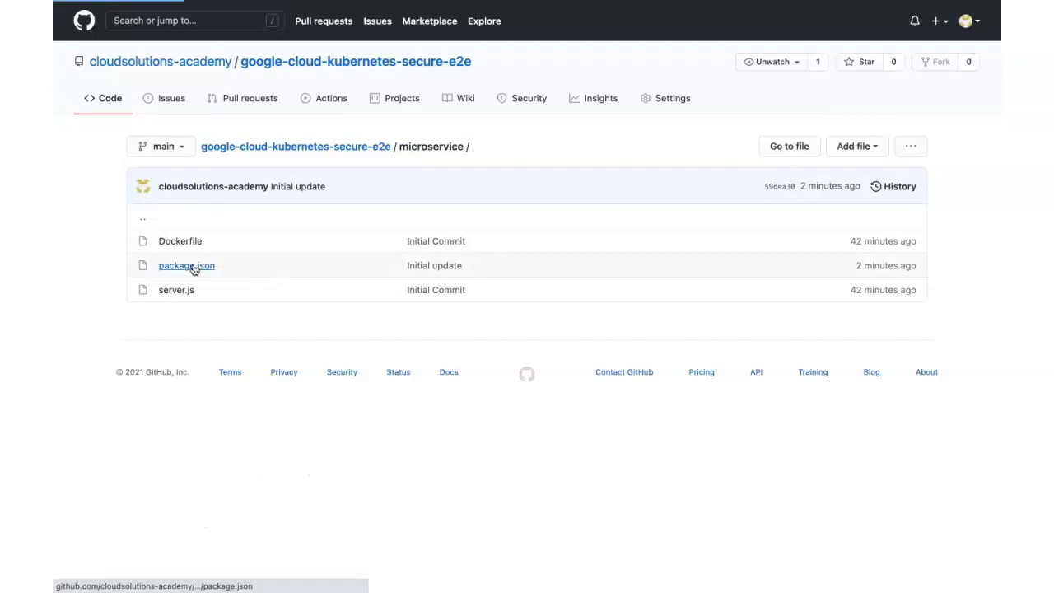
left_click_drag(182, 391, 311, 394)
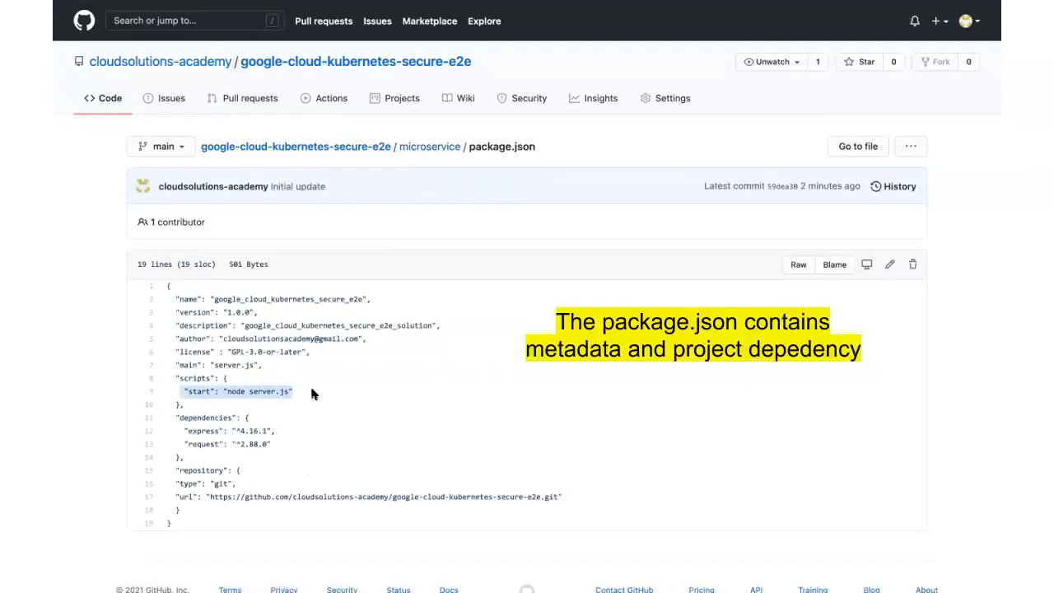
left_click_drag(175, 418, 186, 456)
left_click(191, 458)
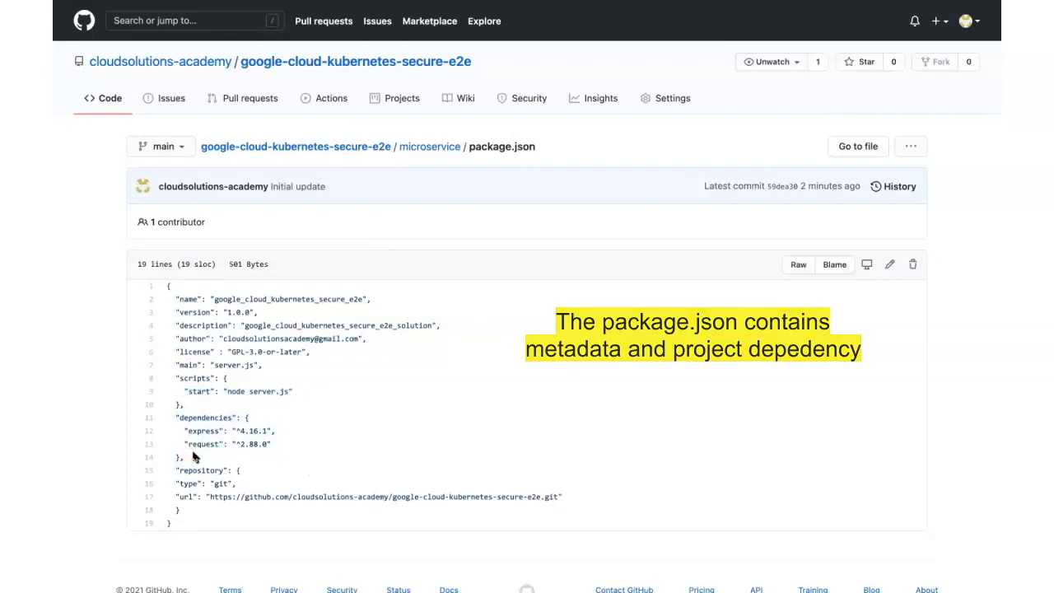
- Open the microservice's Dockerfile to examine its build instructions, and return to the microservice folder
left_click(437, 148)
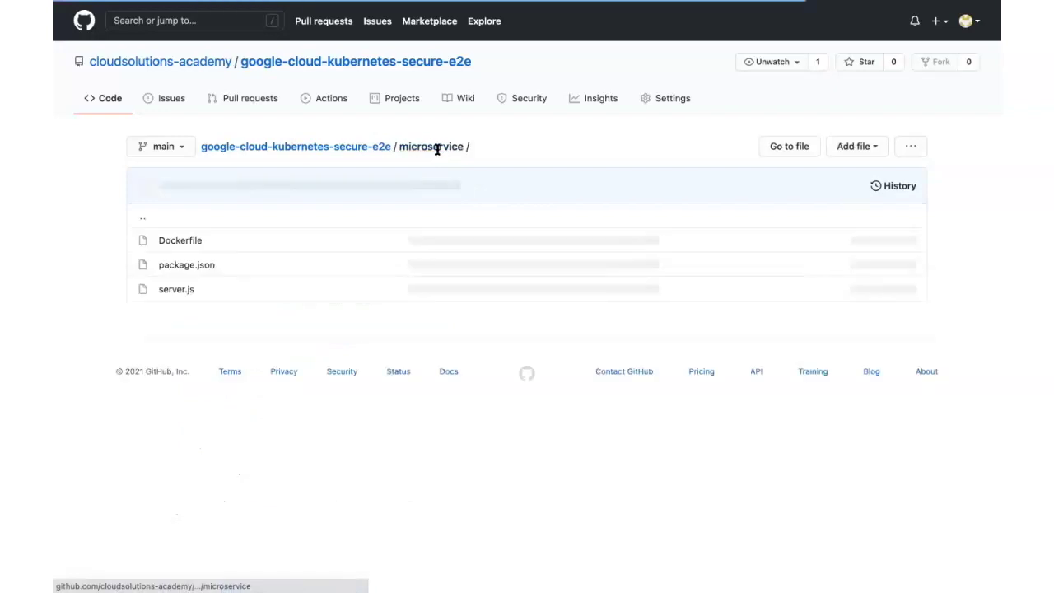
left_click(192, 241)
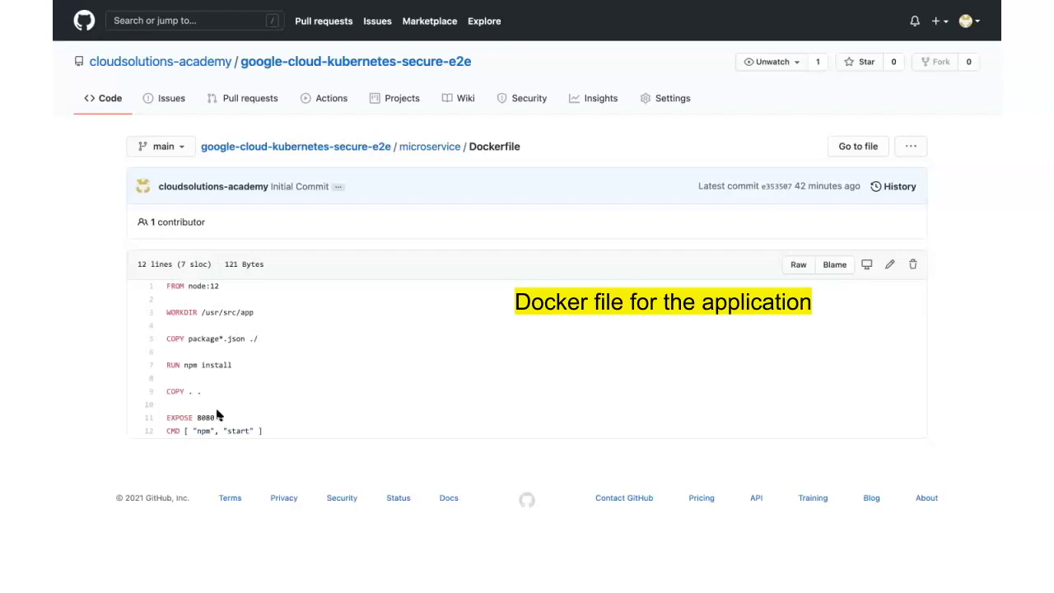
left_click(420, 154)
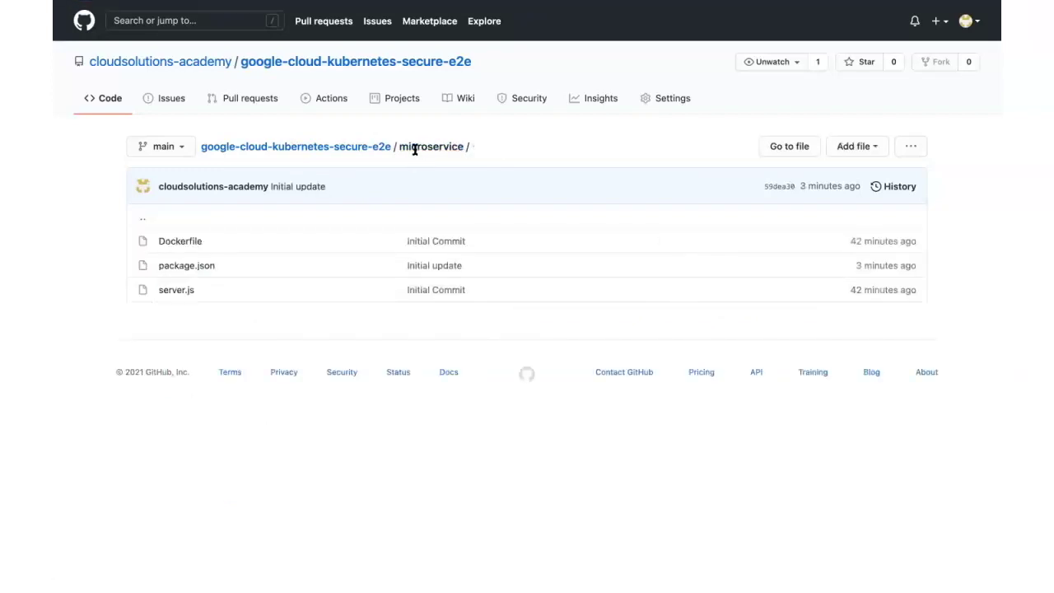
- Open the repository's scripts folder and look through the Kubernetes deployment YAML files
left_click(365, 148)
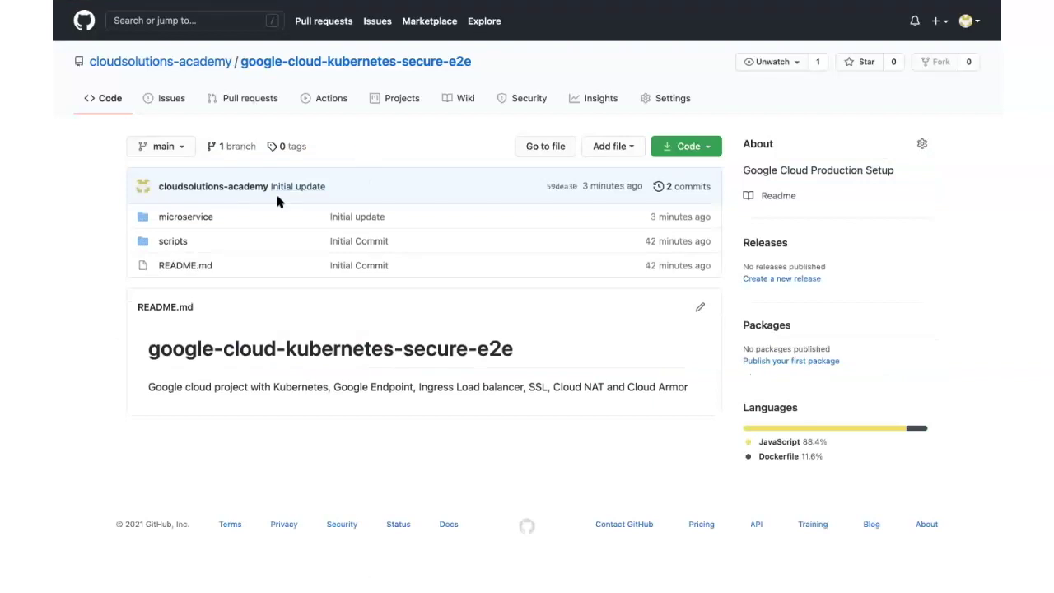
left_click(176, 243)
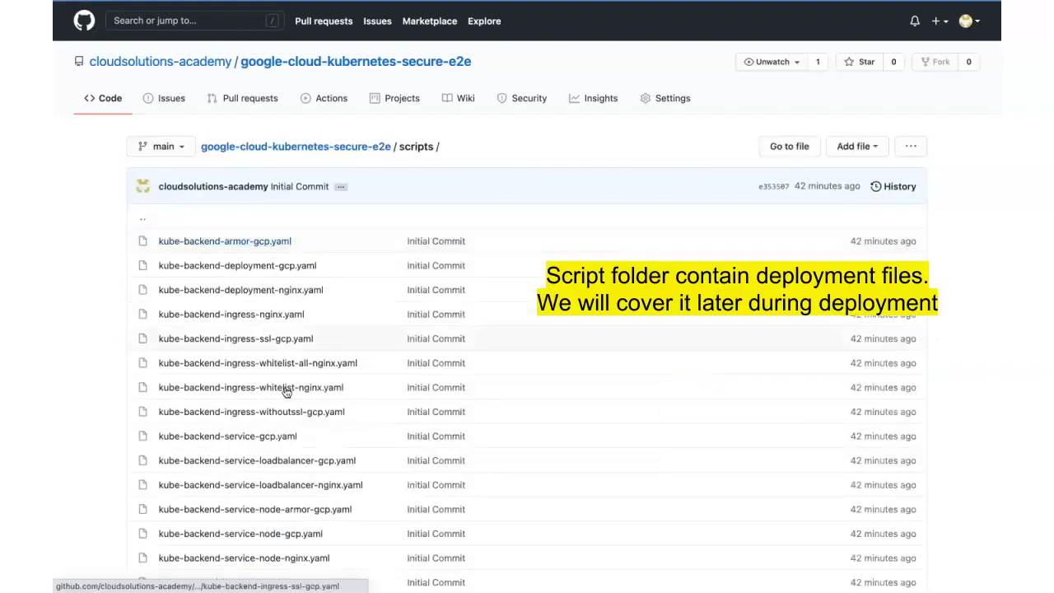
scroll(286, 392, "down", 3)
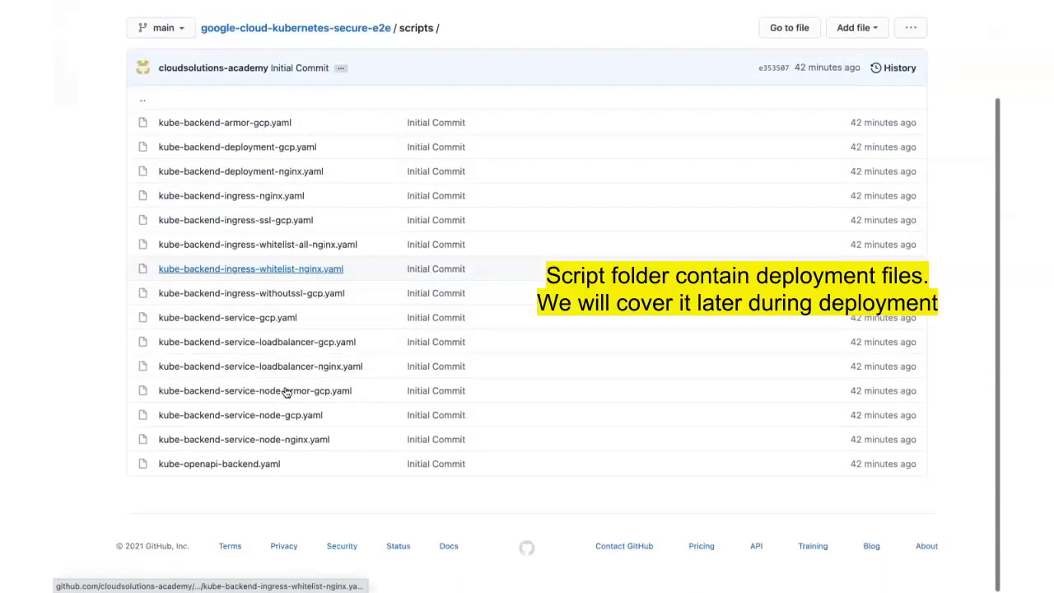